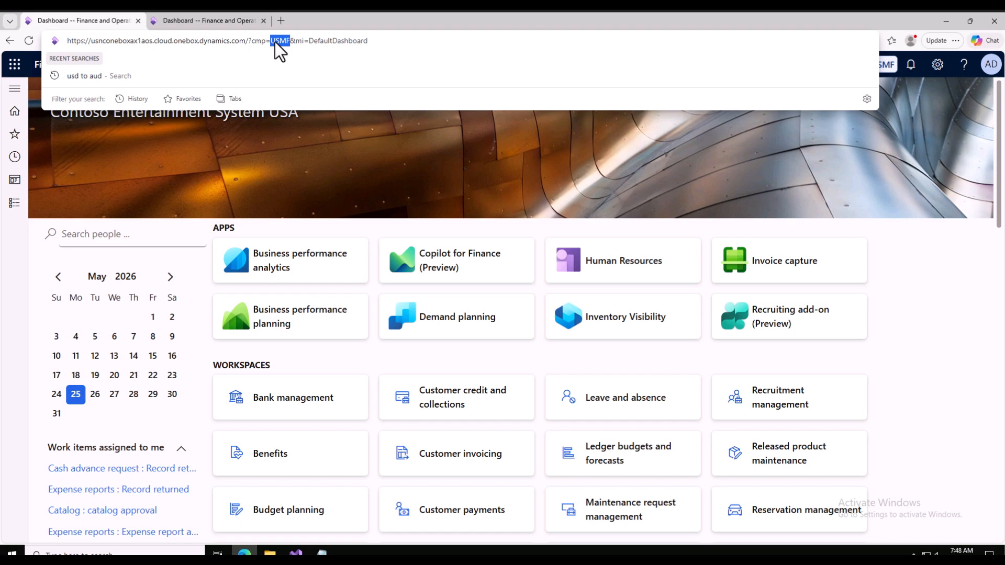
- Switch the Finance and Operations dashboard to the uspi company by changing the company code in the web address
key("Return")
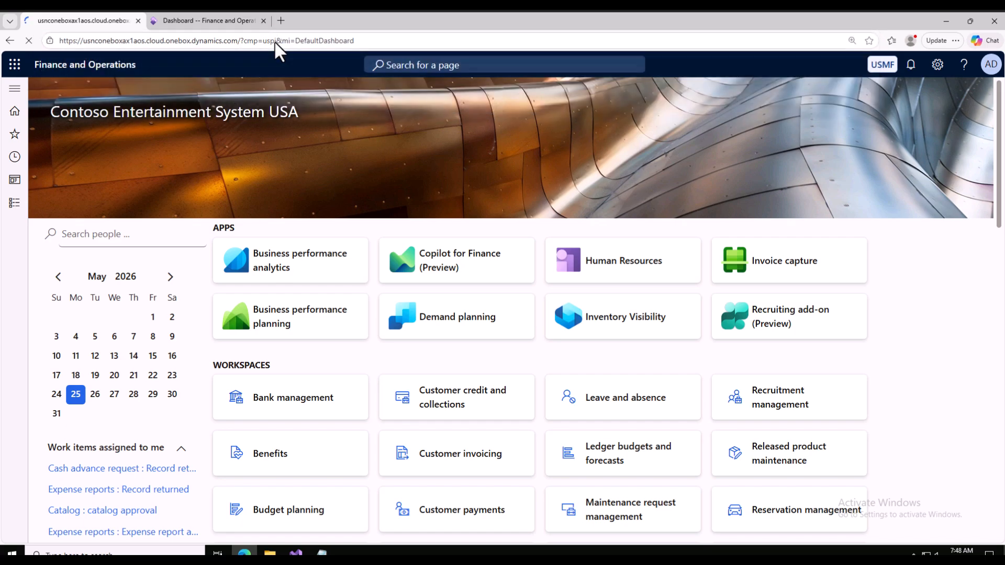
- Switch to Notepad and write "Crude Oil(raw material)" as the first line of the note
left_click(322, 554)
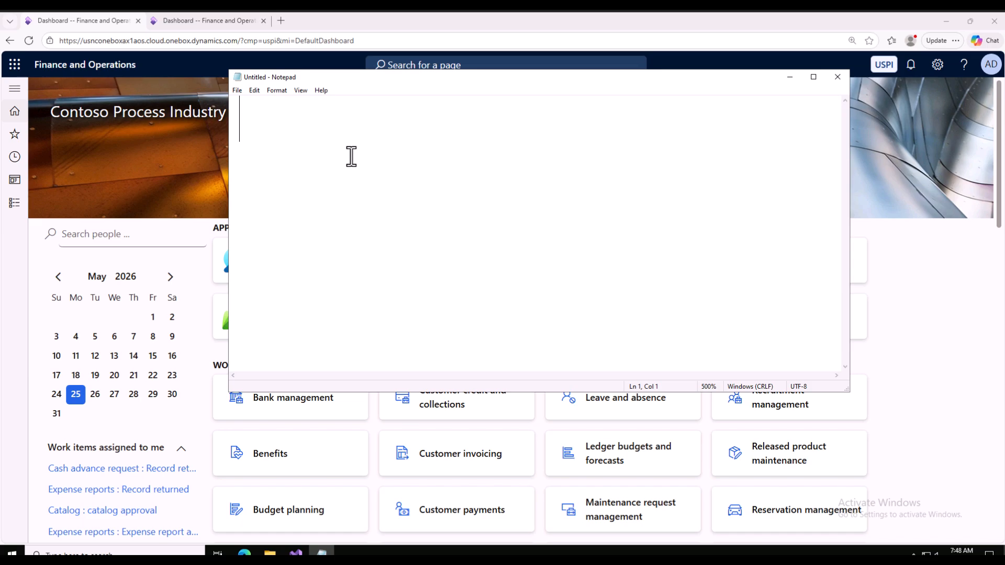
type("Cu")
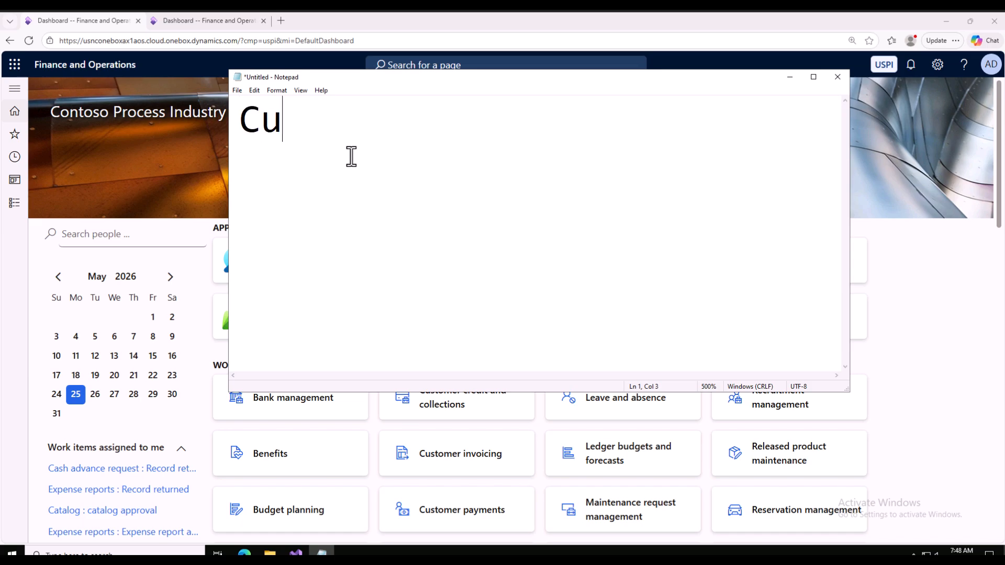
key("BackSpace")
type("rudle")
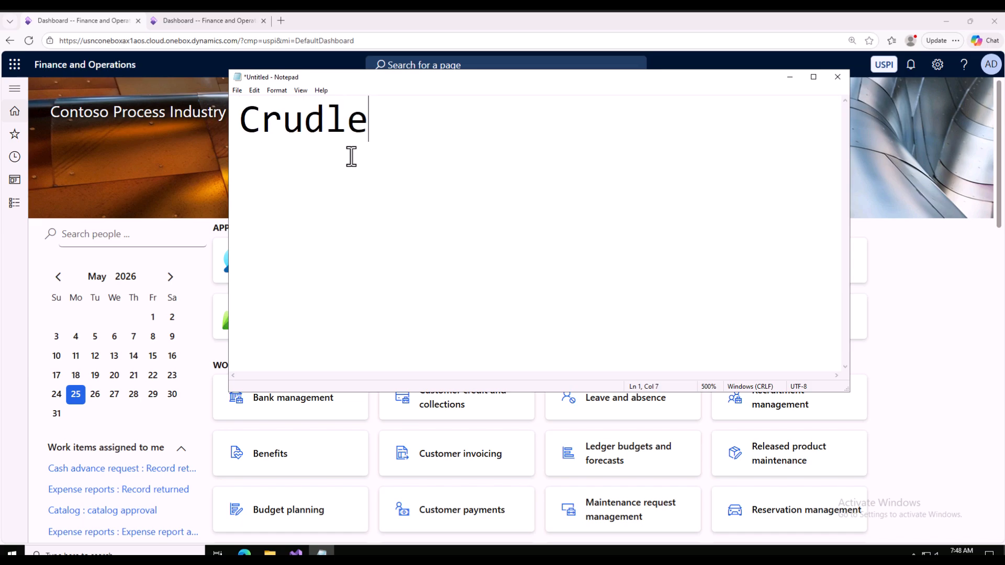
key("BackSpace")
key("BackSpace")
type("e Oi")
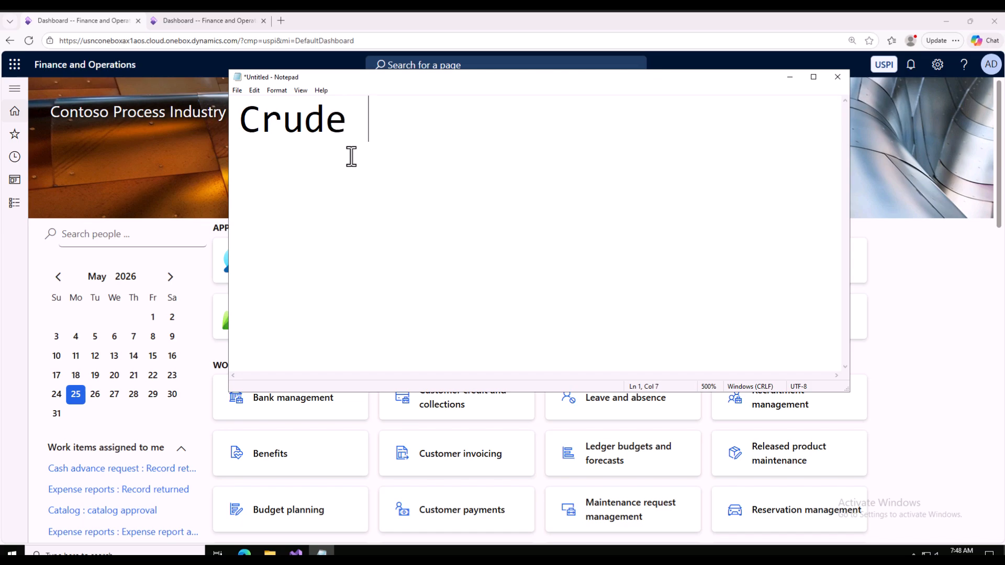
type("l")
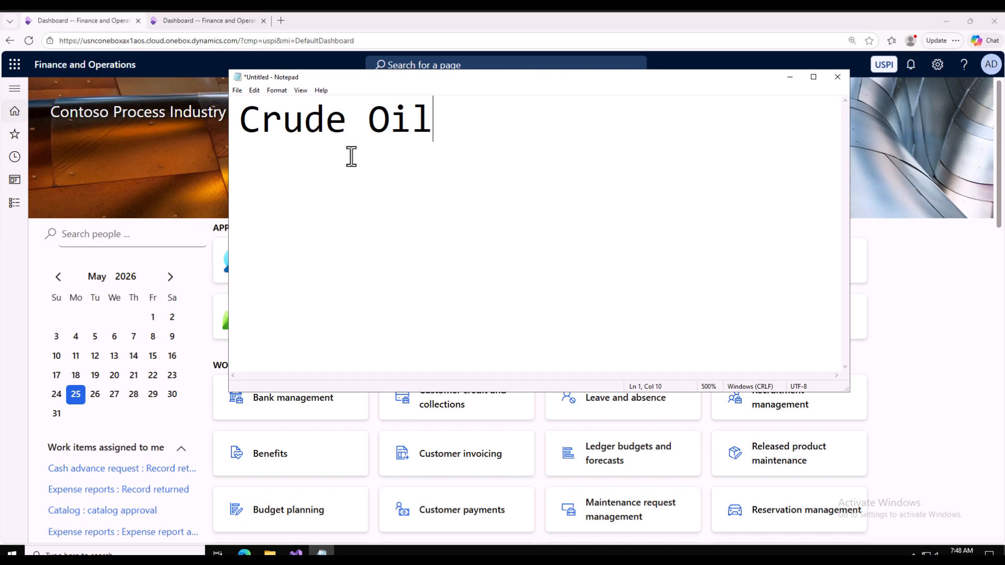
type("(r")
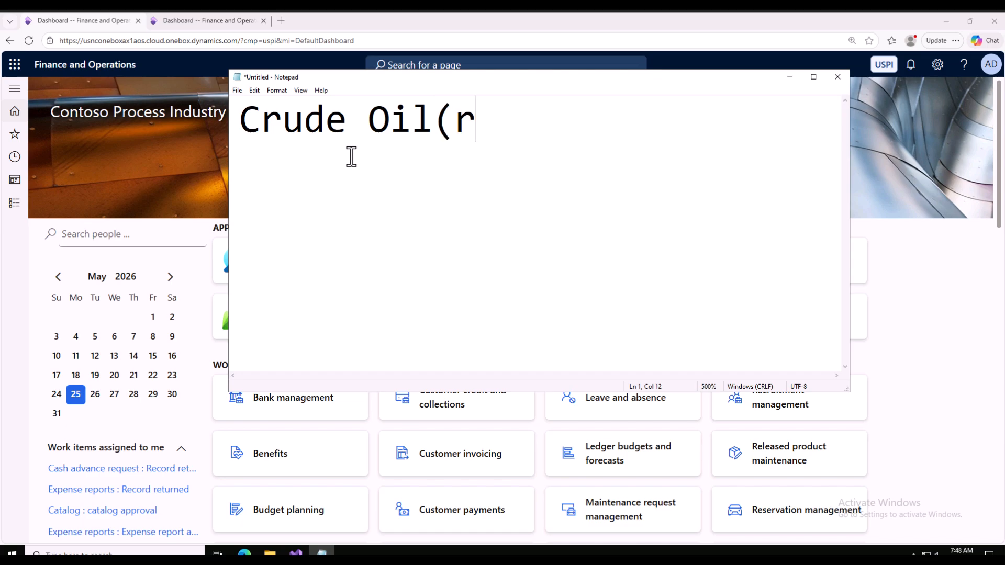
type("aw mate")
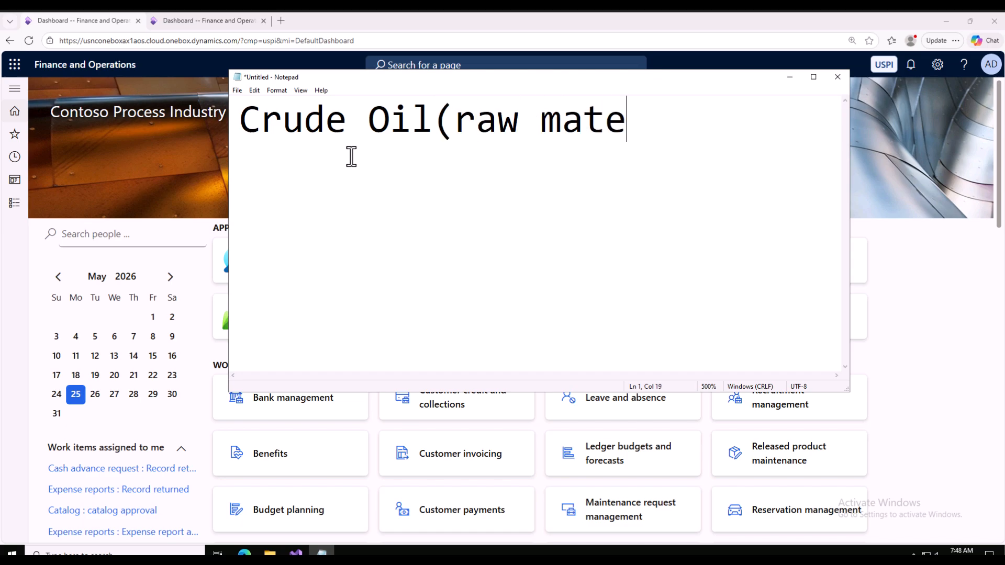
type("rial)")
key("Return")
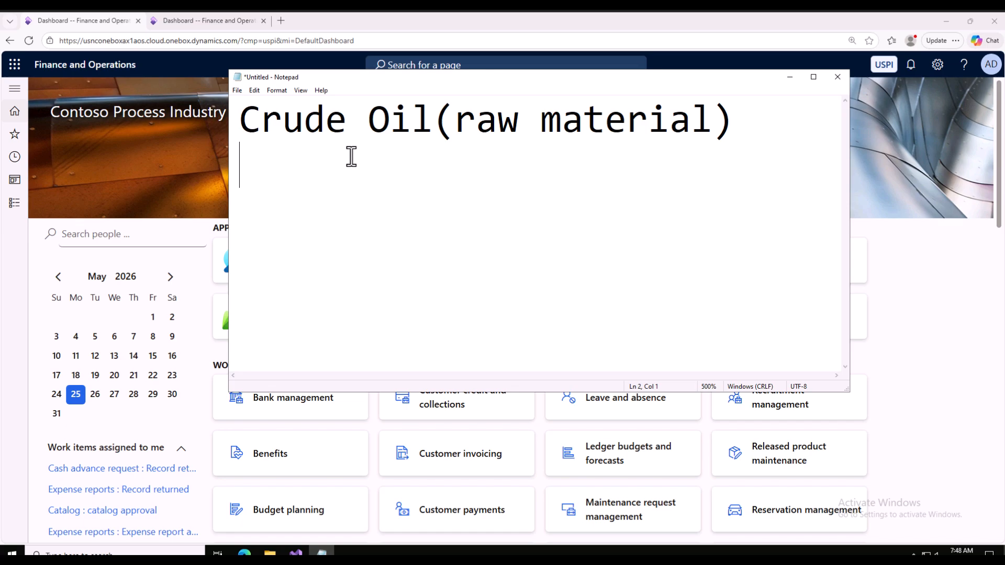
- Leave a blank line below the crude oil line and write "= Gsoline (Formula)"
key("Return")
type("= Gs")
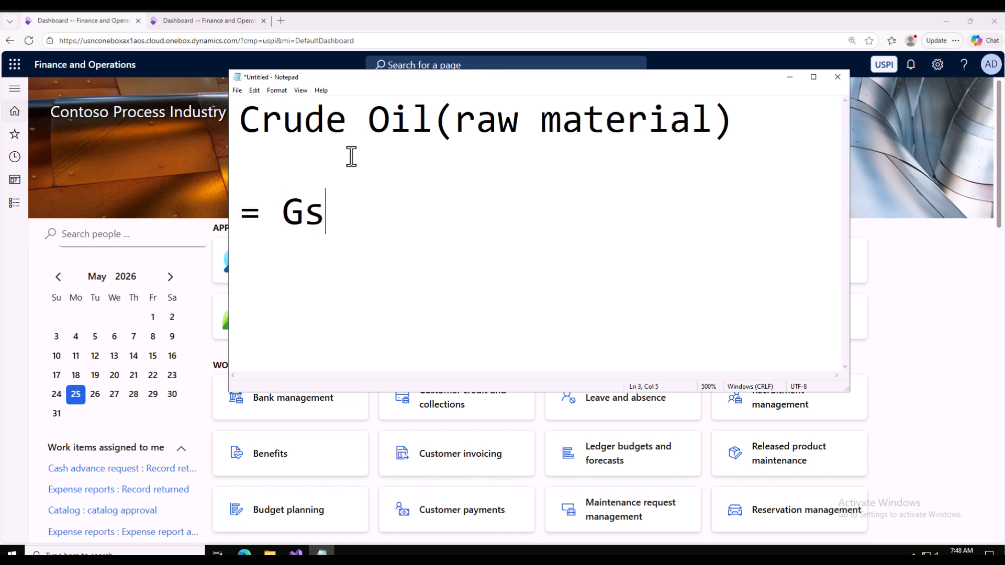
type("oline")
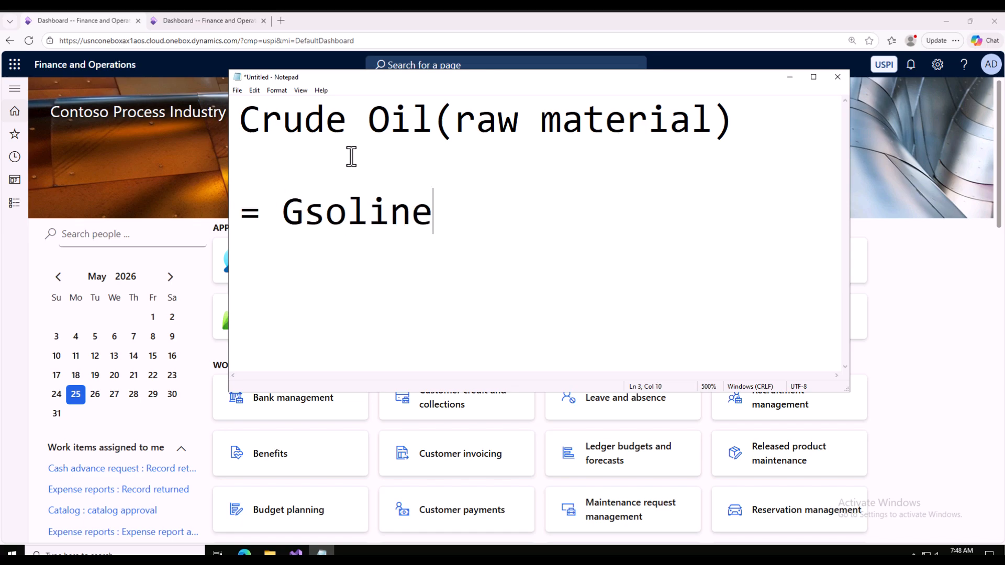
type(" (Formu")
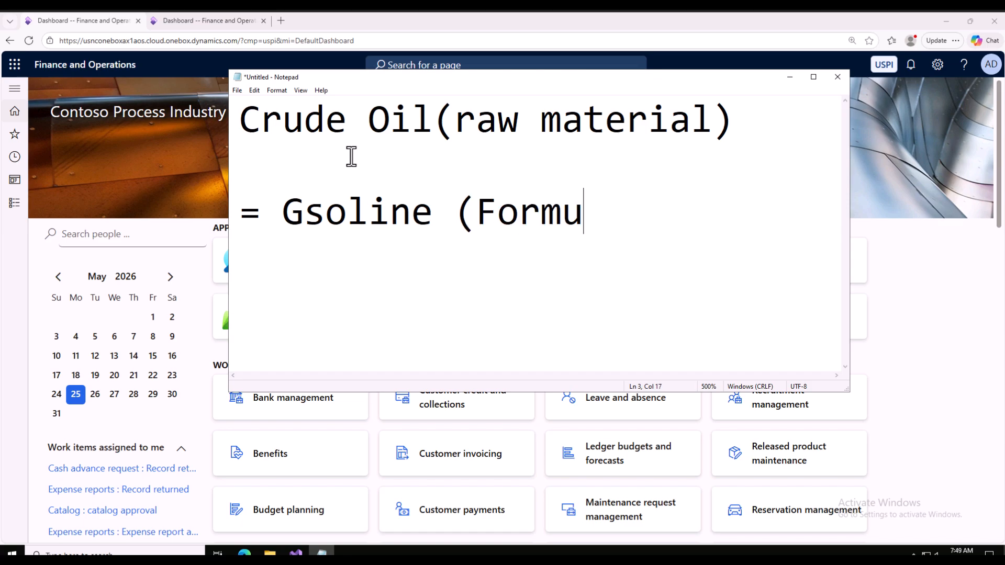
type("la)")
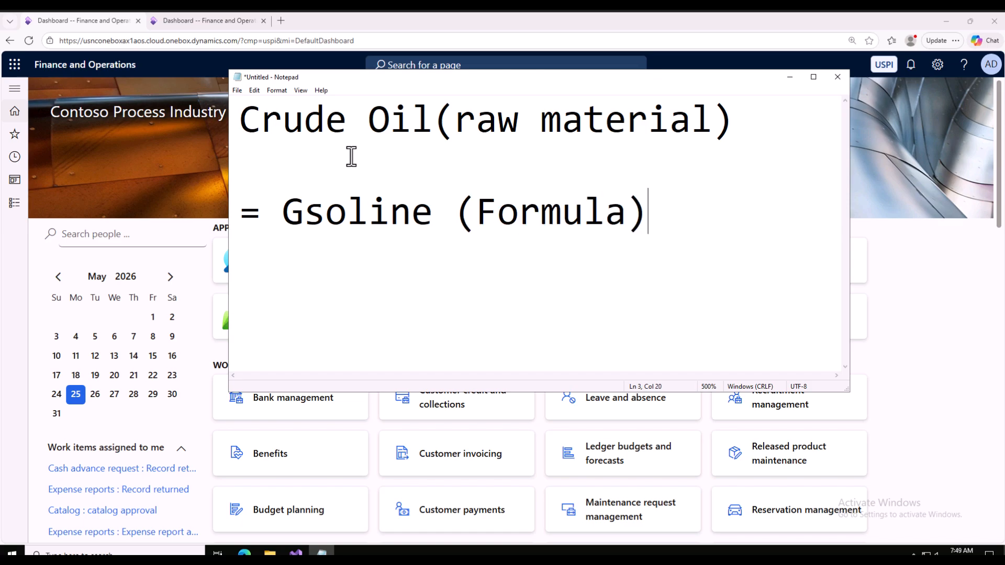
- Insert "(non)" between "Crude Oil" and "(raw material)" in the first line
left_click(444, 103)
type("((")
key("Left")
type("non")
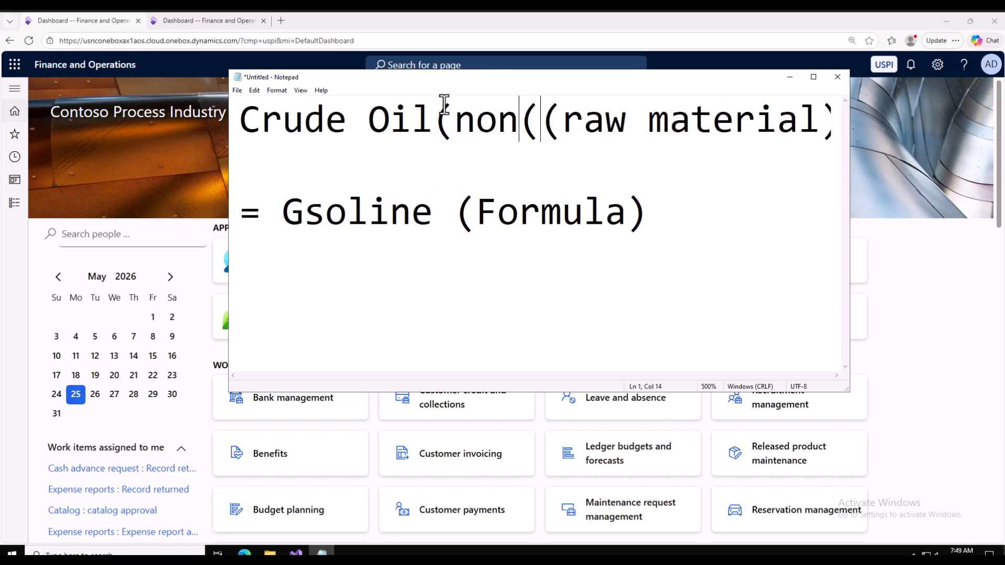
key("Delete")
type(")")
- Append "+" to the "= Gsoline (Formula)" line and add "Kerosene" on the line below it
left_click(651, 210)
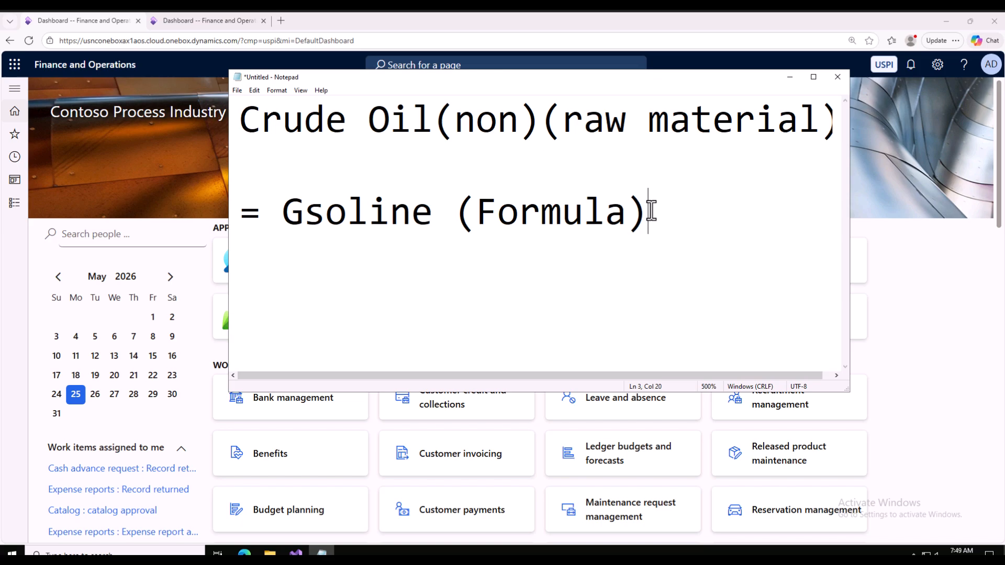
type("+")
key("Return")
type("Ker")
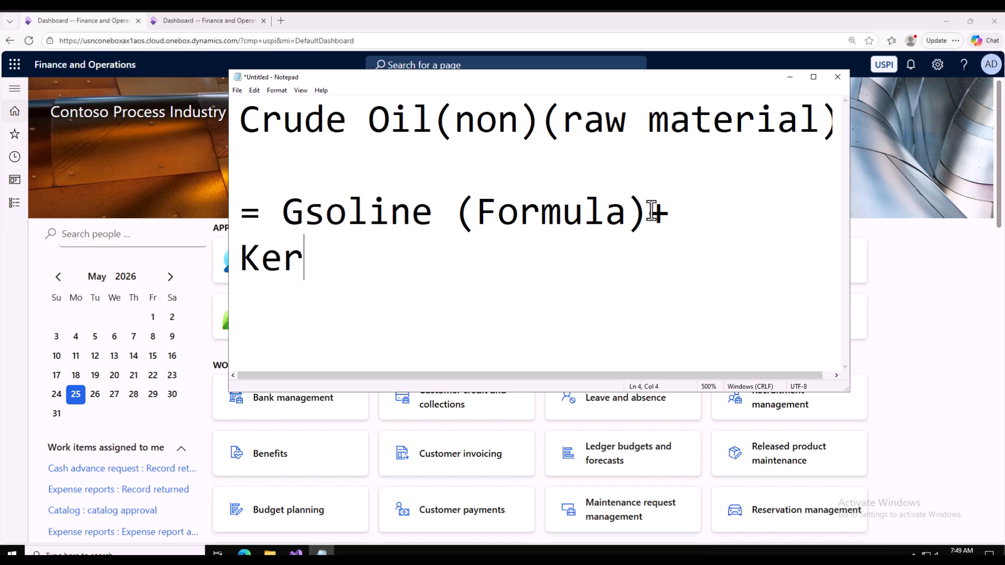
type("osen")
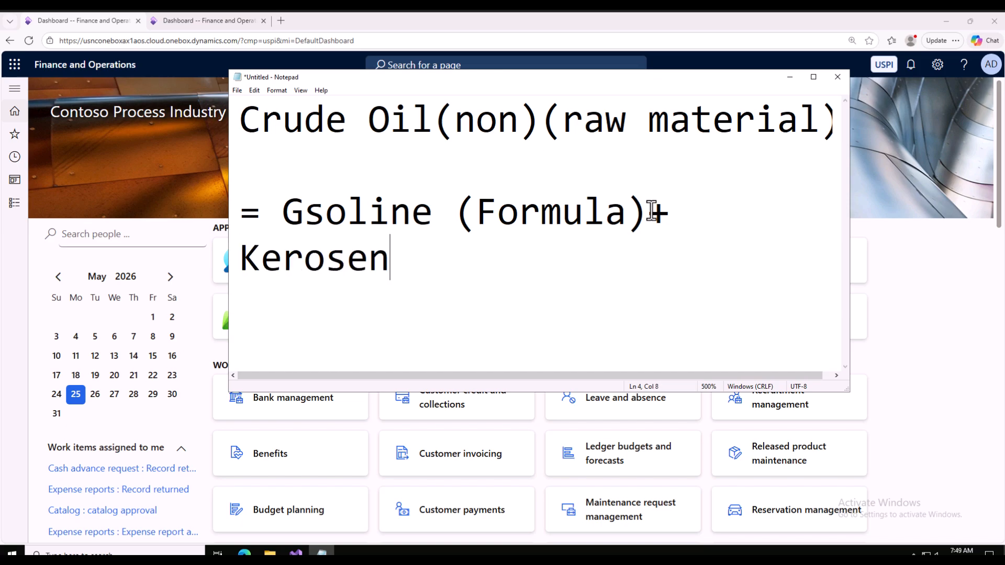
type("e")
key("Return")
- Write "Diesel Fuel(co-products)" on the line below Kerosene
type("Di")
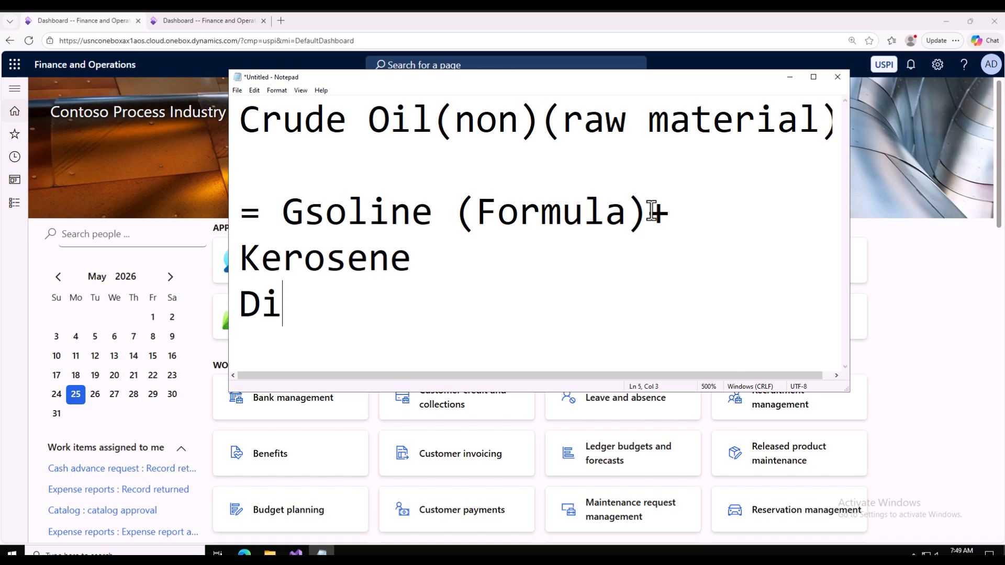
type("es")
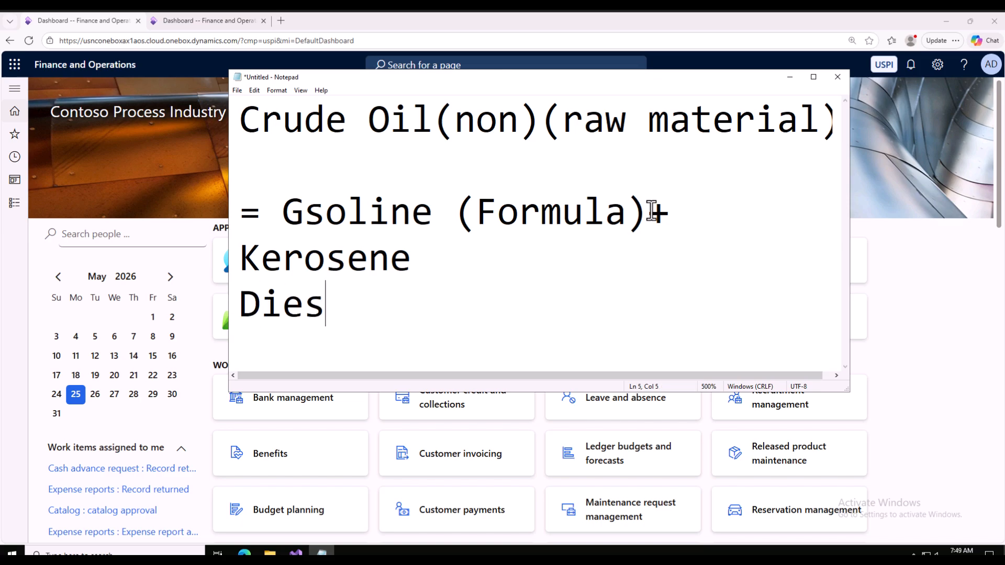
type("elF")
key("BackSpace")
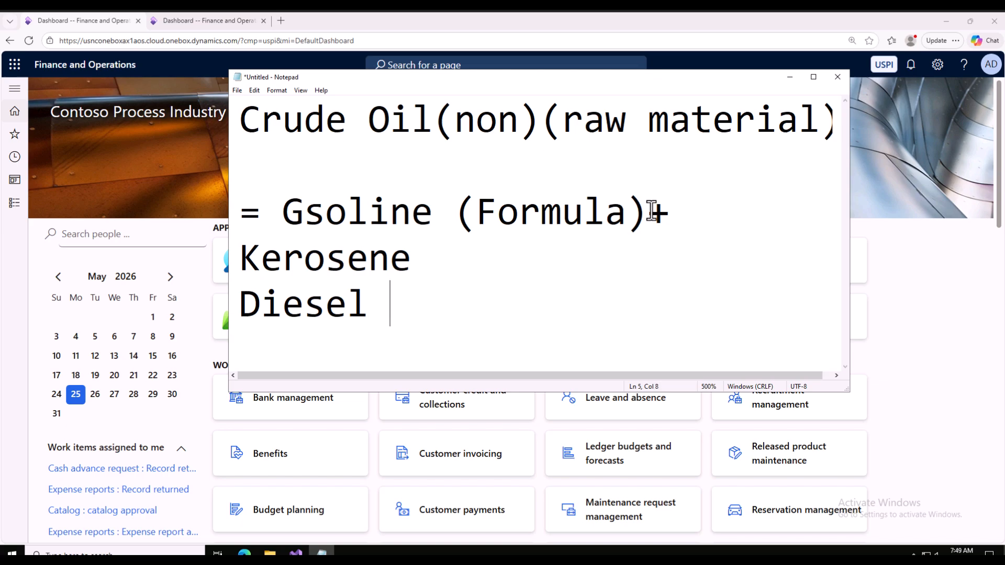
type("Fuel")
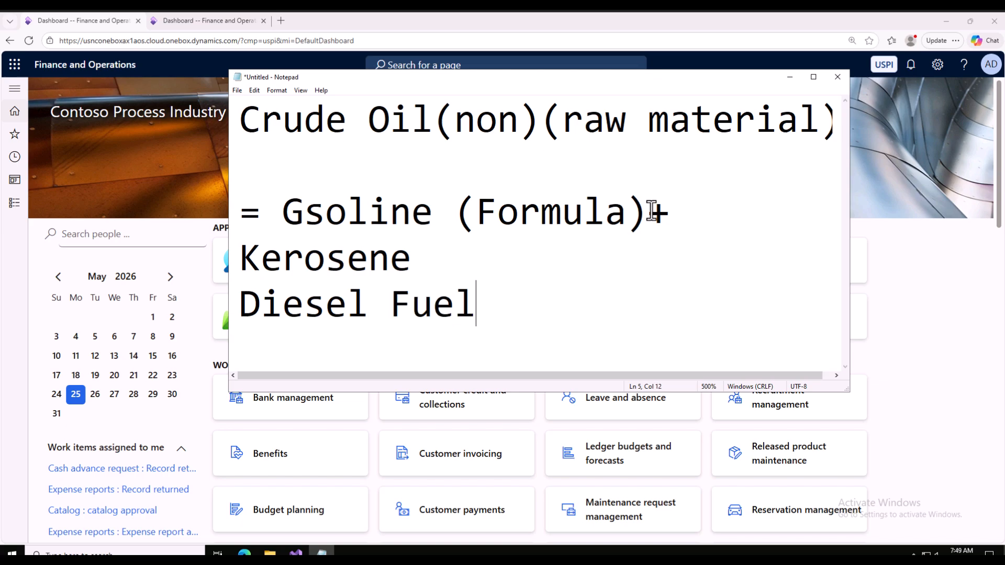
type("(co")
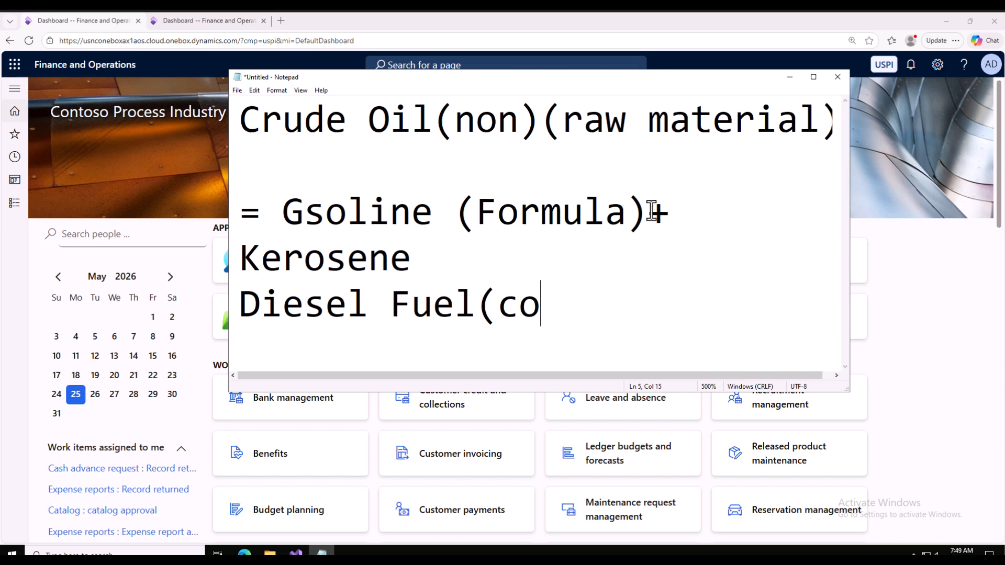
type("-produc")
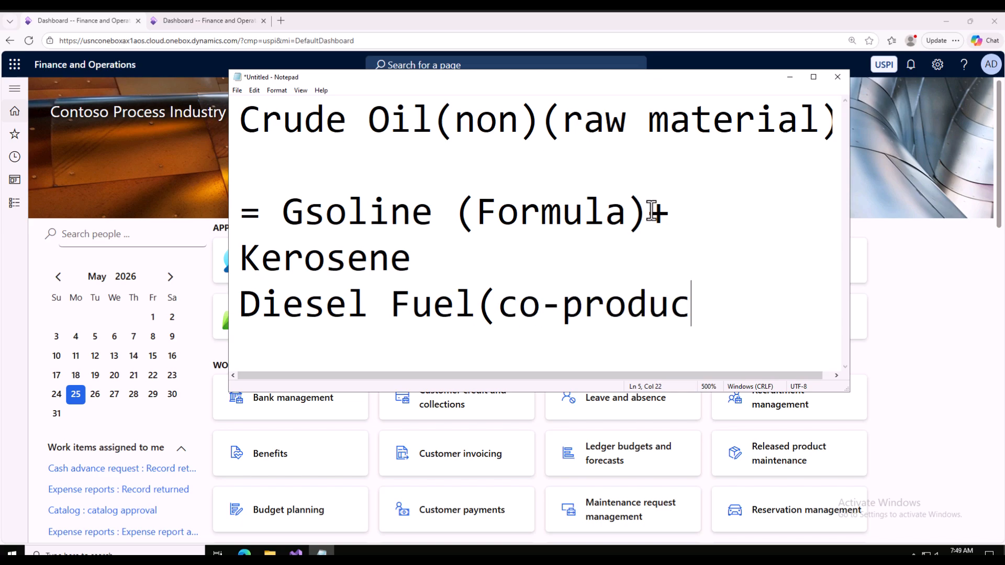
type("ts)")
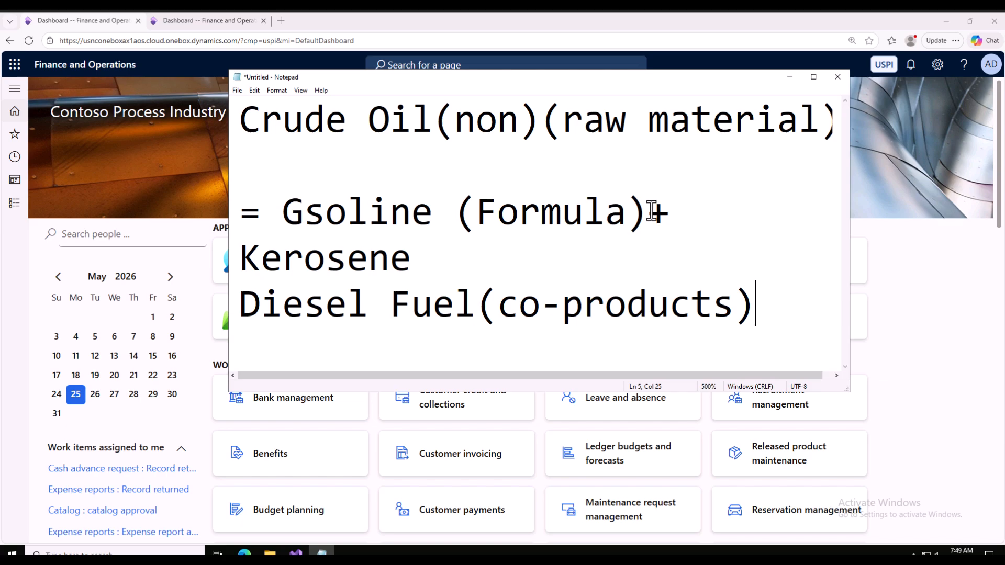
- Add a line reading "Waster Water(by-produt)" below the diesel fuel line
key("Return")
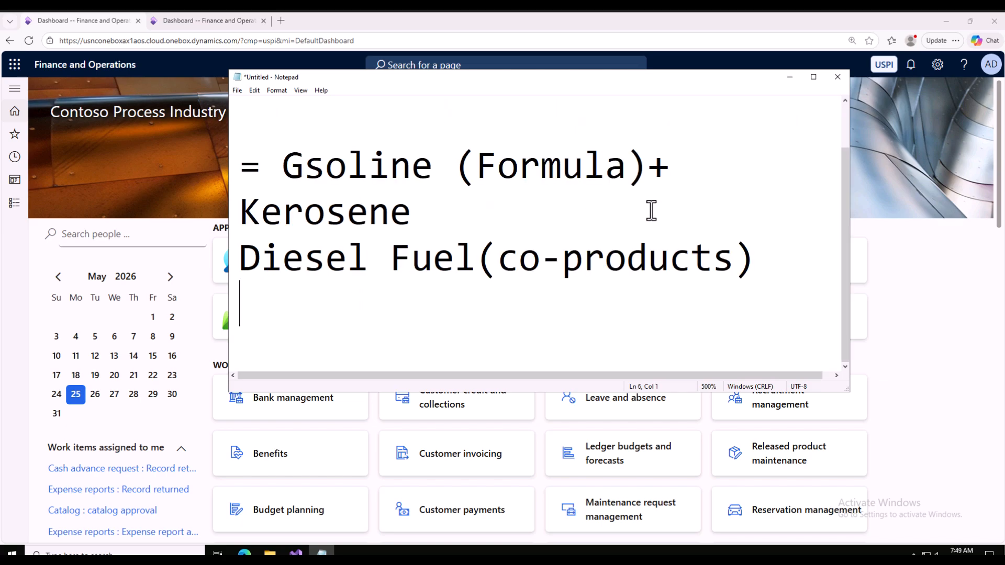
type("Was")
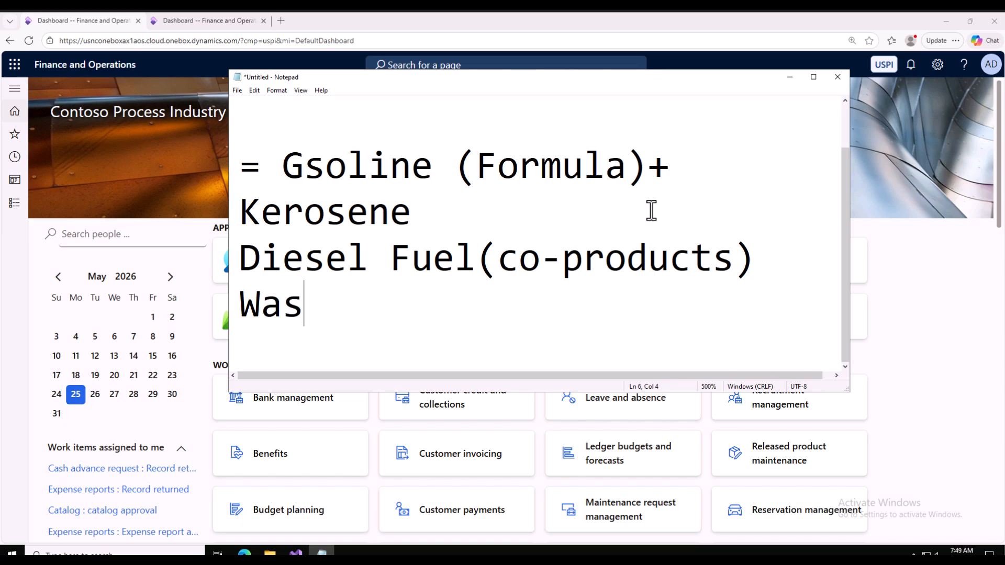
type("ter Water")
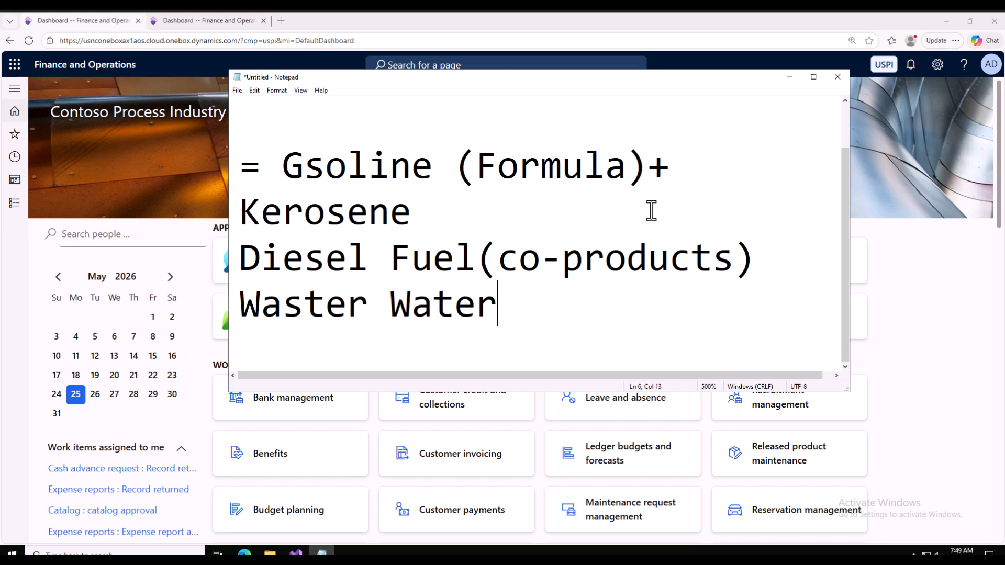
type("(by-pr")
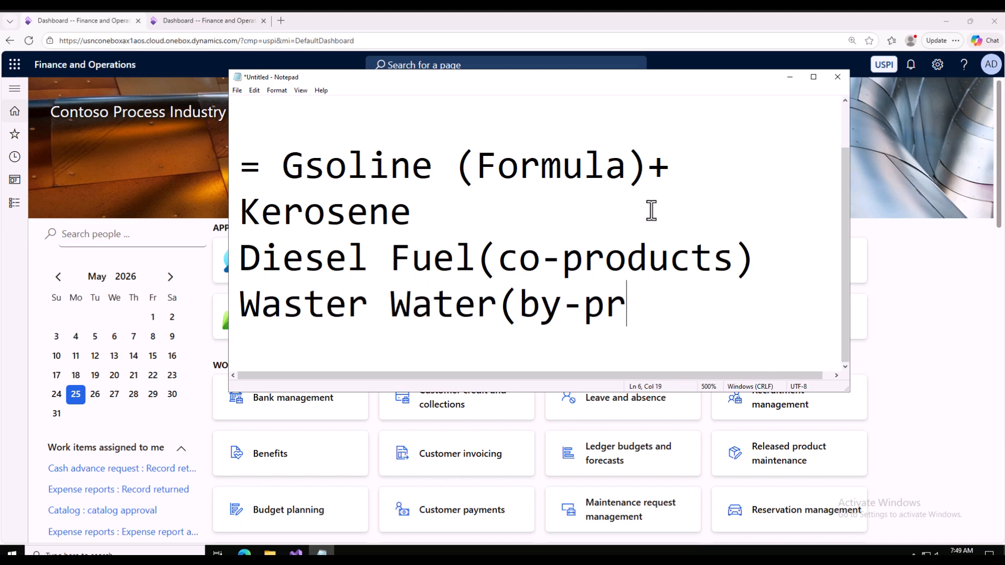
type("odu t")
key("BackSpace")
key("BackSpace")
type("t)")
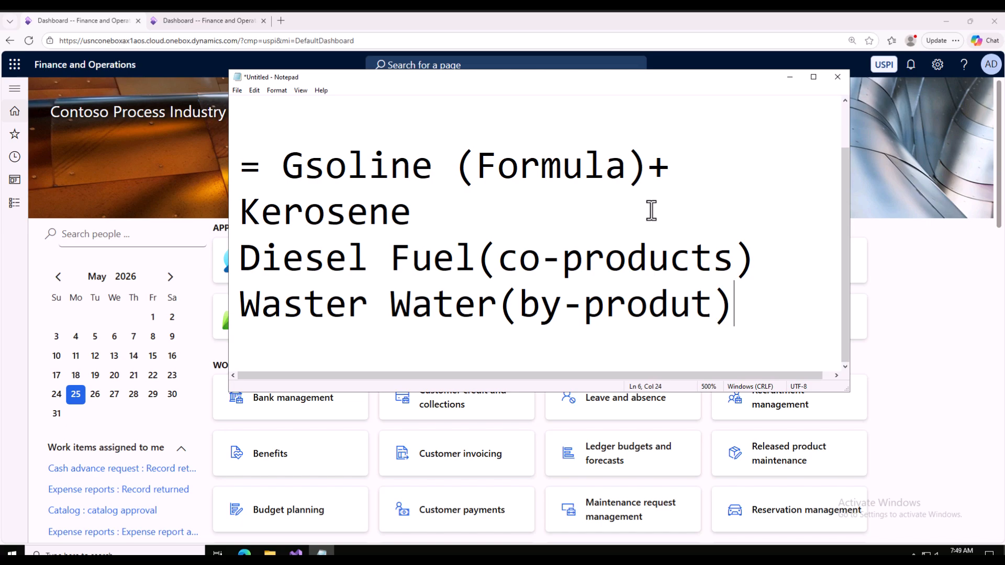
- Minimize the note, return to Finance and Operations and open Released products in the Product information management module
left_click(791, 79)
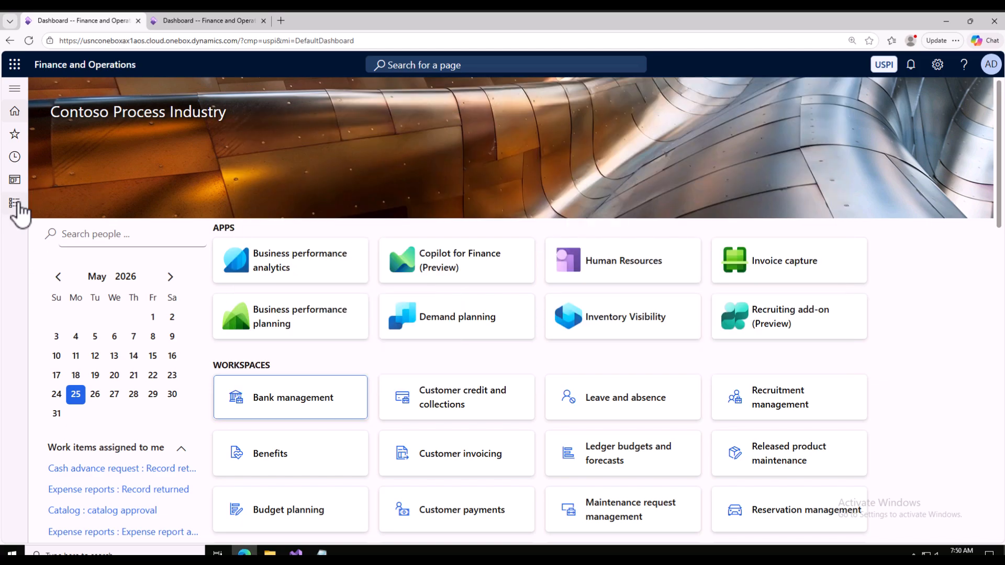
left_click(15, 203)
scroll(23, 424, "down", 10)
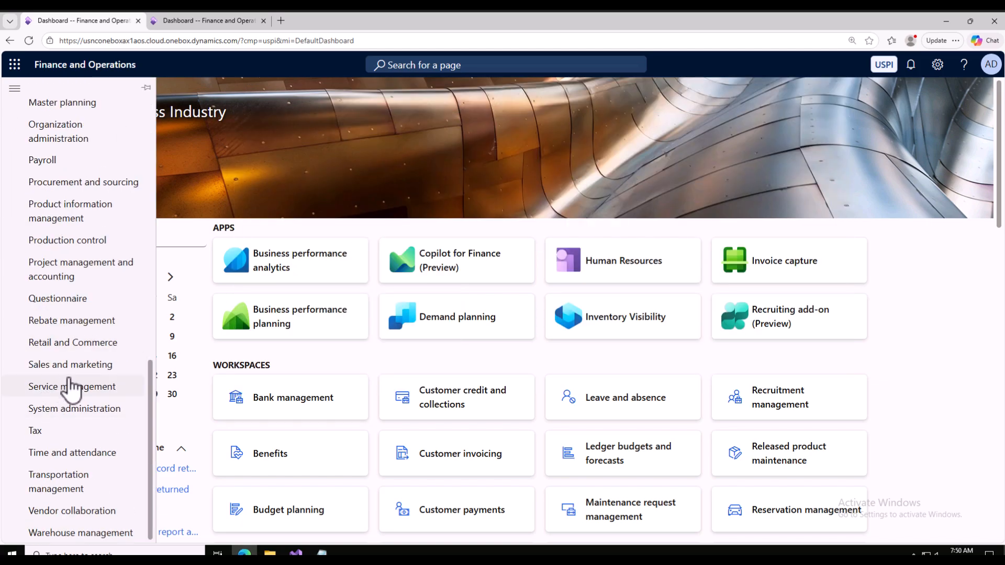
left_click(64, 367)
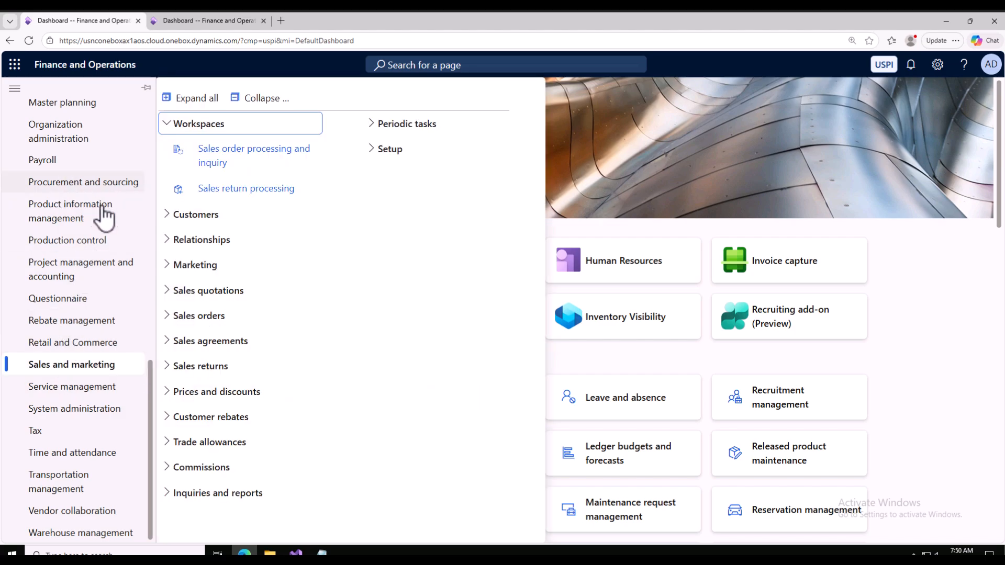
left_click(72, 217)
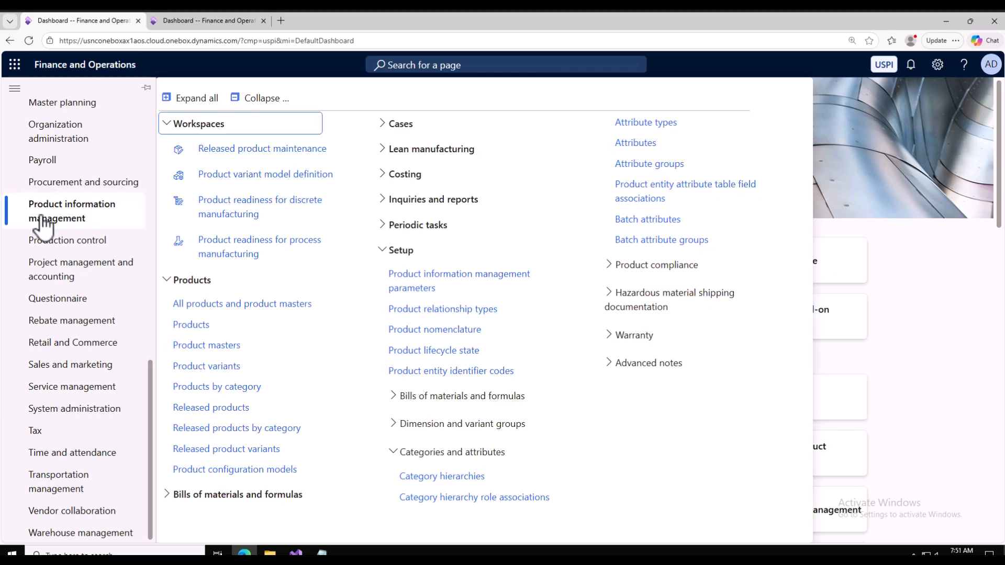
left_click(214, 408)
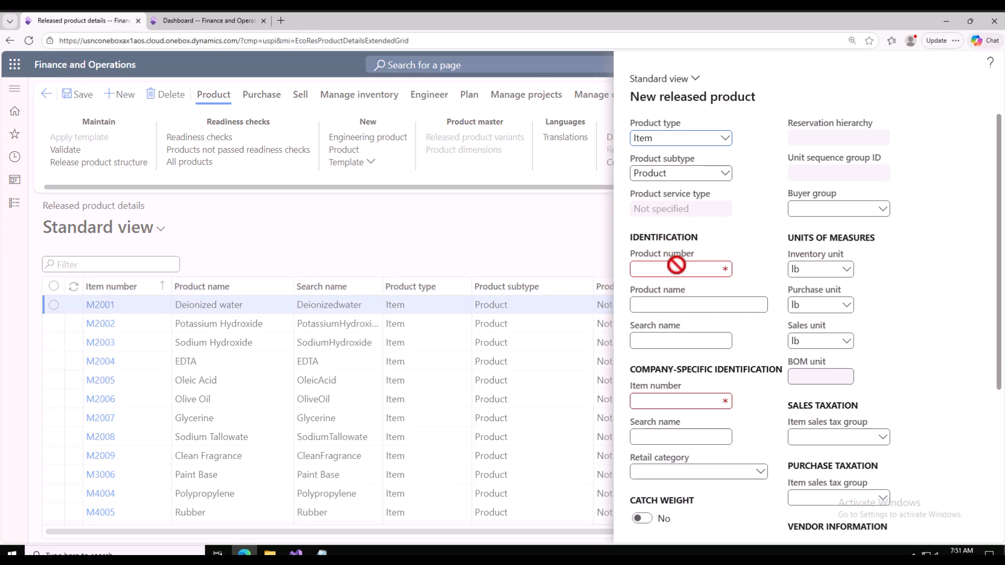
- Enter GSoline as the product number of the new released product
left_click(665, 269)
type("GSoline")
left_click(672, 434)
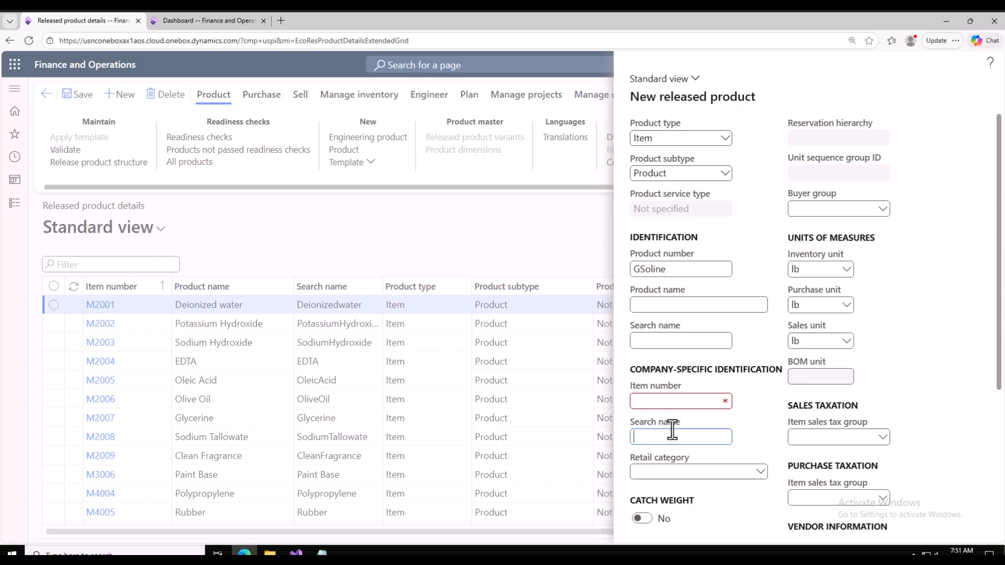
scroll(671, 440, "down", 4)
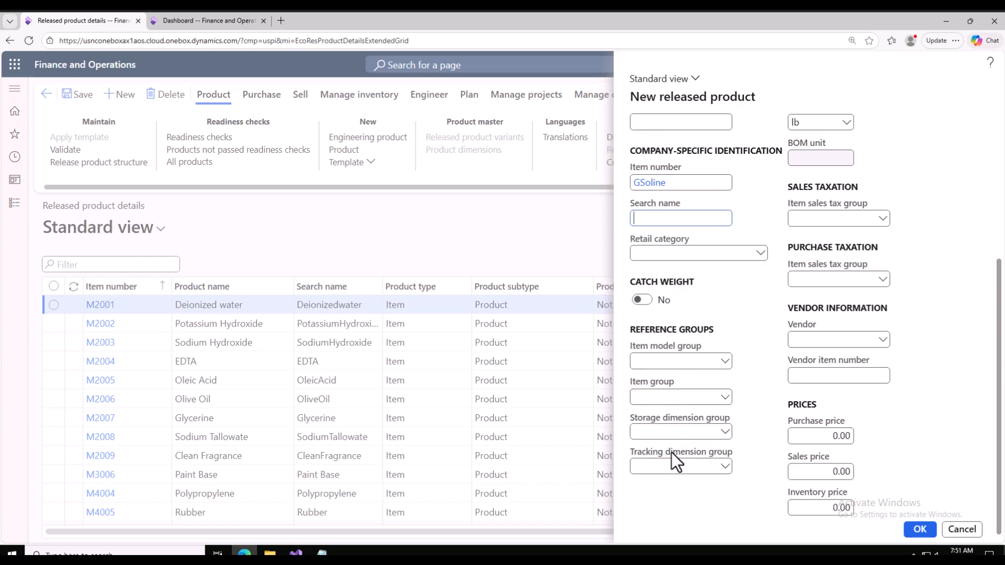
- Set the new product's item model group to PI FEFO and its item group to Cleaner
left_click(693, 360)
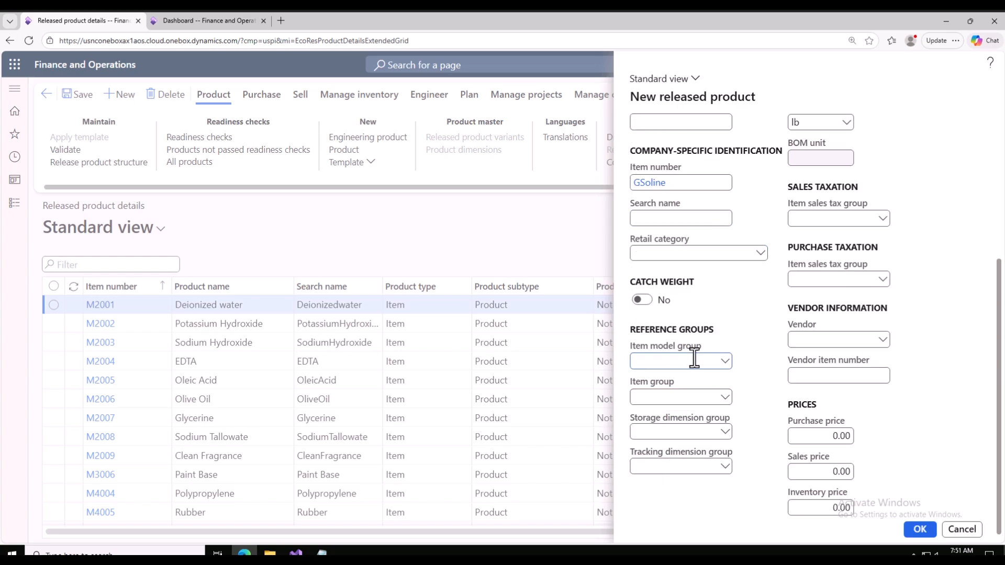
left_click(725, 361)
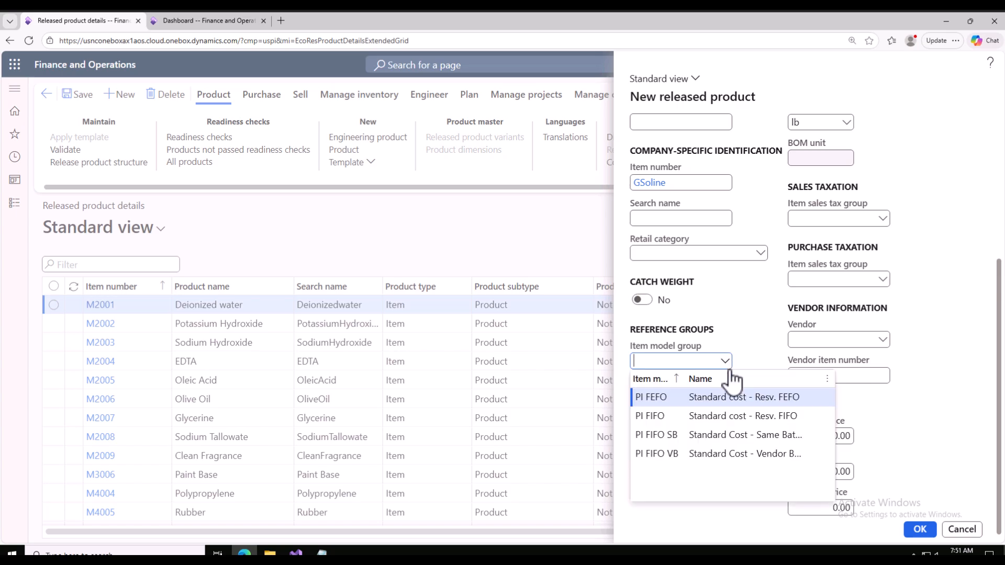
left_click(679, 398)
left_click(668, 396)
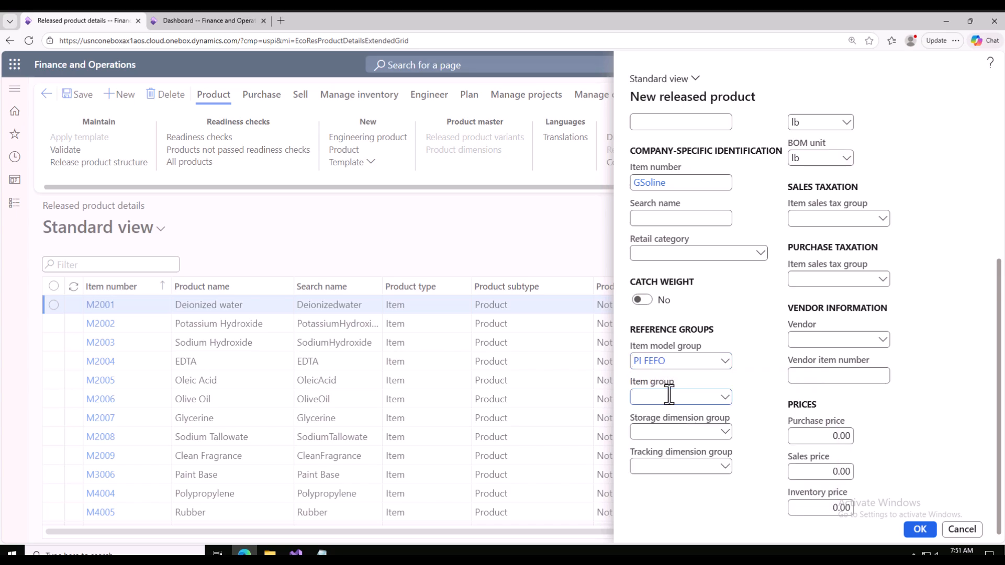
left_click(725, 396)
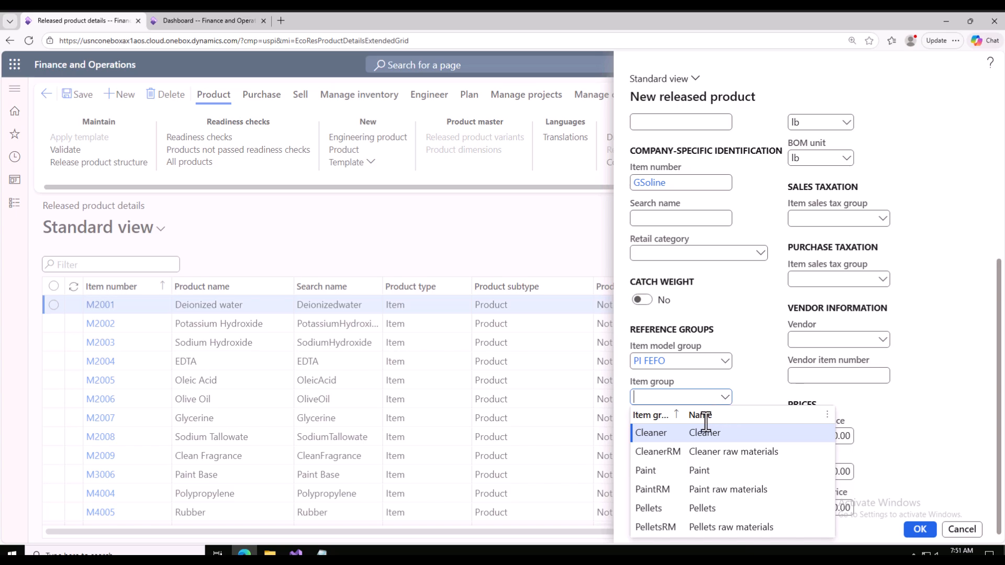
left_click(683, 434)
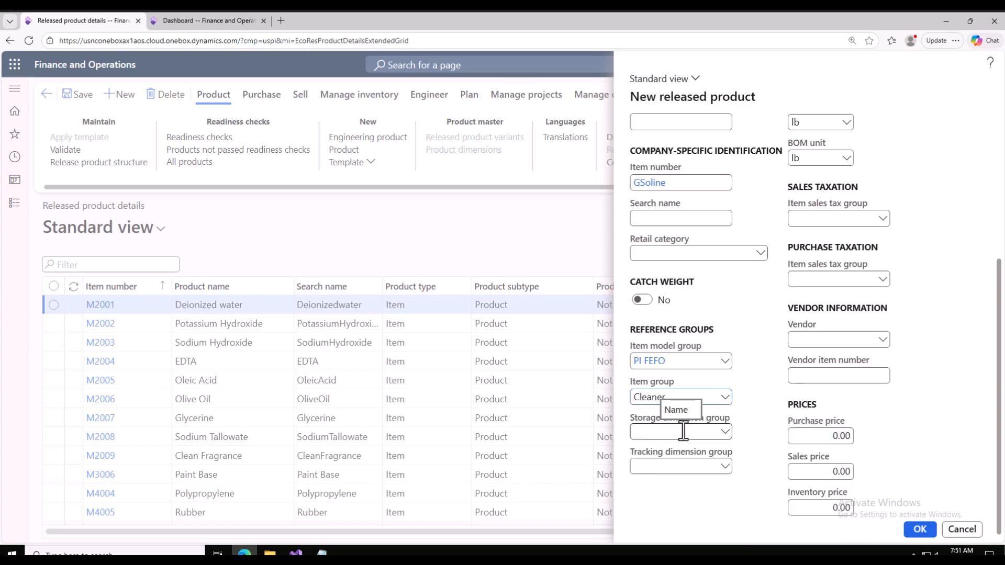
- Assign the storage dimension group SiteWH and the tracking dimension group Batch-CP to the new product
left_click(725, 433)
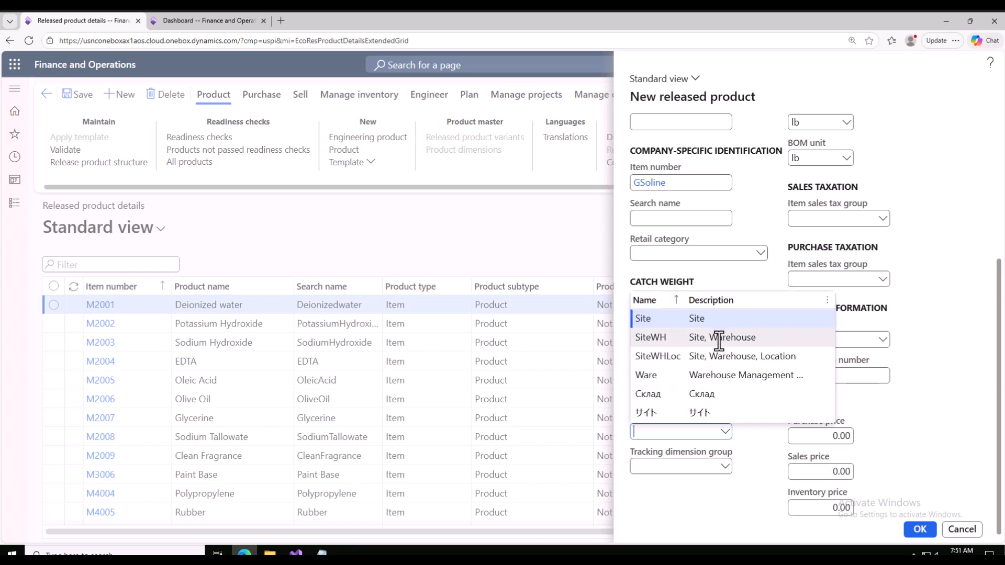
left_click(726, 337)
left_click(726, 466)
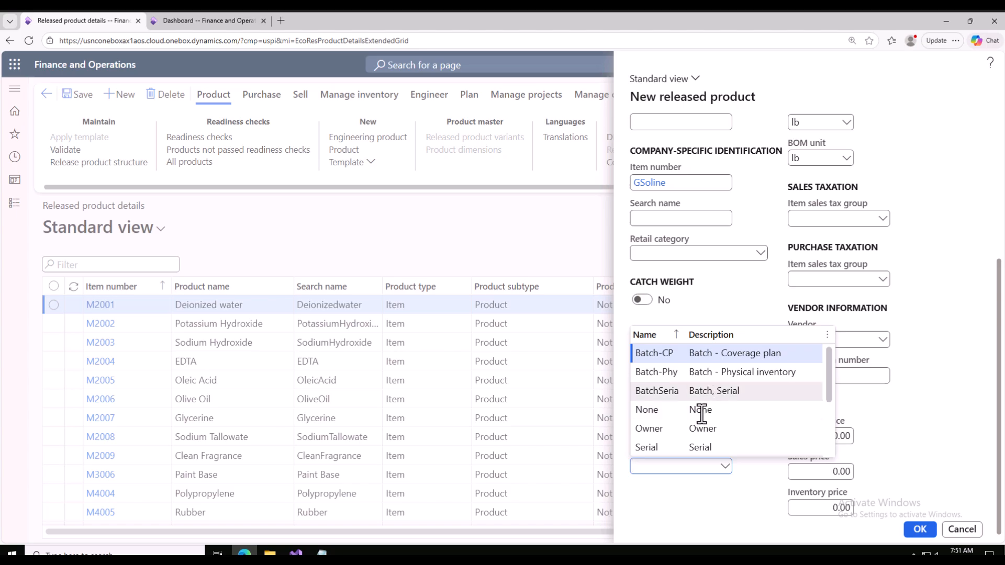
left_click(738, 353)
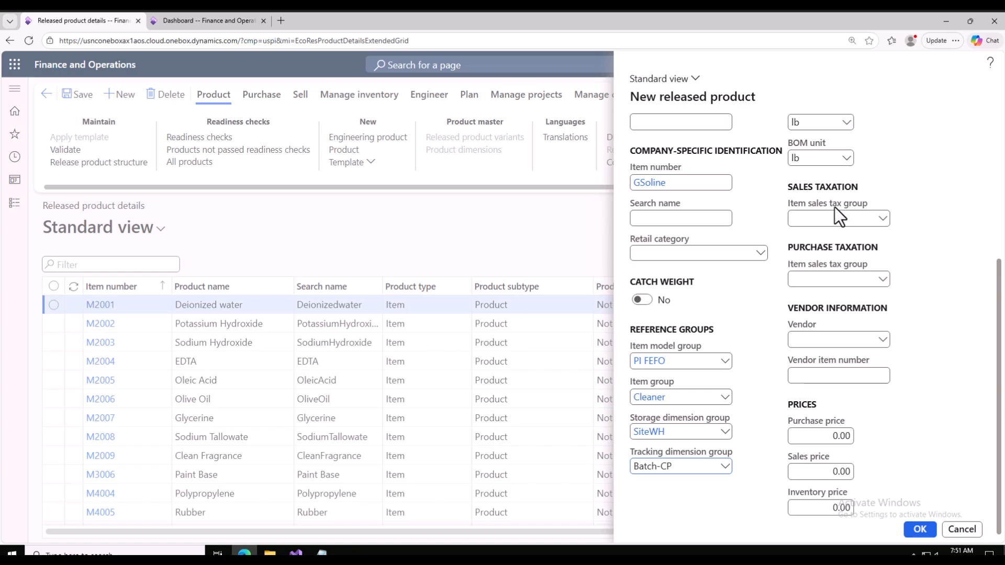
- Set the inventory, purchase, sales and BOM units to gal and create the released product
scroll(936, 249, "up", 5)
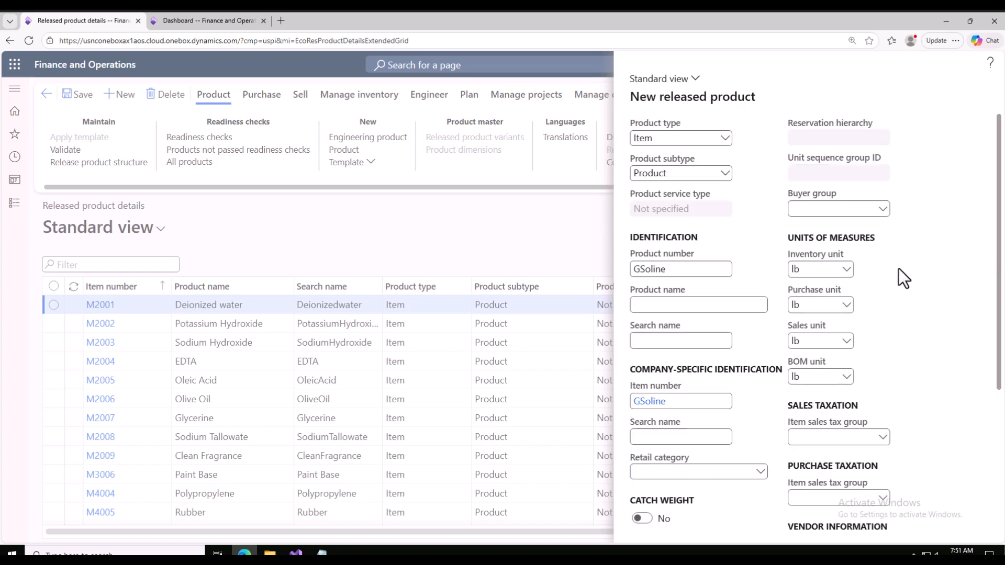
left_click(815, 270)
left_click(809, 305)
left_click(790, 269)
left_click(812, 303)
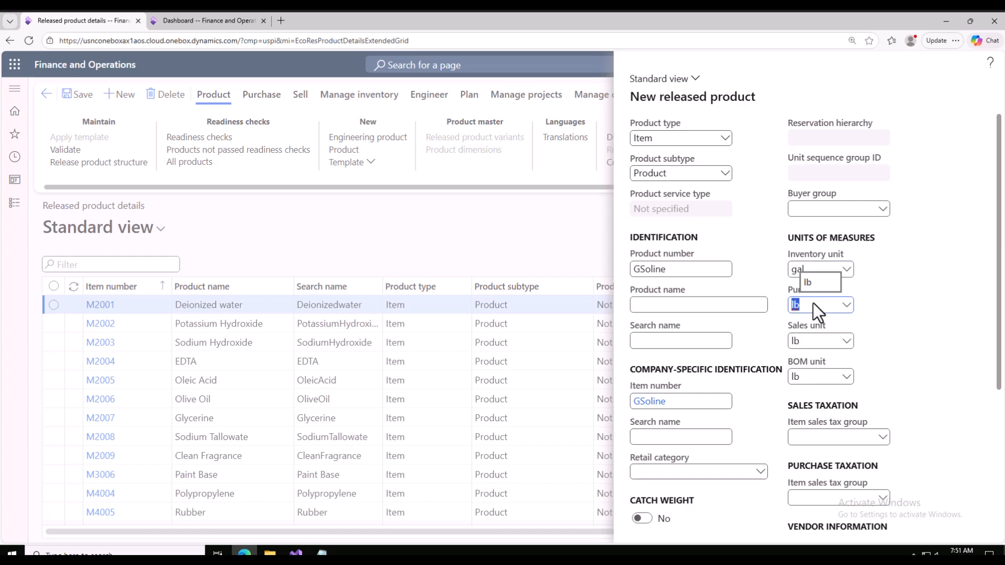
type("gal")
key("Tab")
type("gal")
key("Tab")
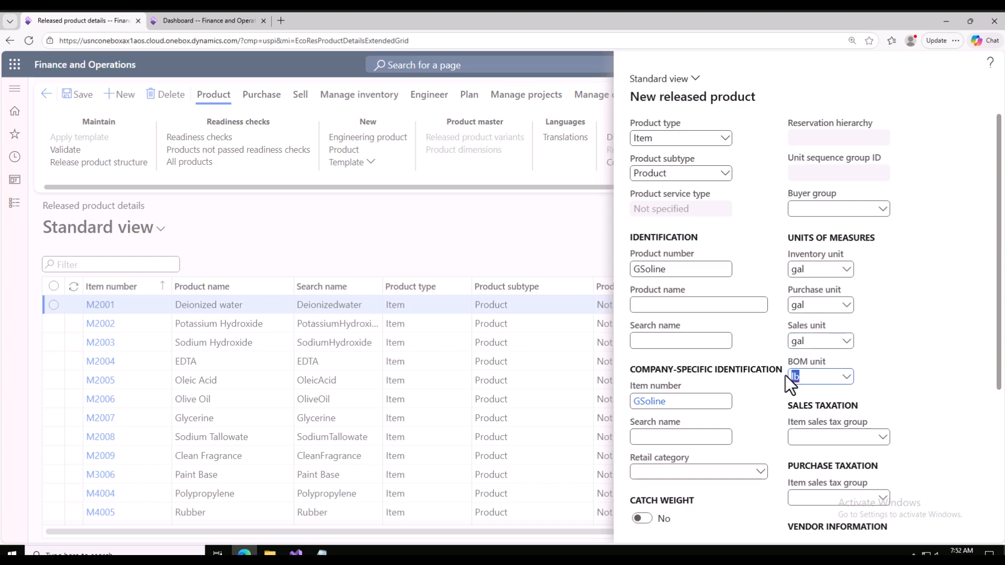
type("gal")
scroll(928, 372, "down", 4)
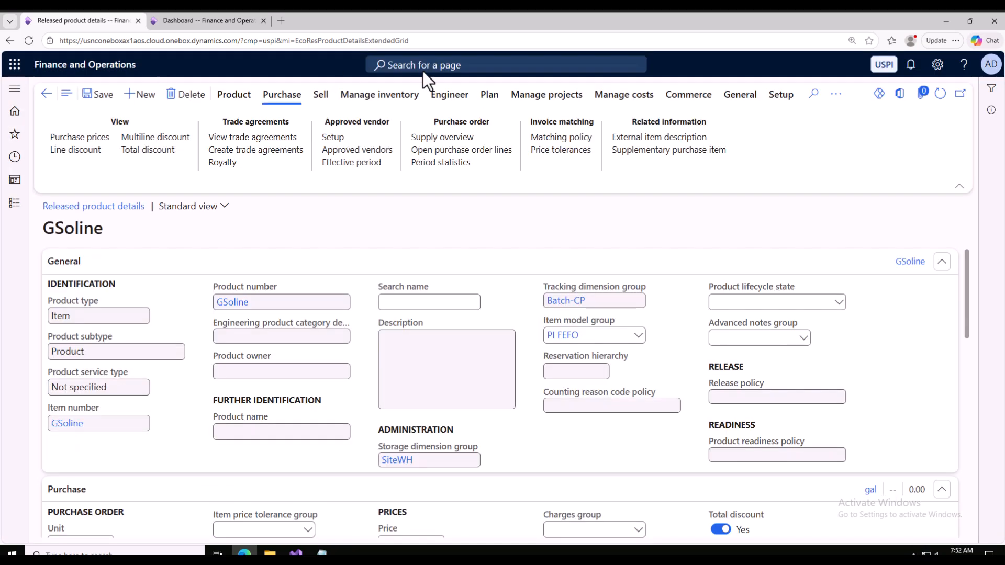
- Set the production type to Formula in the Engineer section of the GSoline product details
left_click(450, 97)
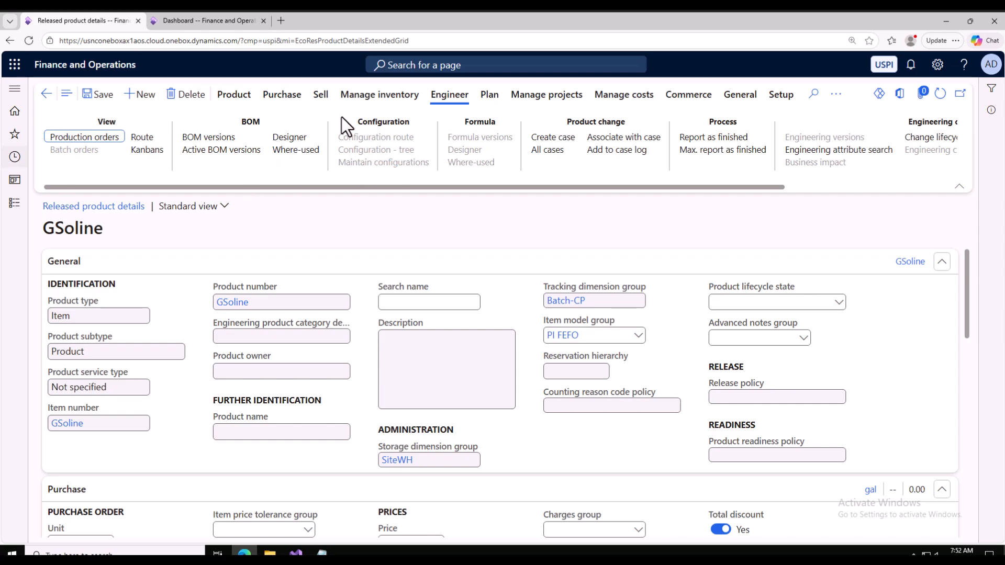
scroll(258, 273, "down", 2)
scroll(258, 274, "down", 2)
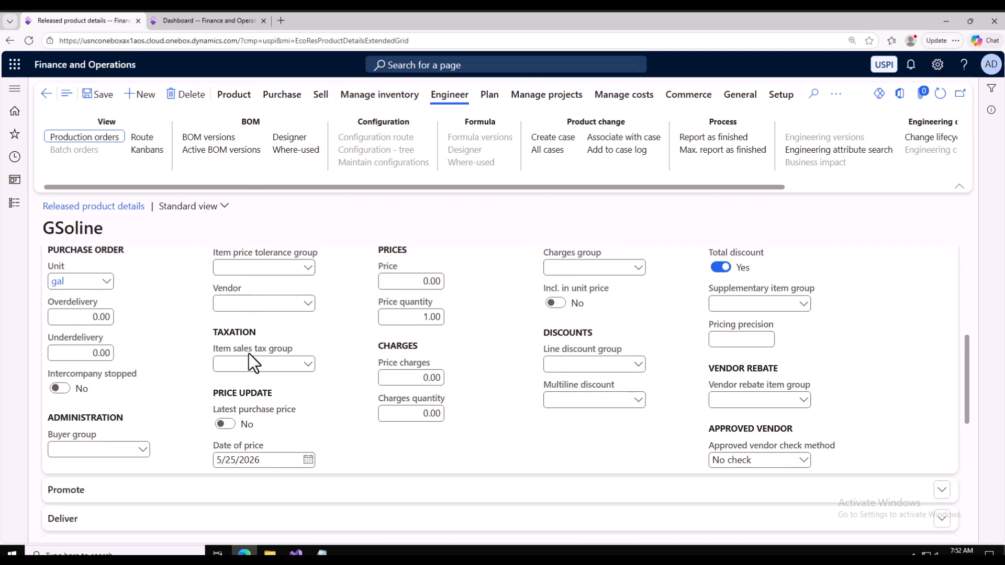
scroll(225, 408, "down", 2)
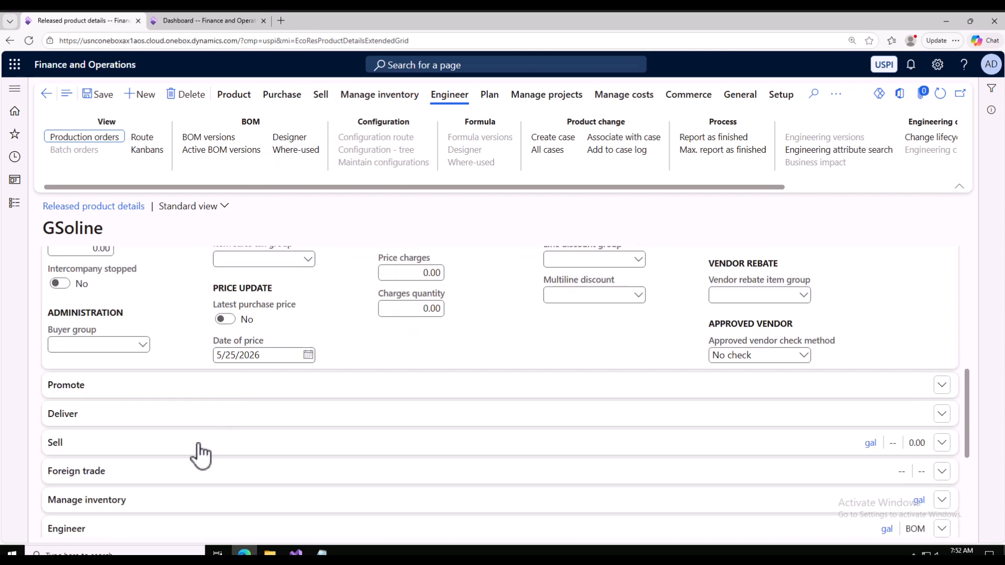
left_click(103, 534)
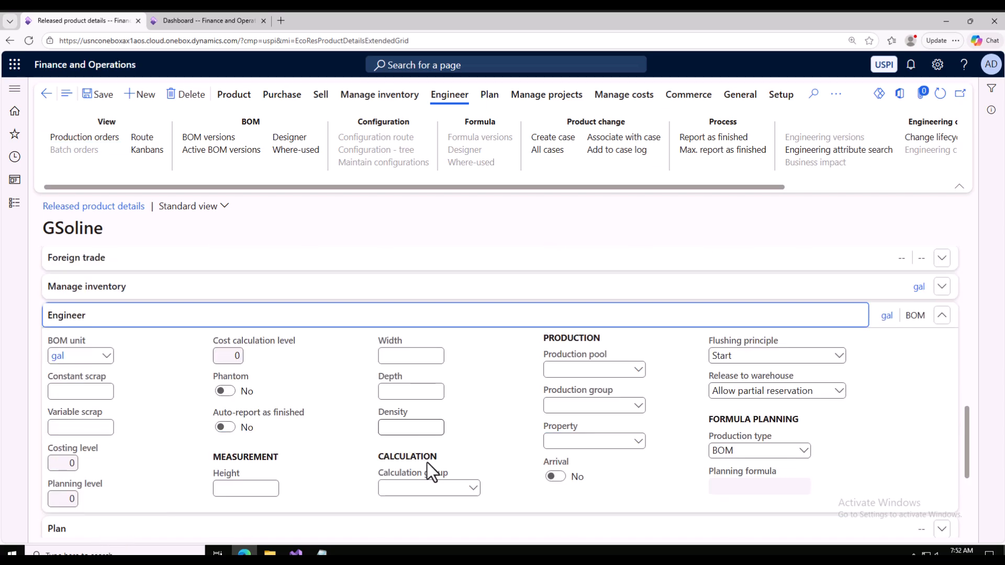
left_click(802, 452)
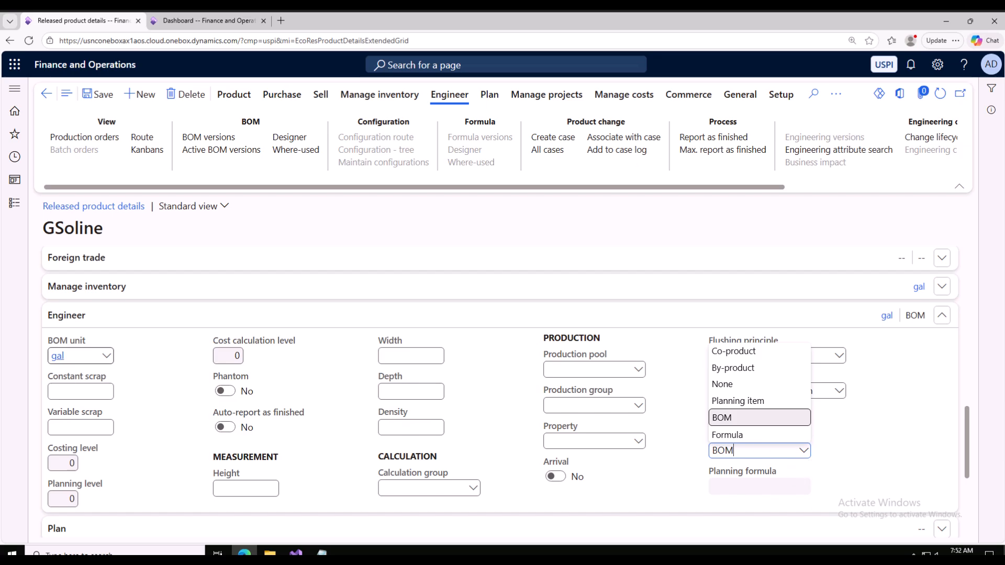
left_click(735, 436)
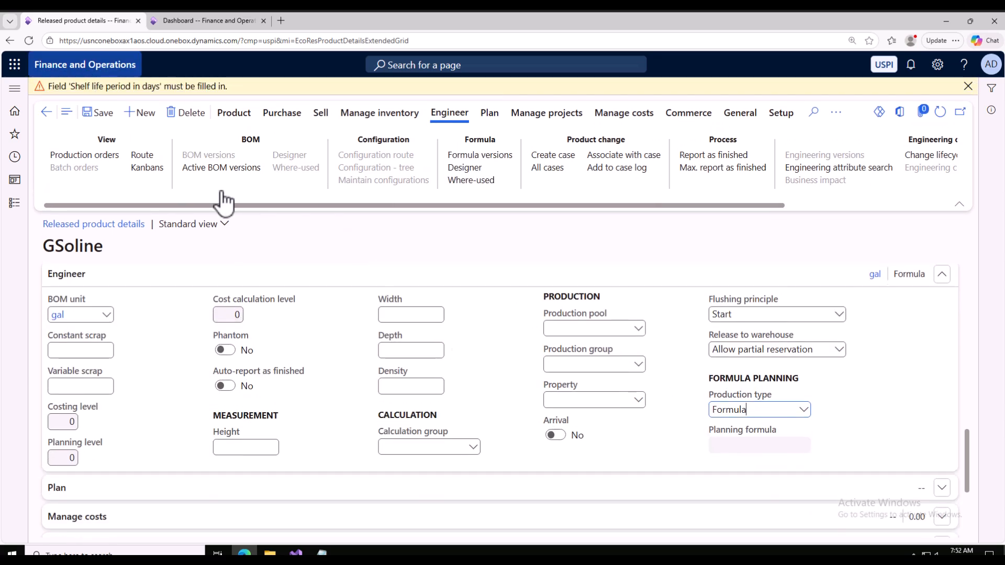
- Expand all sections of the GSoline product details
scroll(315, 294, "down", 4)
scroll(382, 377, "up", 7)
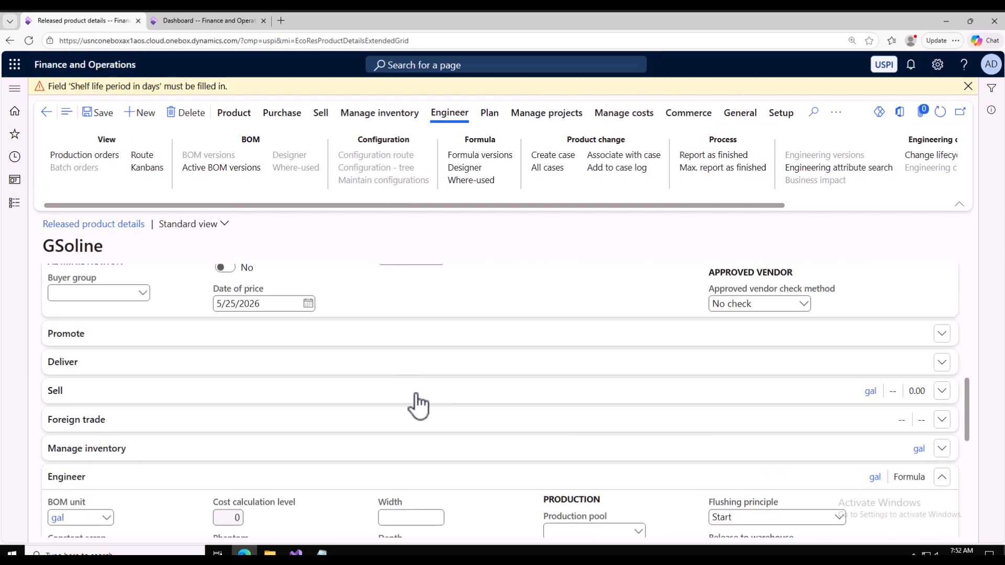
scroll(418, 406, "down", 4)
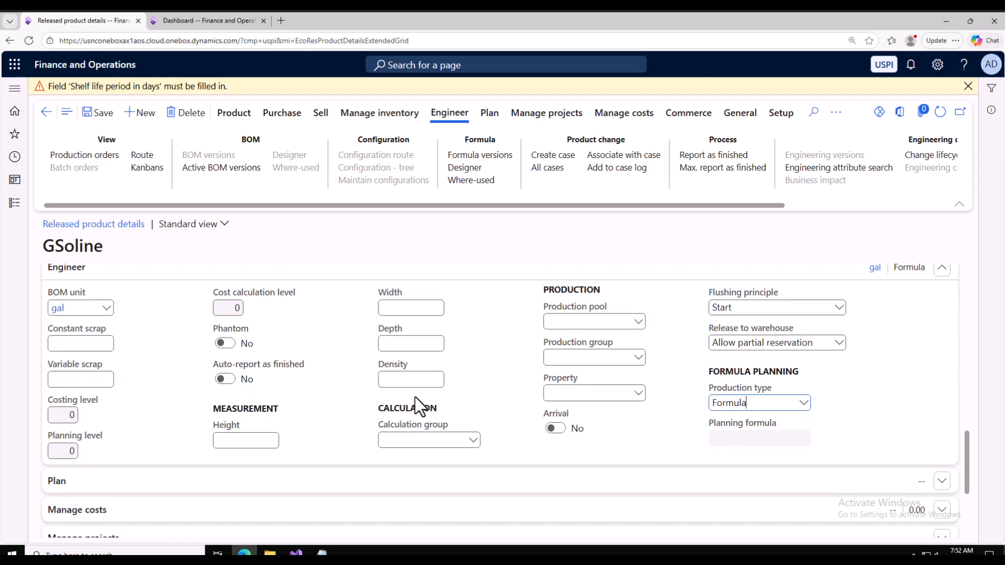
scroll(416, 397, "up", 8)
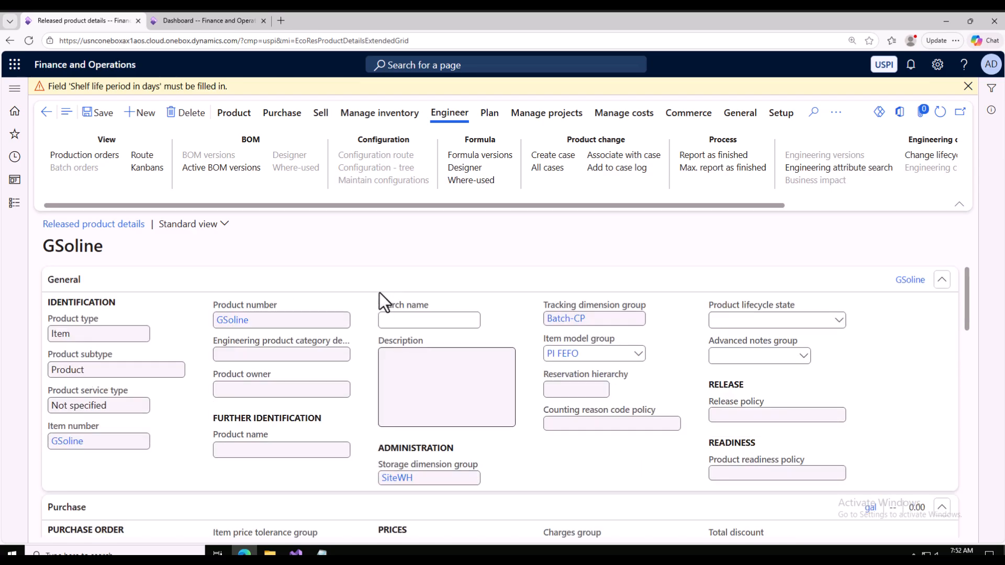
right_click(371, 282)
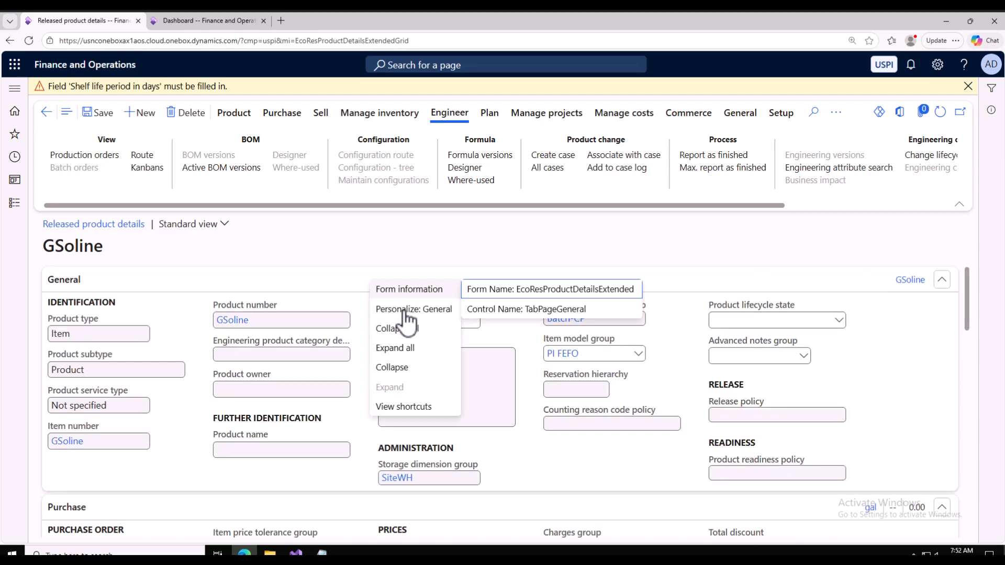
left_click(416, 348)
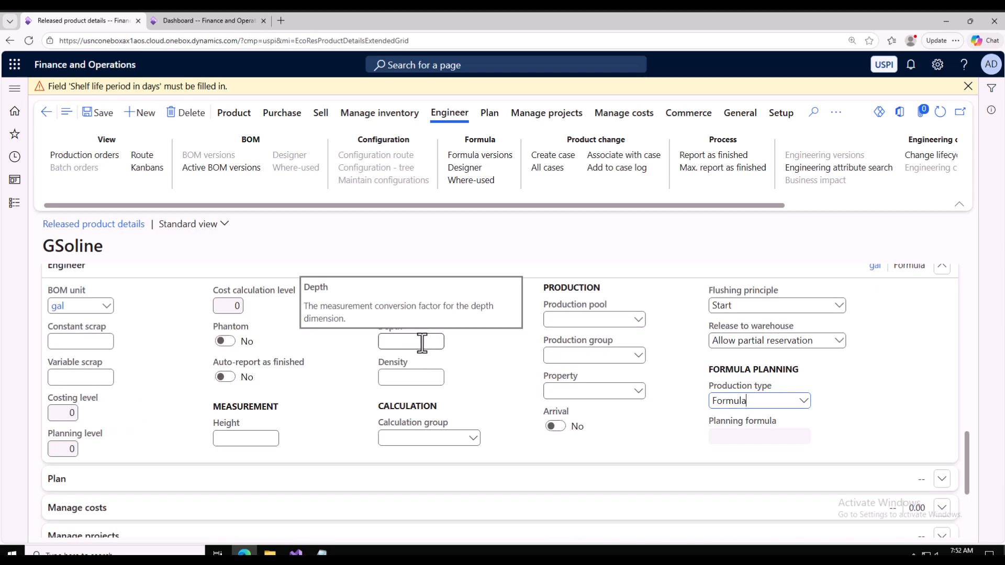
- Search the page for "shelf" to locate the Shelf life period in days field
key("ctrl+f")
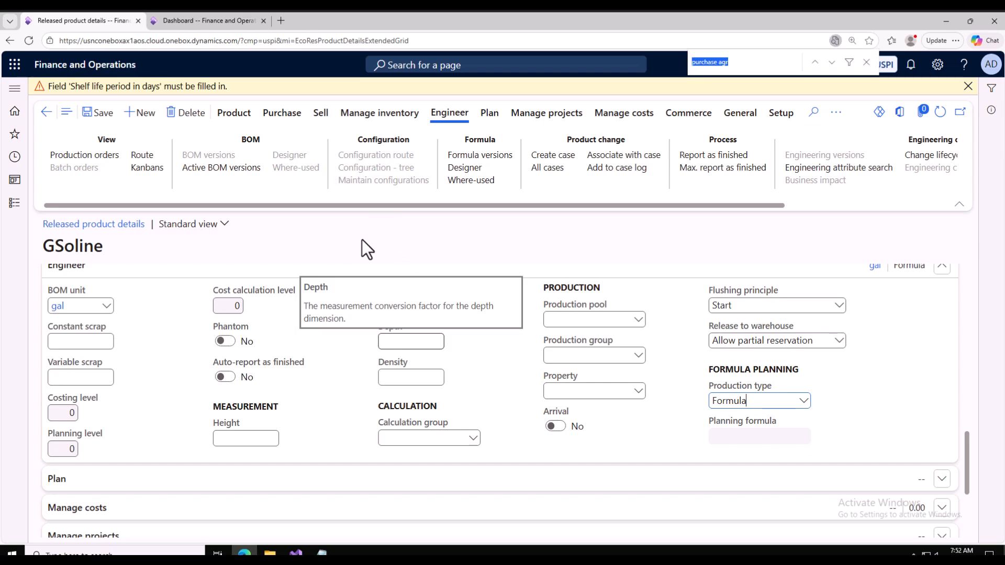
left_click_drag(739, 64, 620, 53)
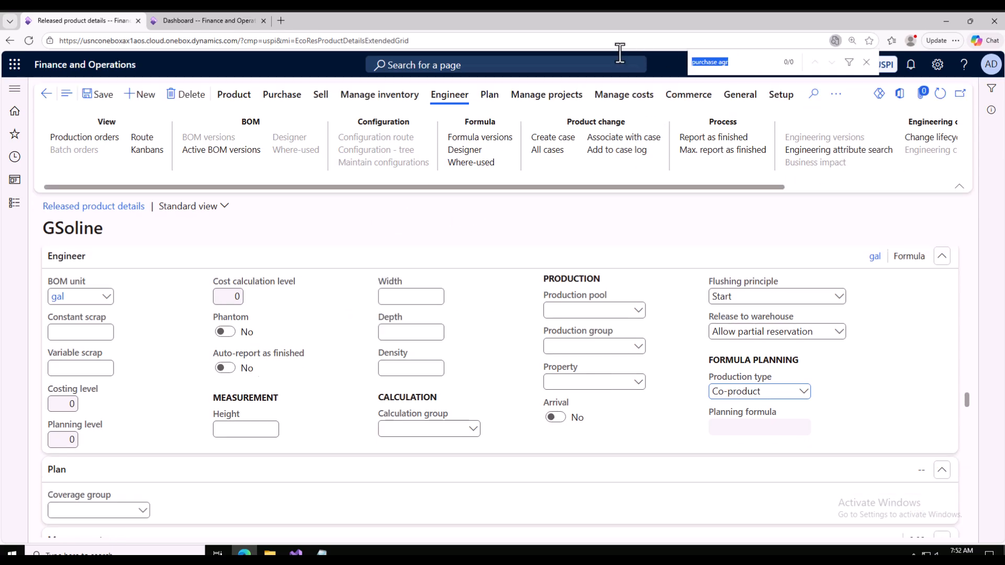
type("shelf pe")
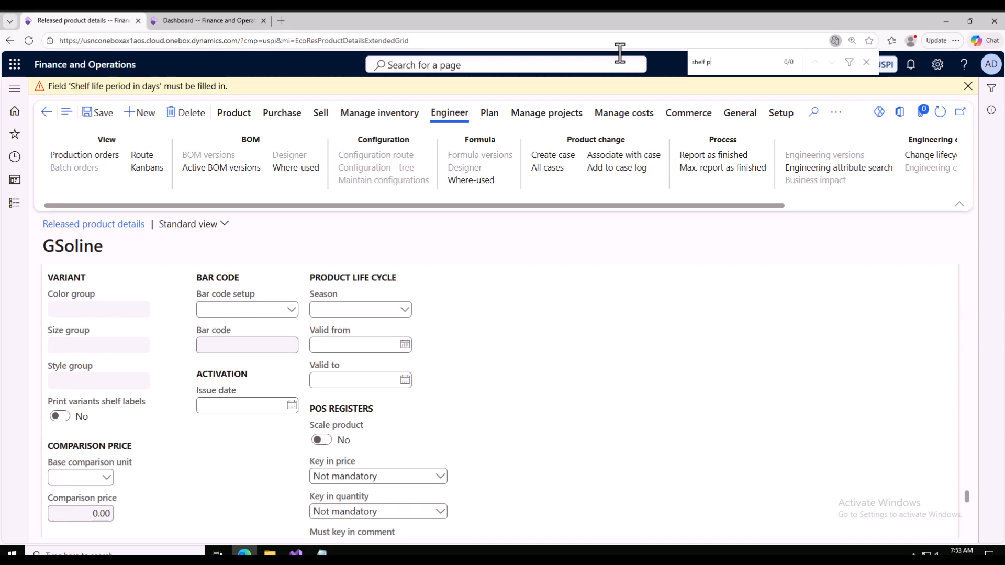
key("Return")
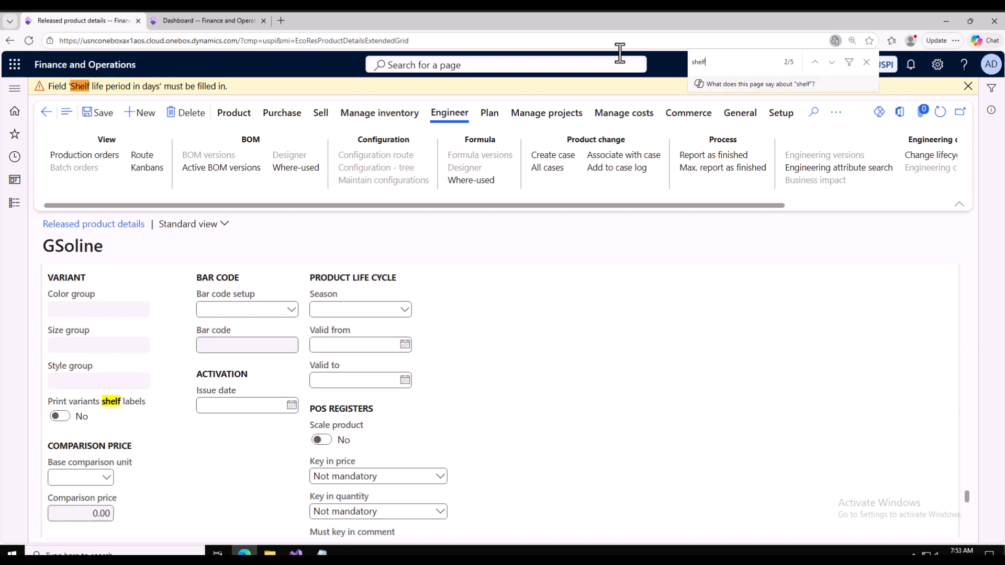
key("Return")
key("Return")
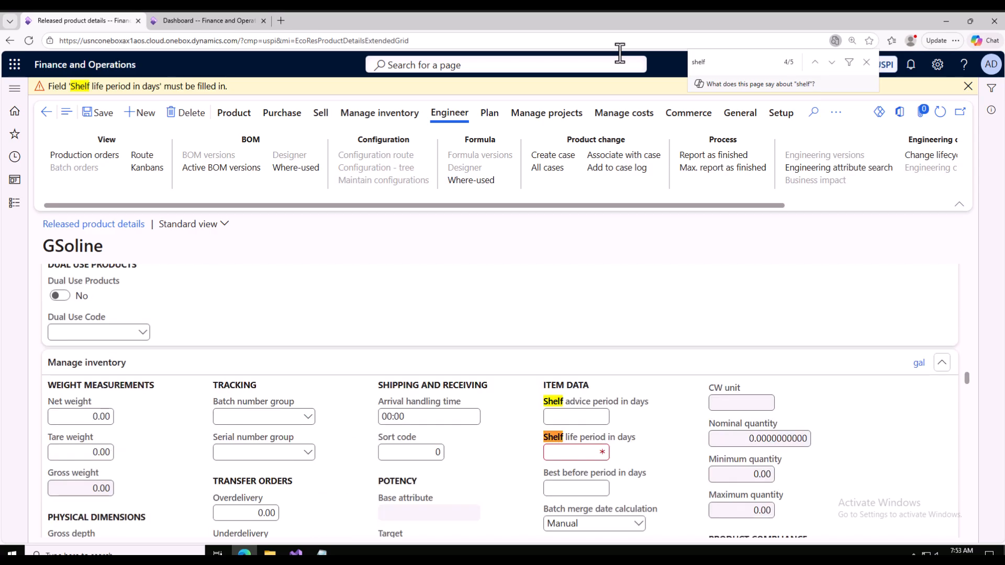
- Set GSoline's shelf life period to 365 days, dismiss the warning and save the product
left_click(569, 452)
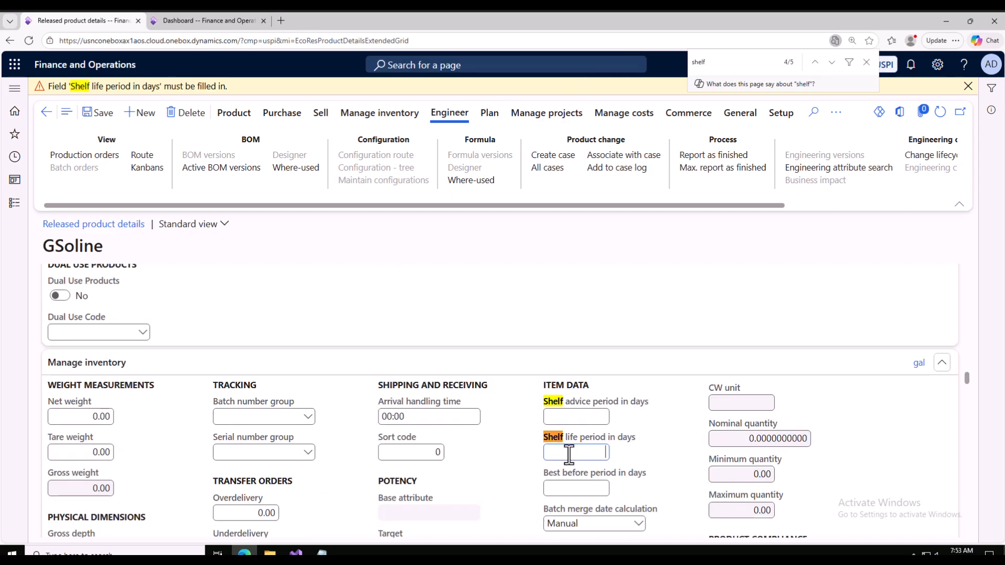
type("365")
left_click(96, 118)
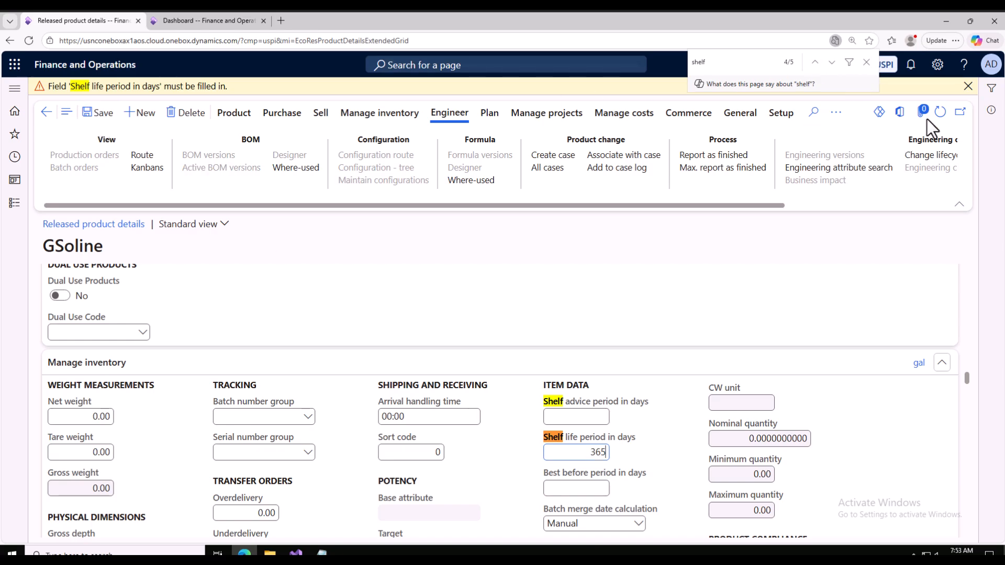
left_click(967, 86)
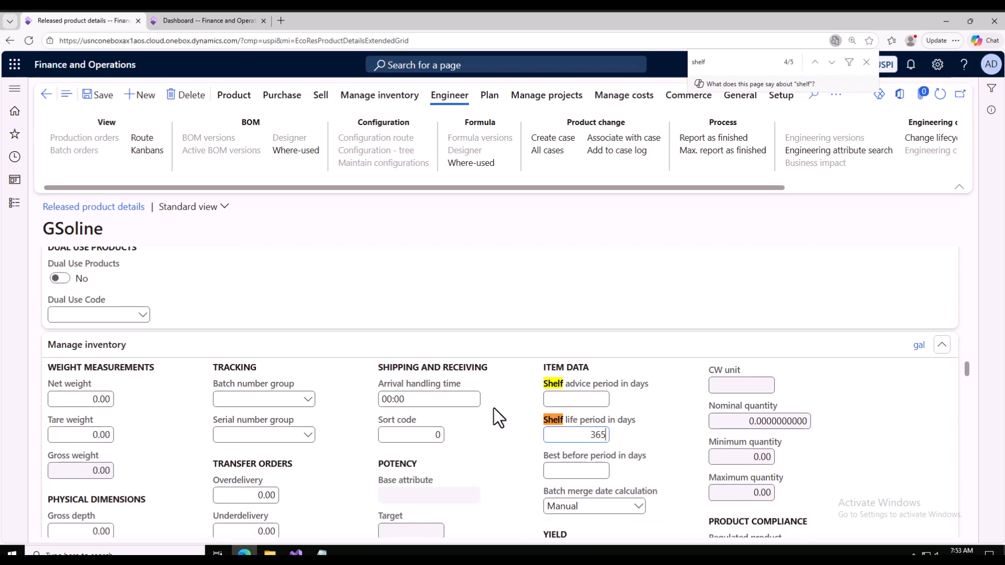
scroll(591, 450, "down", 1)
left_click(103, 96)
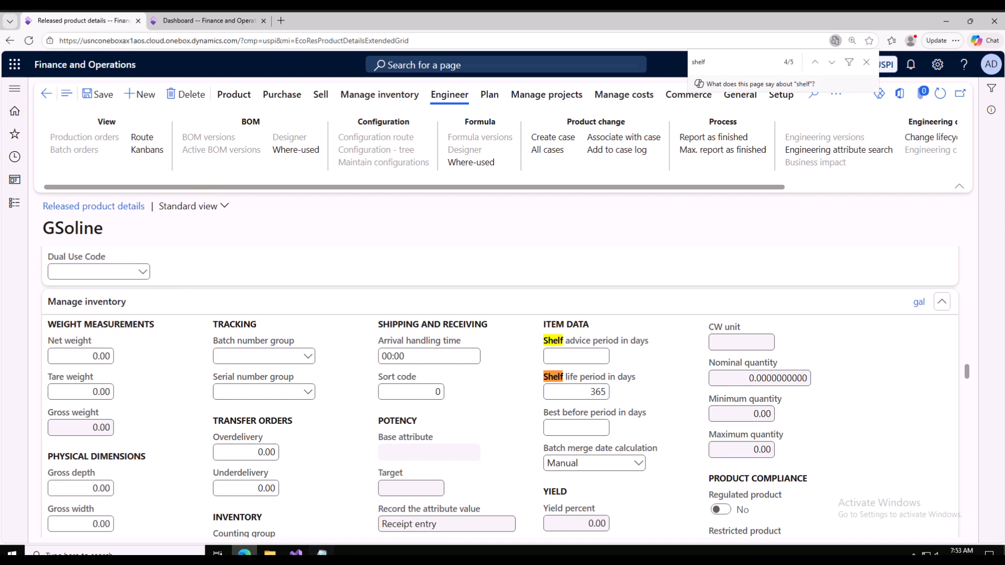
- Switch to the Notepad note and highlight the "= Gsoline (Formula)+" line
left_click(322, 552)
left_click_drag(671, 168, 211, 167)
scroll(422, 167, "up", 1)
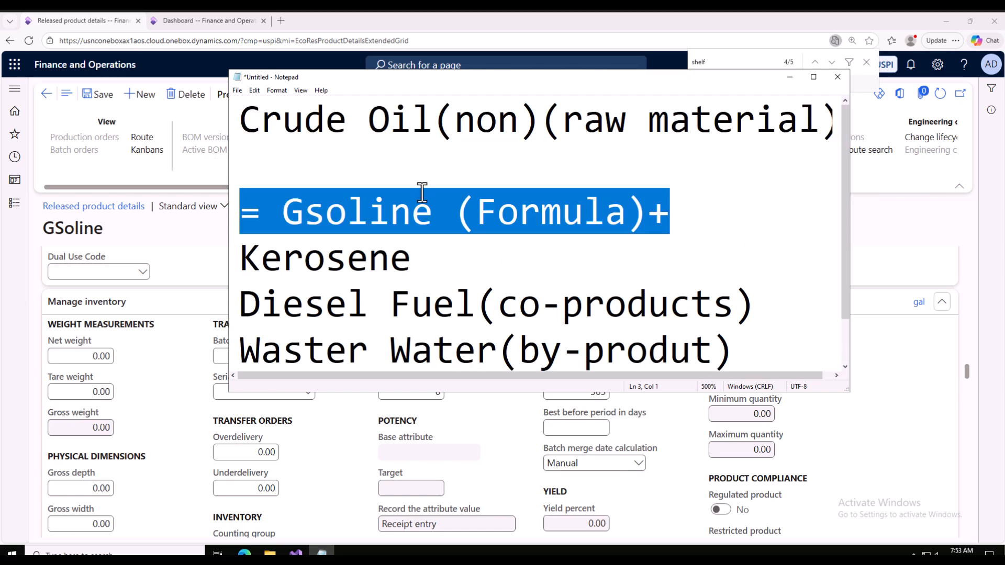
- Delete the "= Gsoline (Formula)+" line from the note
key("BackSpace")
key("BackSpace")
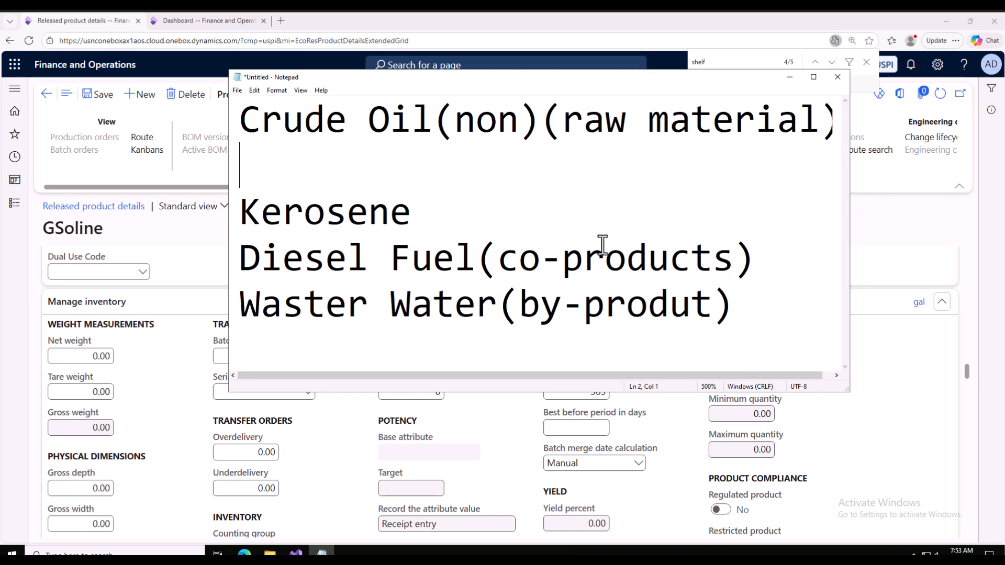
left_click_drag(753, 259, 393, 219)
left_click(301, 210)
left_click(287, 215)
- Switch back to Finance and Operations and start a new released product with product number Kerosene
left_click(196, 126)
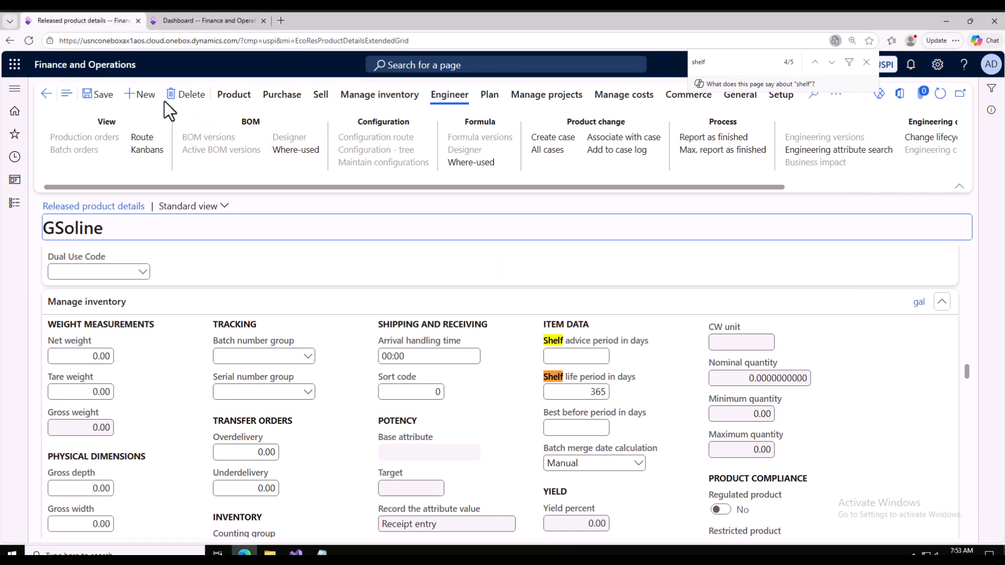
left_click(142, 96)
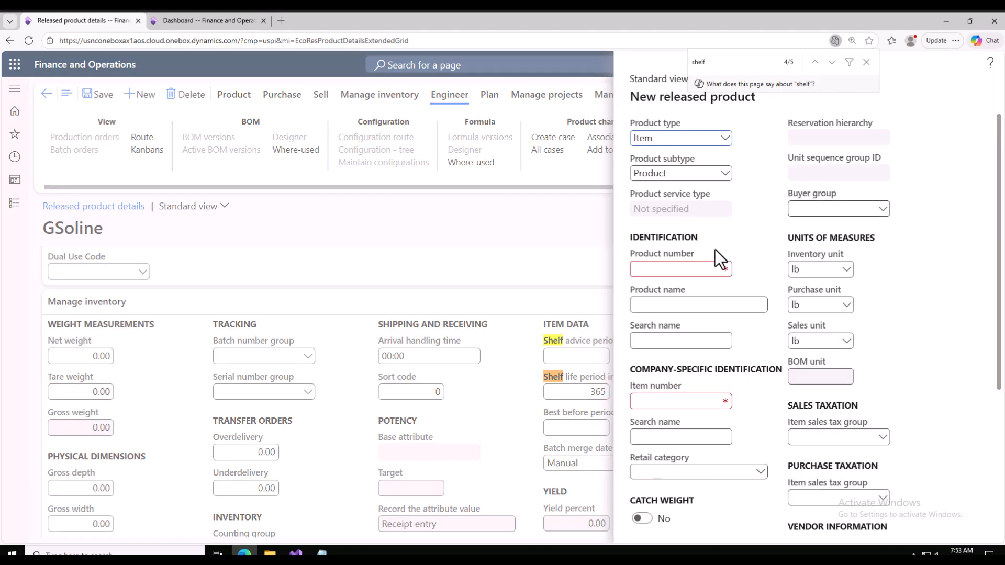
left_click(676, 268)
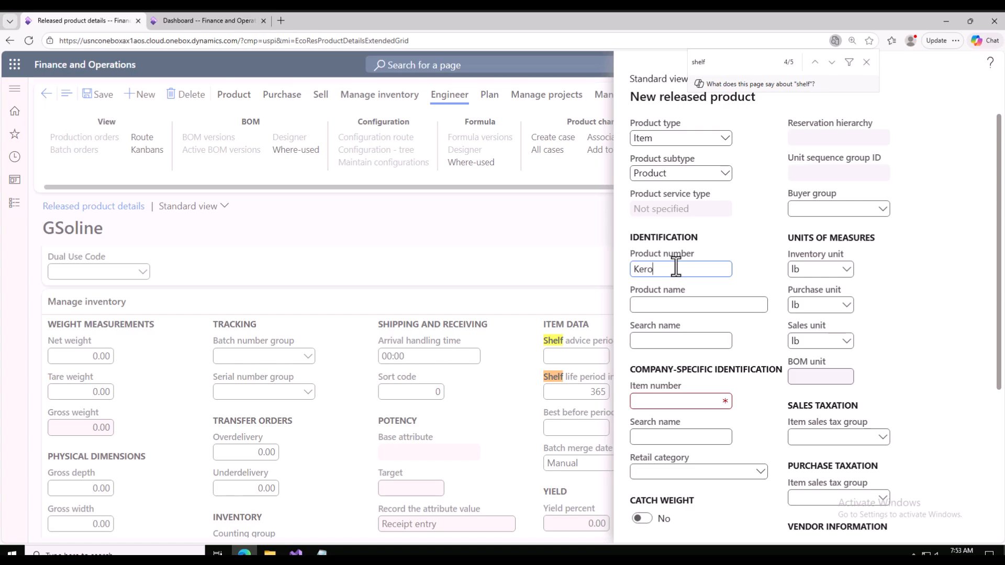
left_click(760, 426)
scroll(760, 426, "down", 5)
- Assign Kerosene the item model group PI FEFO, item group Cleaner, storage dimension group SiteWH and tracking dimension group Batch-CP
left_click(688, 360)
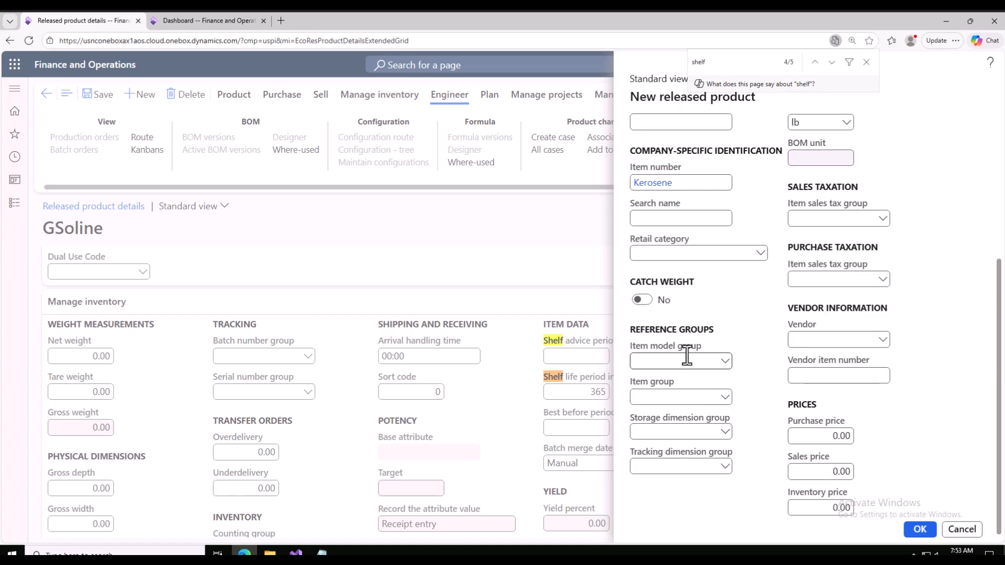
left_click(725, 361)
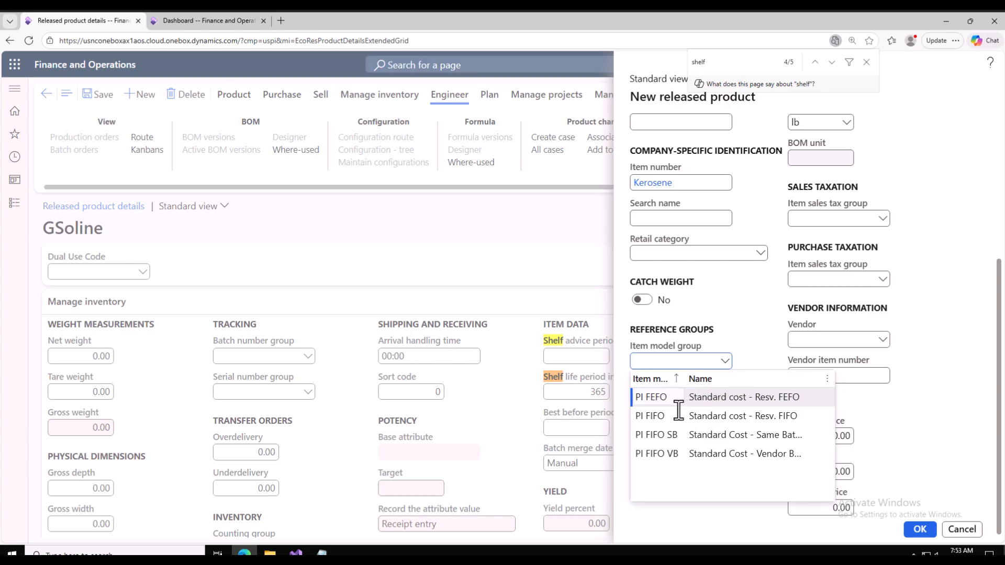
left_click(682, 397)
left_click(724, 397)
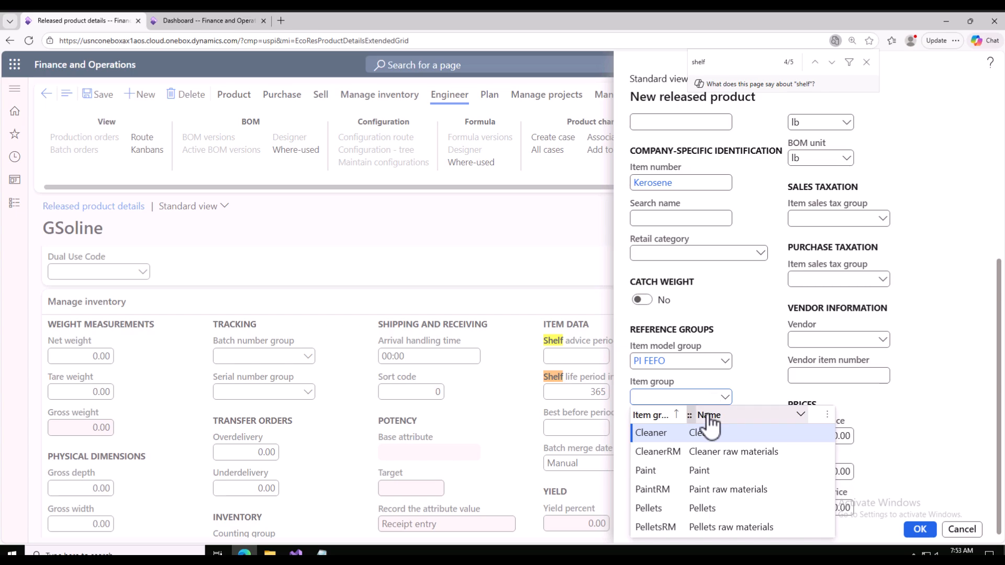
left_click(674, 433)
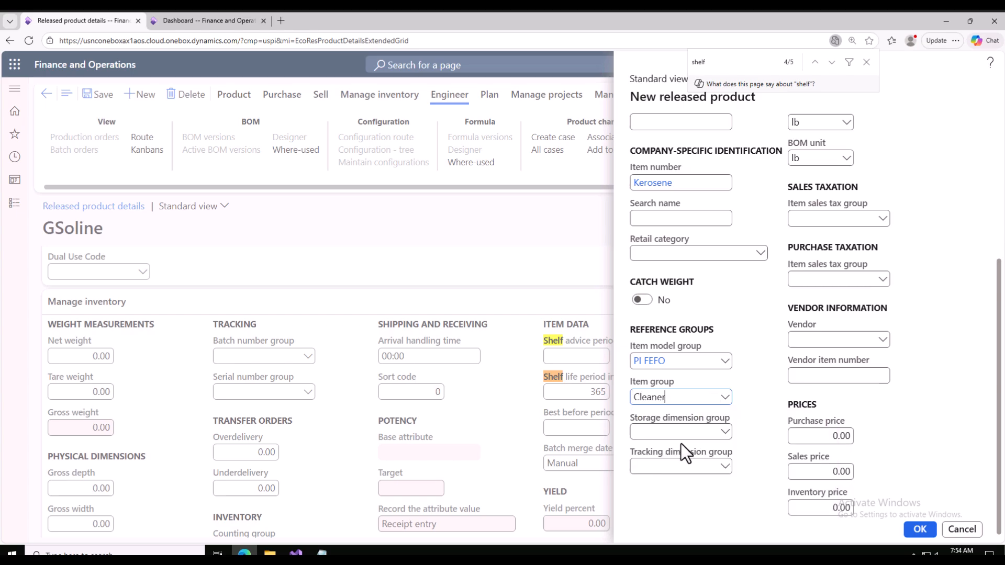
left_click(724, 432)
left_click(706, 339)
left_click(721, 466)
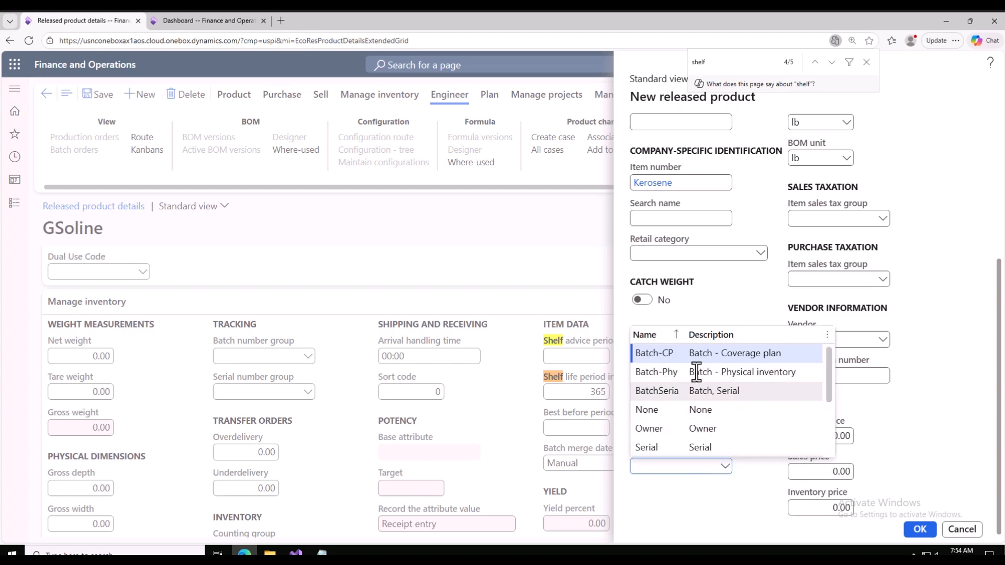
left_click(681, 358)
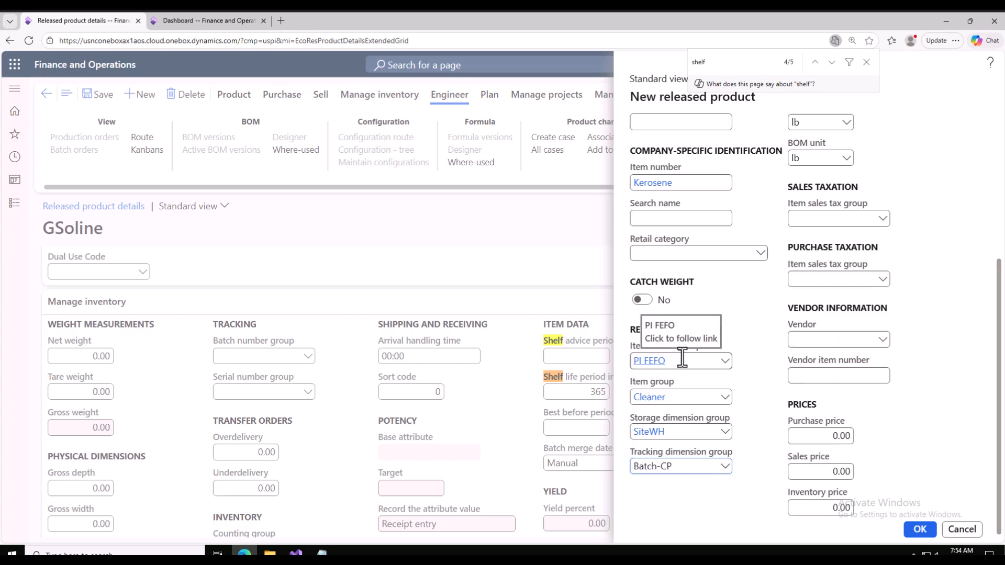
- Set Kerosene's inventory, purchase and sales units to gal
scroll(812, 172, "up", 5)
left_click(818, 269)
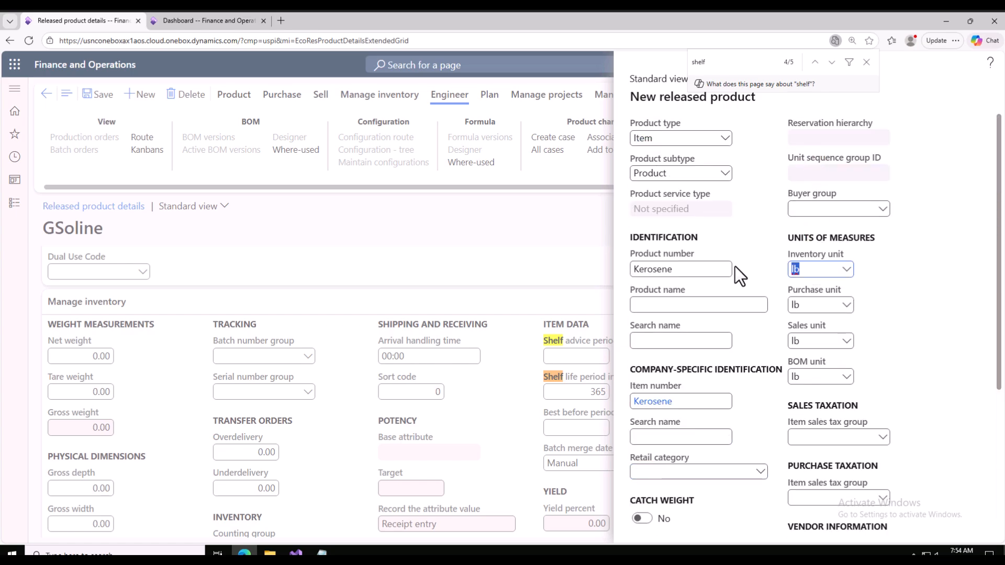
type("gal")
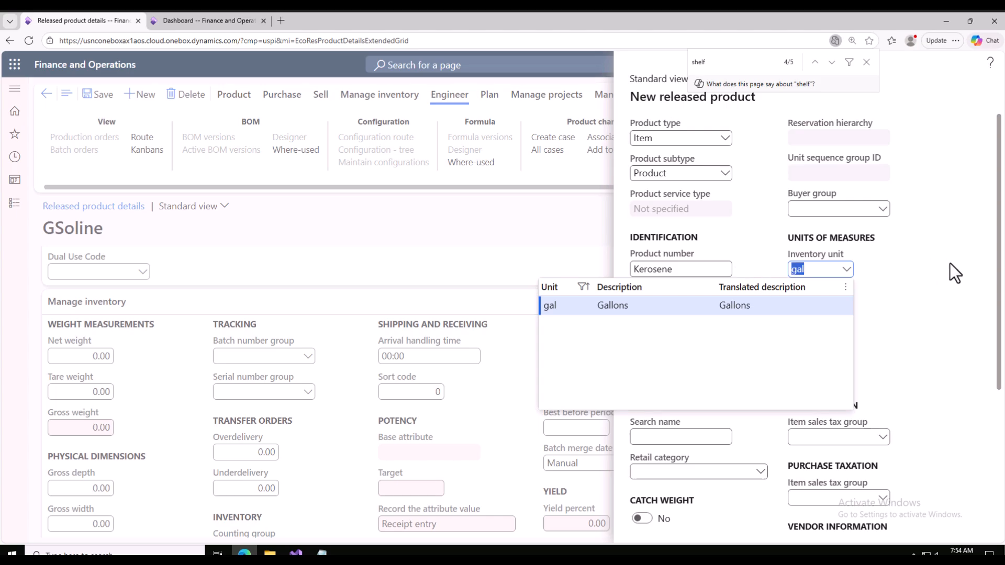
key("Tab")
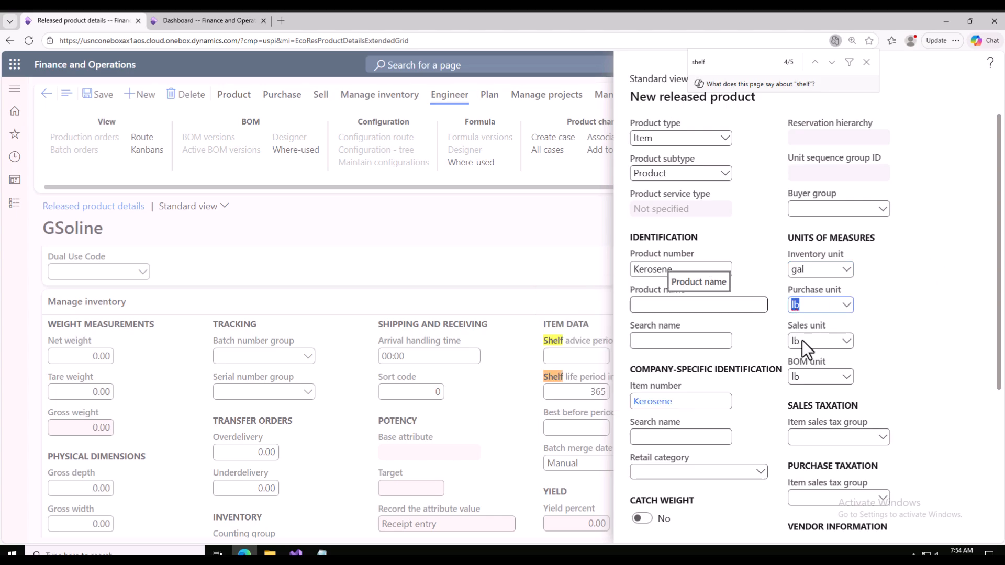
type("gal")
key("Tab")
type("gal")
key("Tab")
- Set the BOM unit to gal and create the Kerosene released product
left_click(815, 375)
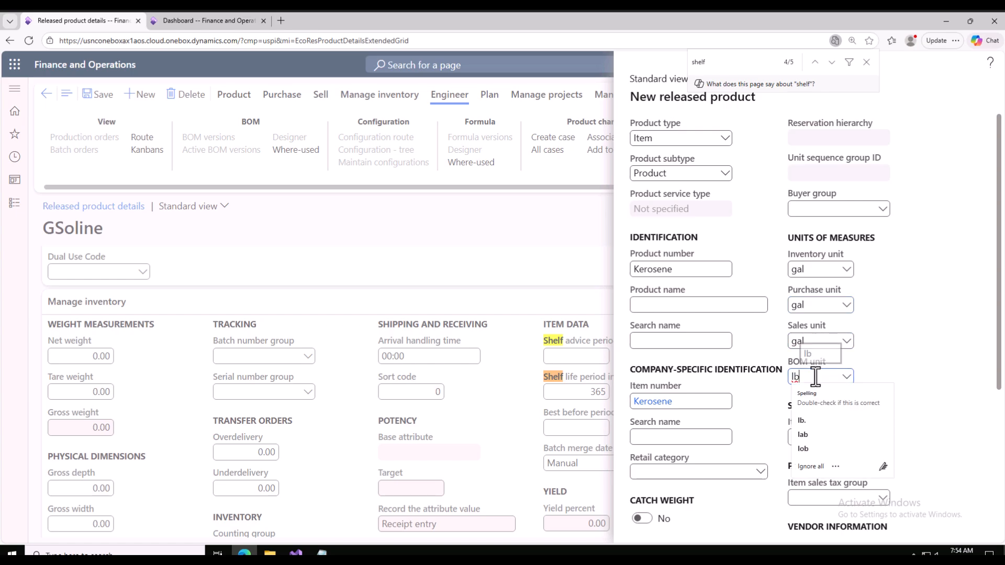
left_click(815, 376)
left_click(909, 392)
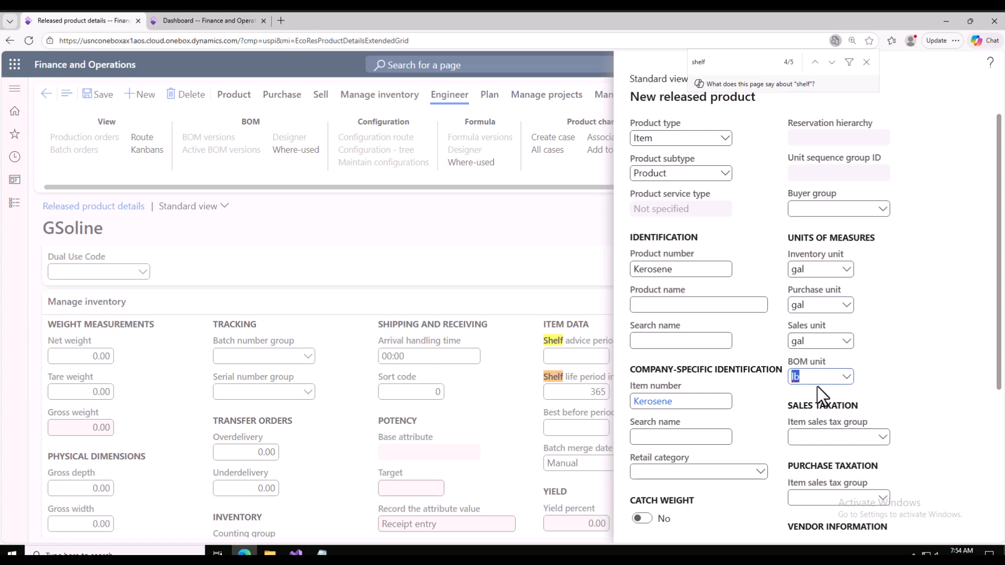
scroll(924, 383, "down", 4)
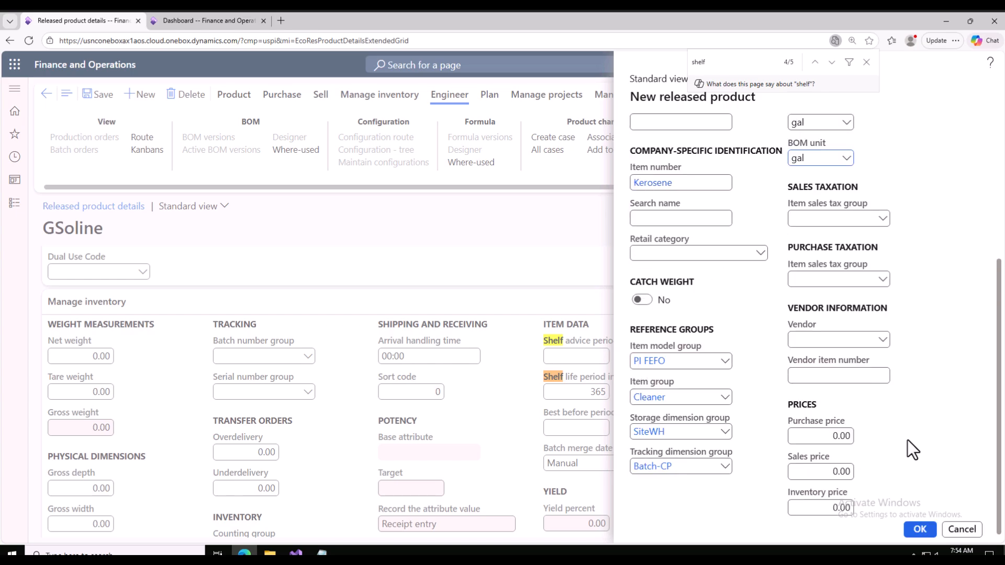
left_click(909, 527)
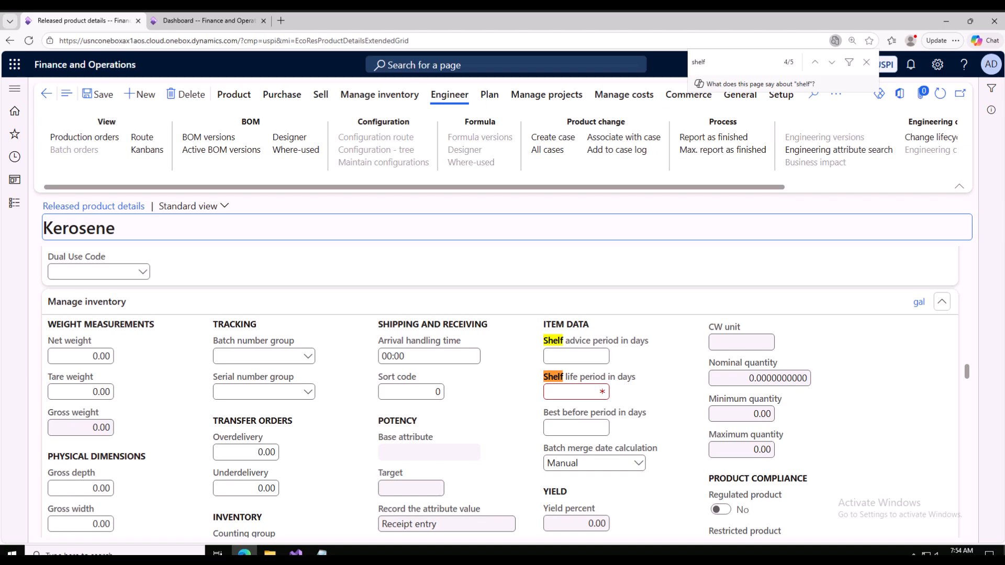
- Set Kerosene's shelf life period to 365 days
scroll(511, 334, "down", 4)
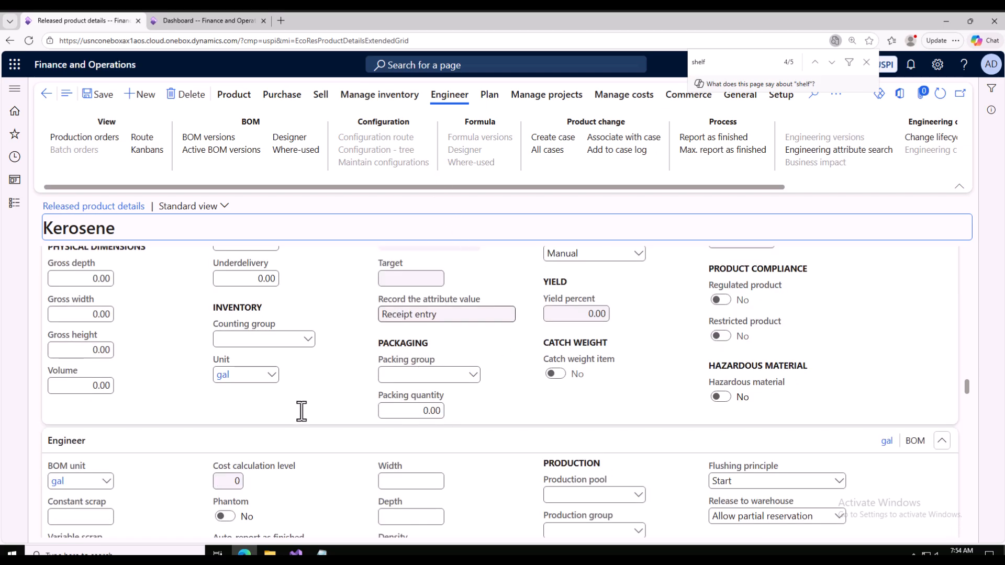
scroll(343, 454, "down", 2)
scroll(401, 448, "up", 4)
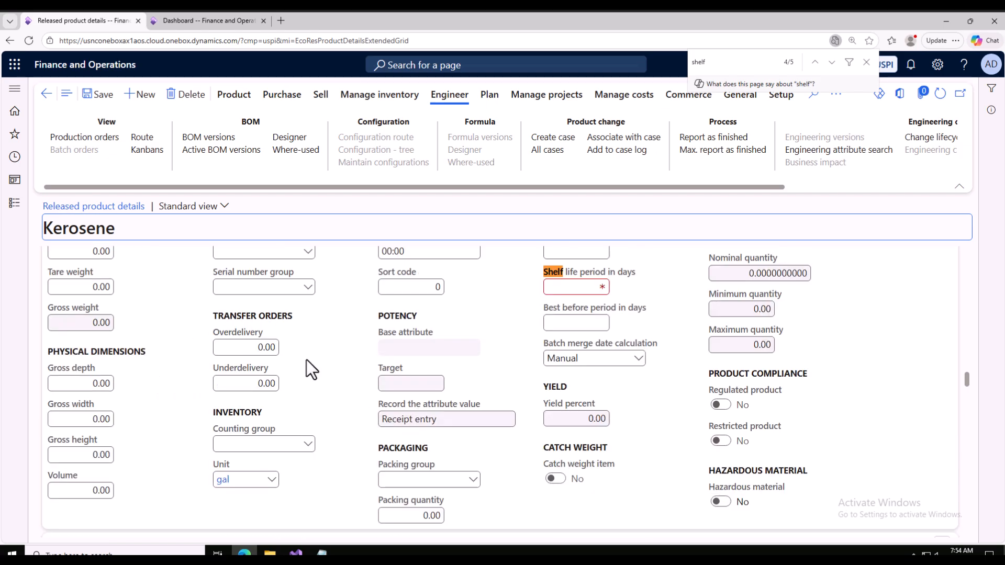
left_click(569, 289)
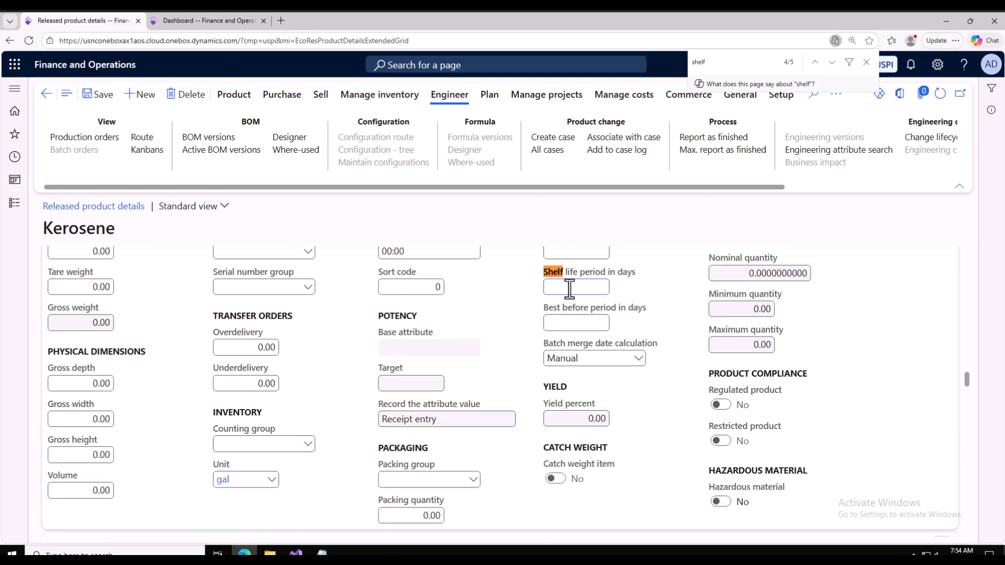
type("365")
- Change Kerosene's production type to Co-product in the formula planning settings and save the product
scroll(589, 337, "down", 2)
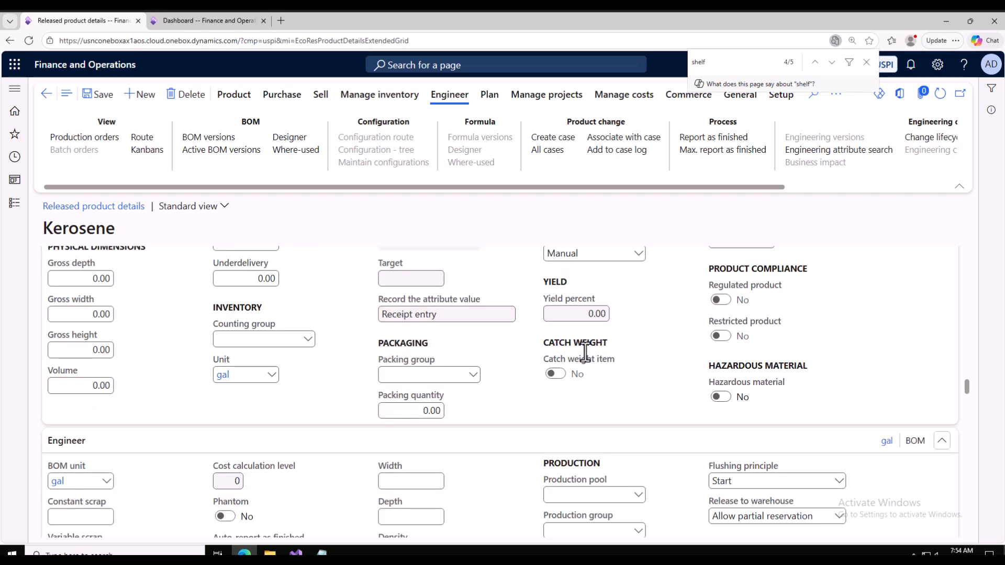
scroll(591, 366, "down", 2)
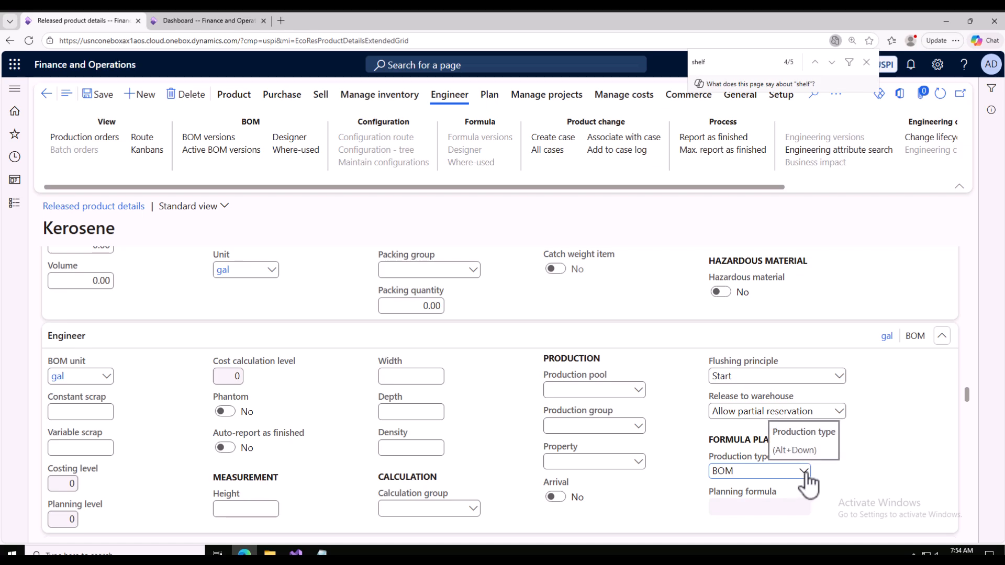
scroll(809, 484, "down", 1)
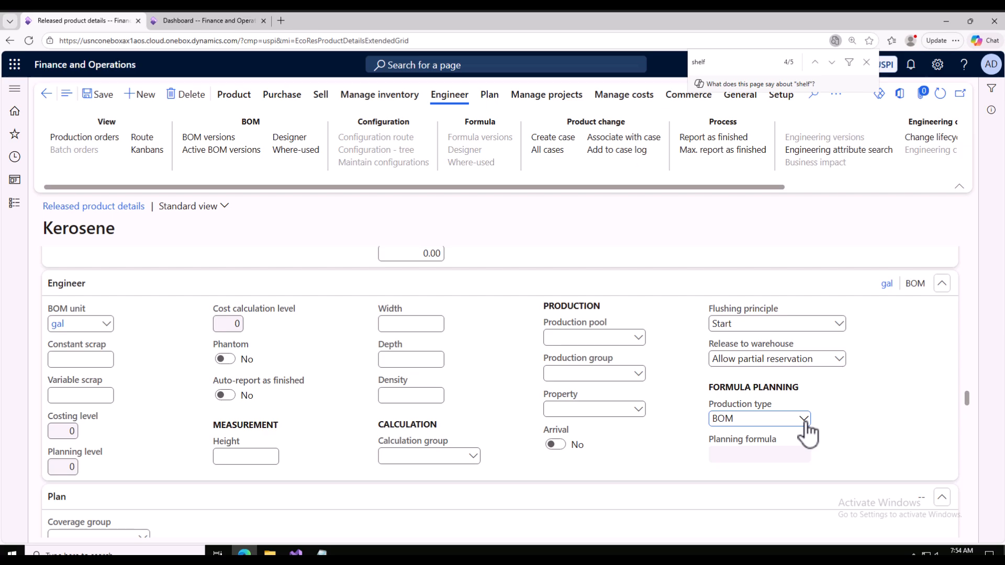
left_click(96, 94)
left_click_drag(747, 421, 671, 417)
key("BackSpace")
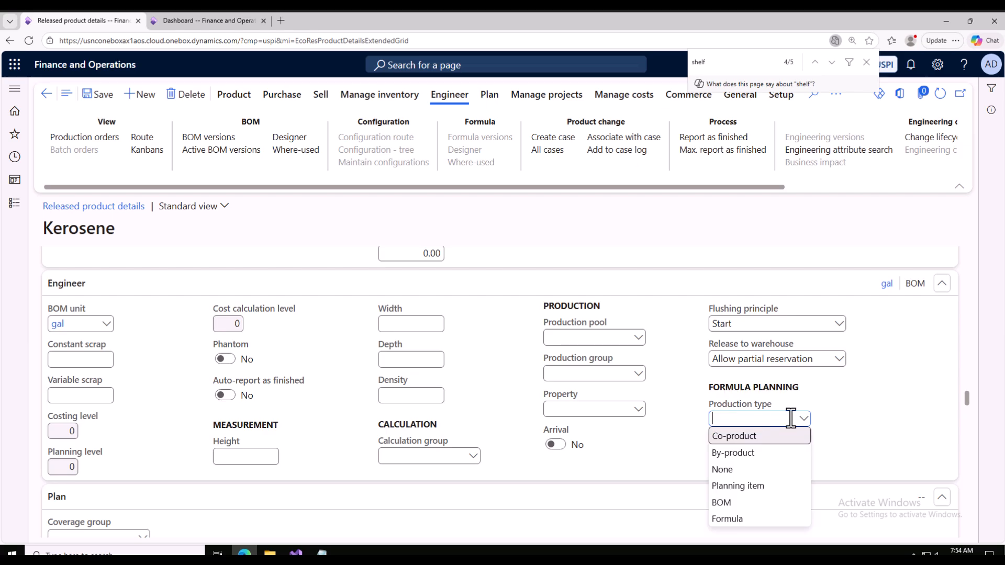
left_click(737, 438)
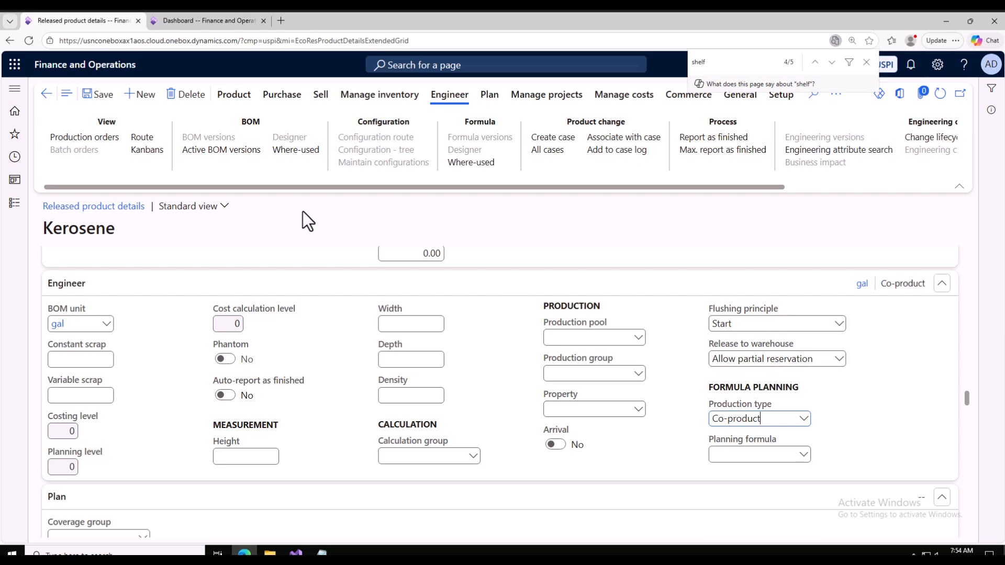
left_click(100, 95)
- Start another new released product, and cut the word Kerosene from the Notepad note
left_click(145, 99)
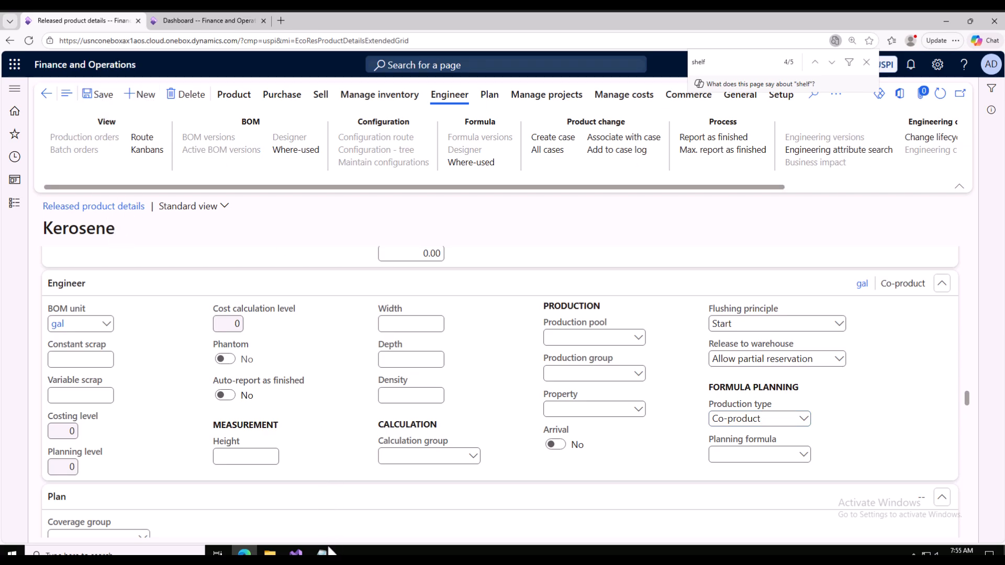
left_click(322, 554)
left_click_drag(265, 222, 230, 225)
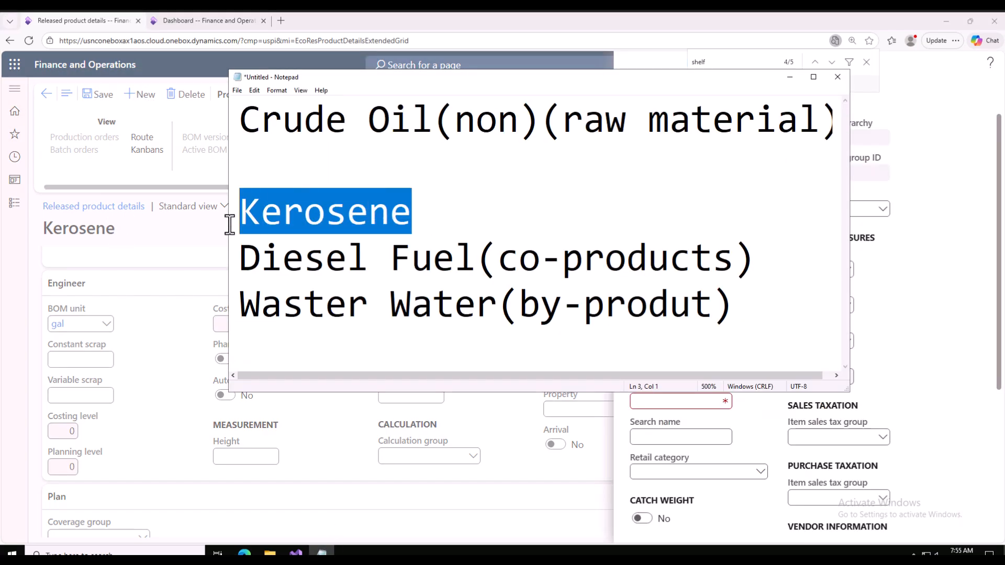
key("ctrl+x")
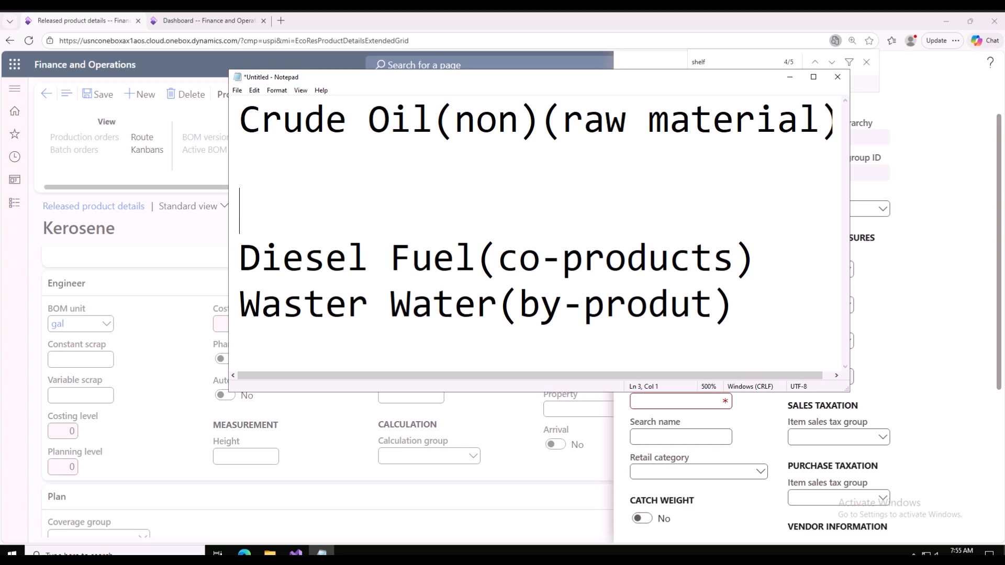
- Switch back to Finance and Operations and enter Disel Fuel as the new product's number
left_click(183, 260)
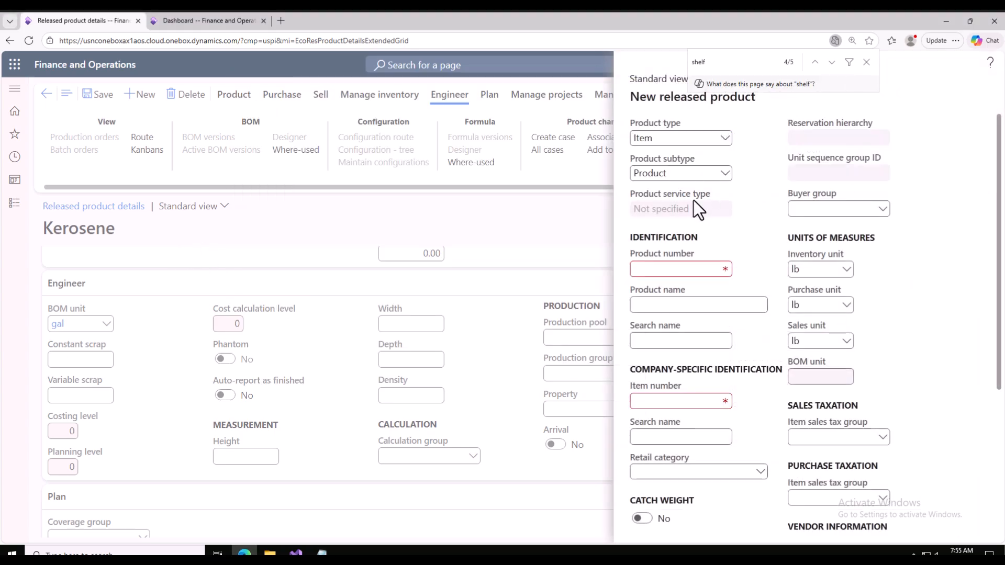
left_click(670, 268)
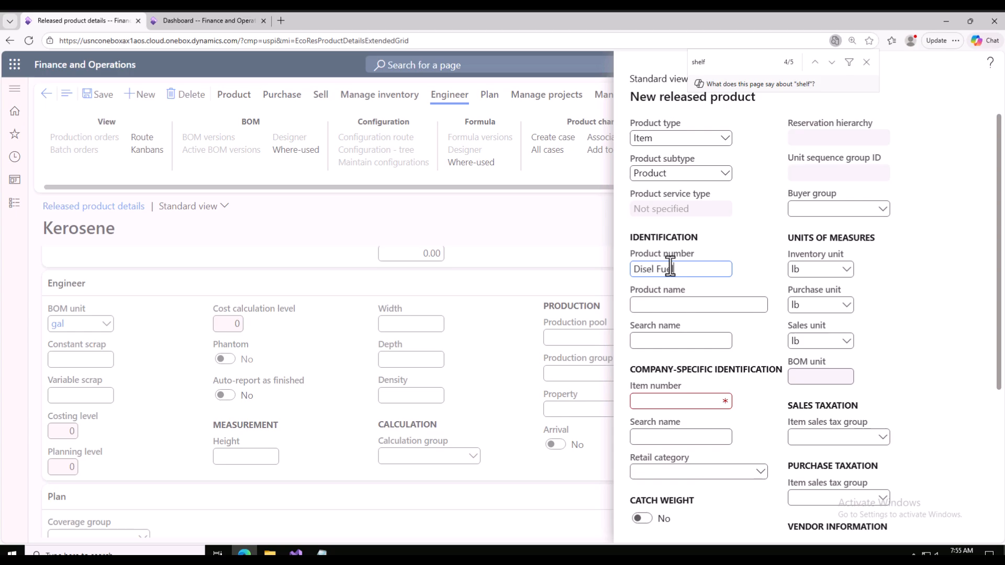
scroll(671, 268, "down", 4)
left_click(734, 298)
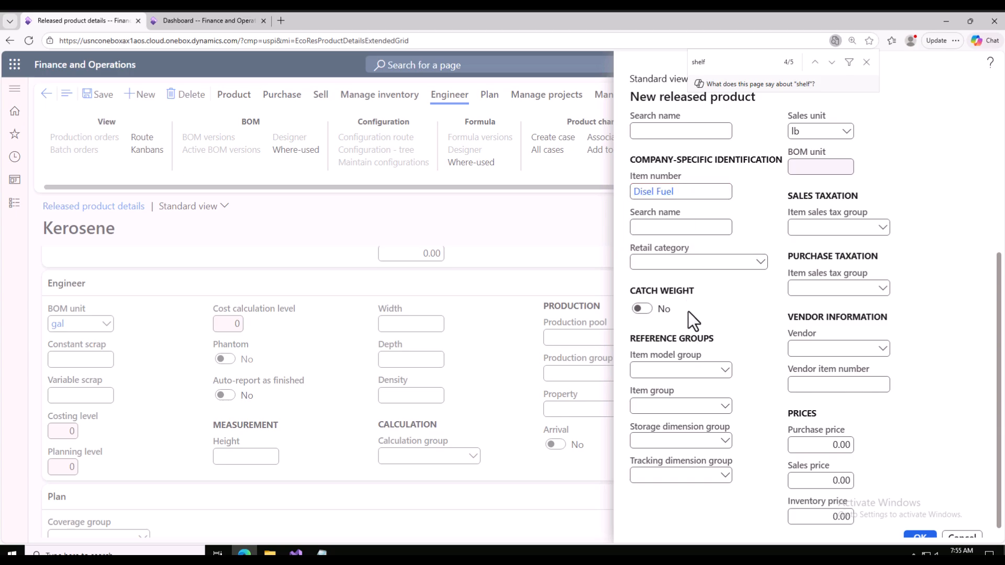
scroll(688, 309, "down", 1)
- Assign item model group PI FEFO and item group Cleaner to the new Disel Fuel product
left_click(698, 361)
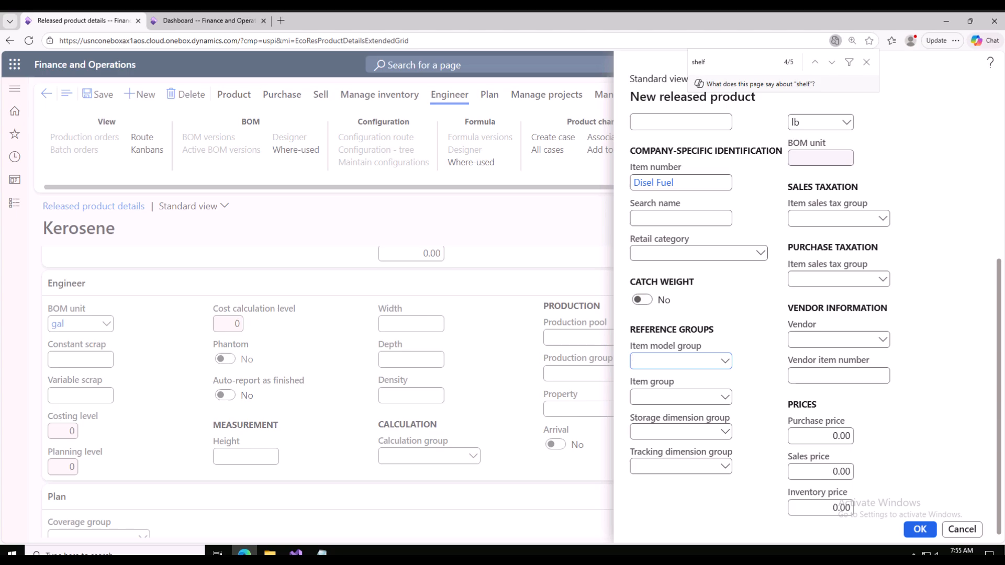
left_click(723, 361)
left_click(657, 398)
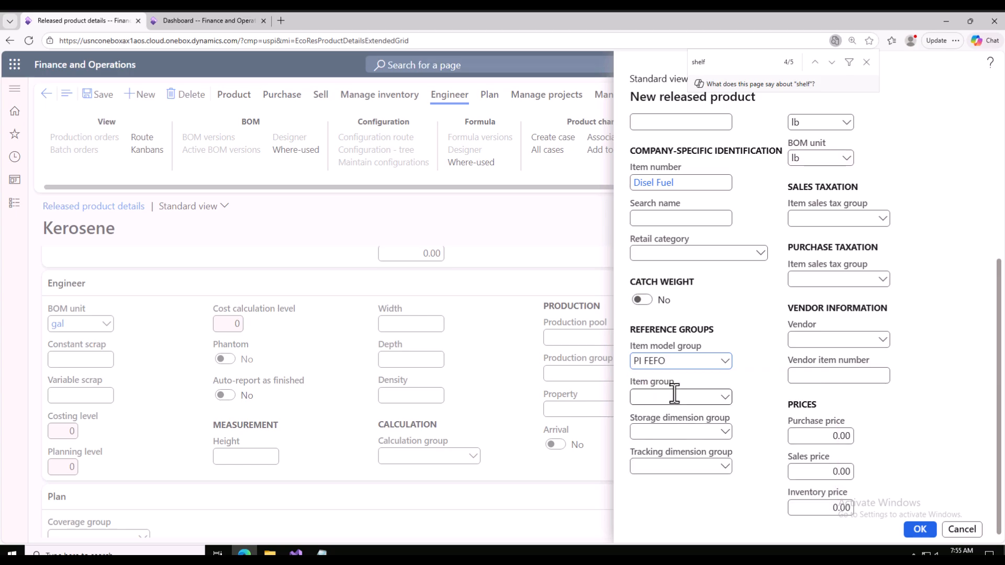
left_click(716, 398)
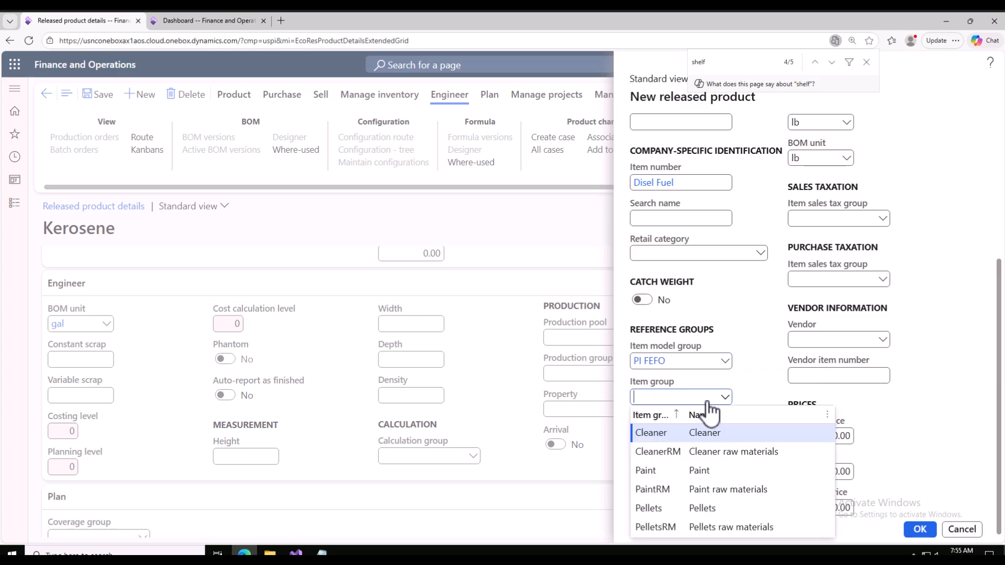
left_click(686, 433)
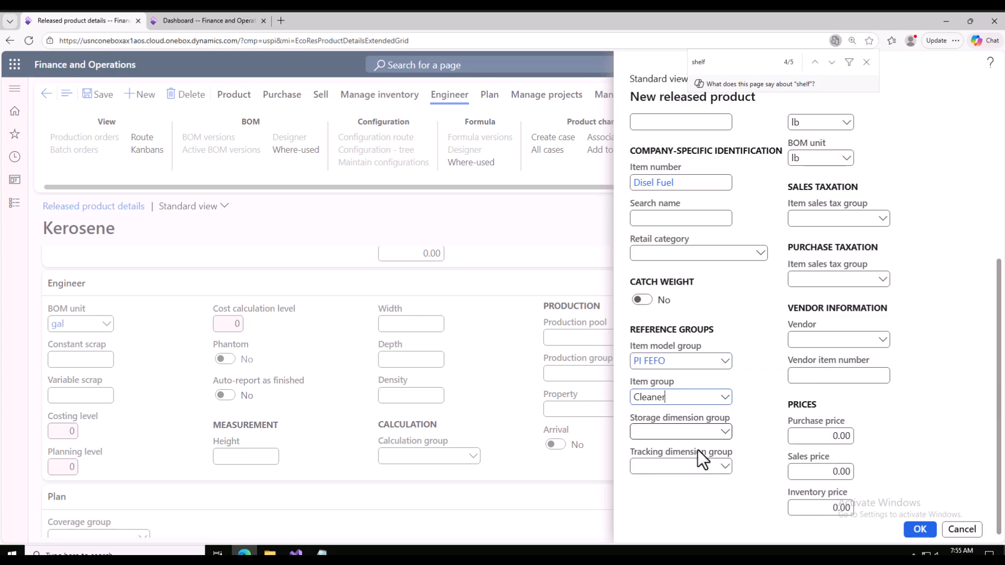
- Set Disel Fuel's storage dimension group to SiteWH and its tracking dimension group to None
left_click(725, 433)
left_click(717, 346)
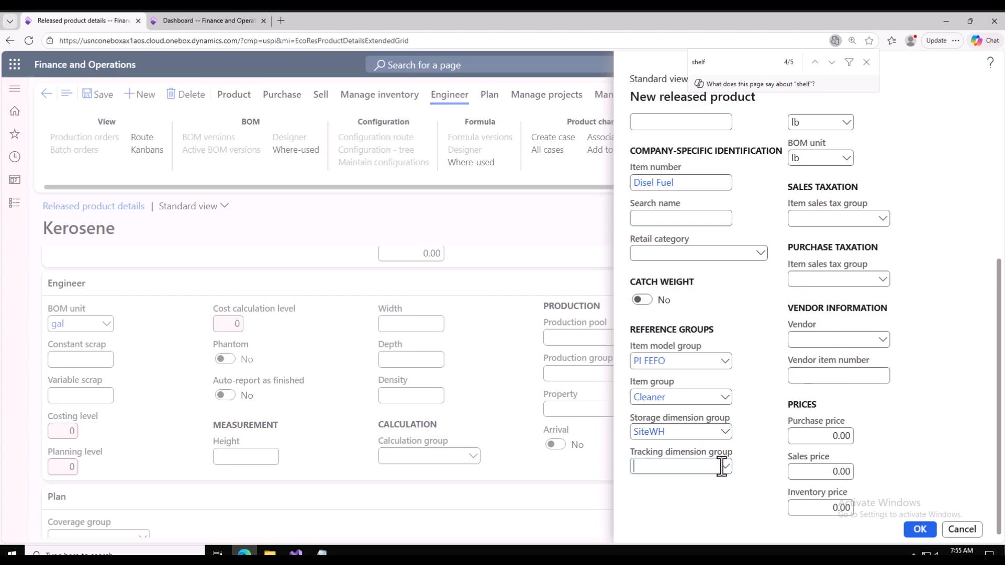
left_click(725, 467)
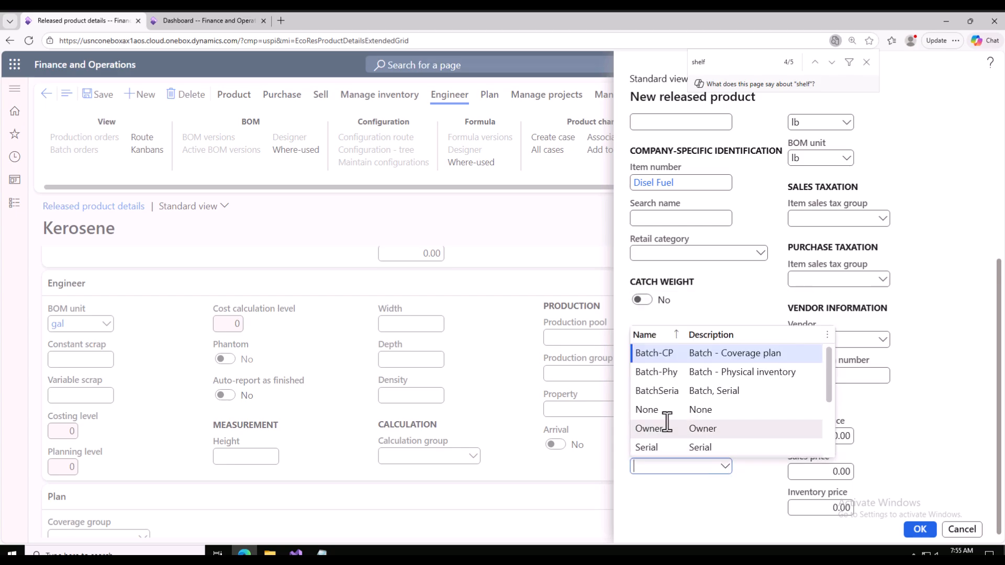
left_click(662, 410)
- Change Disel Fuel's inventory unit to gal and copy that unit text for reuse
scroll(814, 172, "up", 3)
left_click(812, 209)
type("gal")
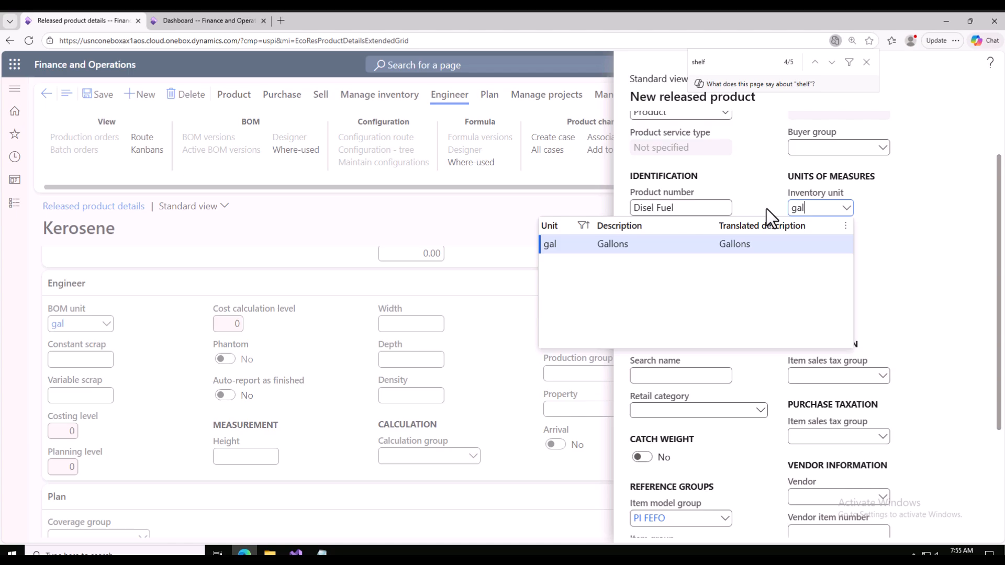
key("ctrl+a")
left_click(902, 252)
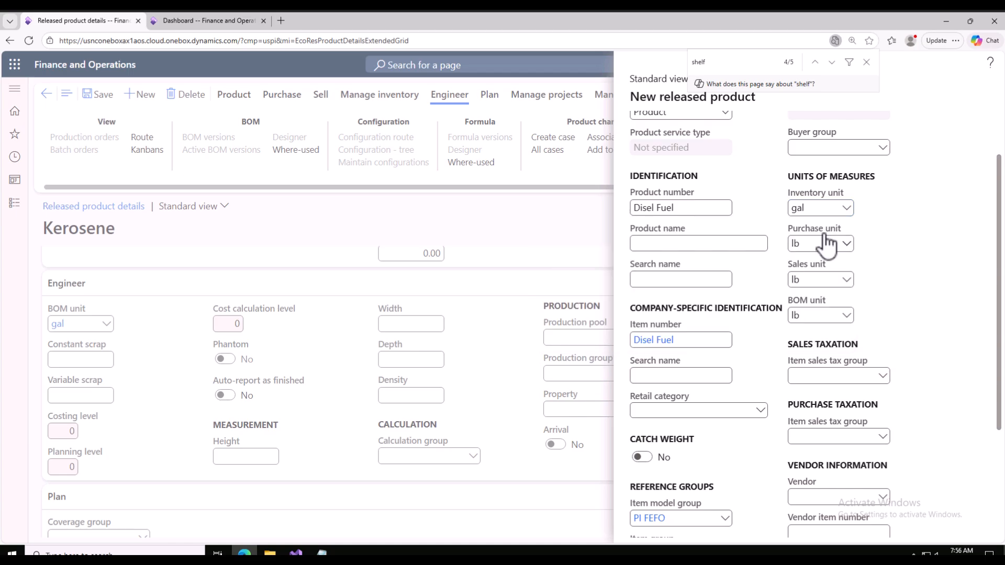
- Set Disel Fuel's purchase, sales and BOM units to gal as well, and create the released product
left_click(807, 241)
key("ctrl+a")
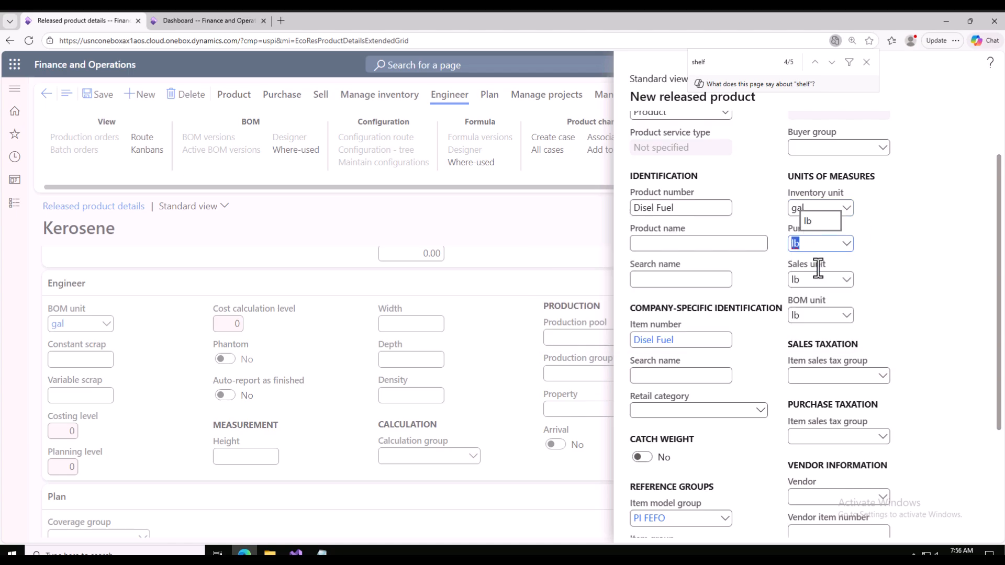
key("ctrl+v")
key("Tab")
key("ctrl+v")
left_click(821, 315)
key("ctrl+a")
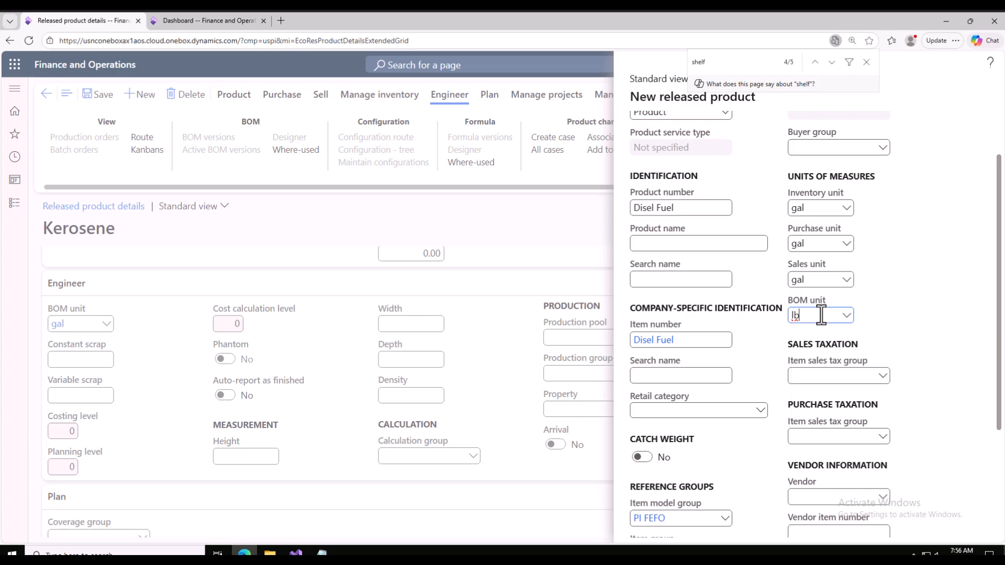
key("ctrl+v")
scroll(924, 331, "down", 3)
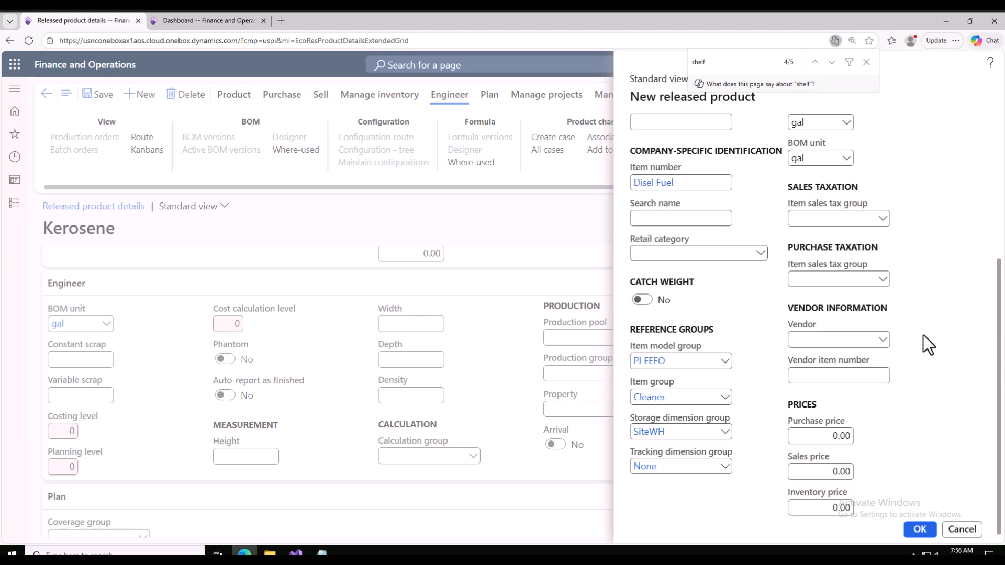
left_click(913, 523)
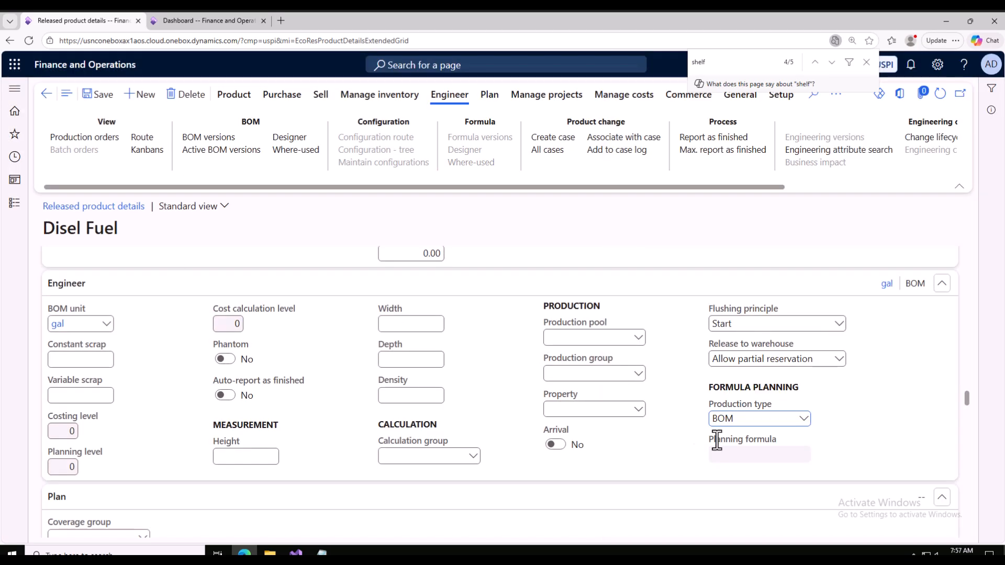
- Change Disel Fuel's production type to Co-product in the formula planning settings and save the product
left_click(802, 418)
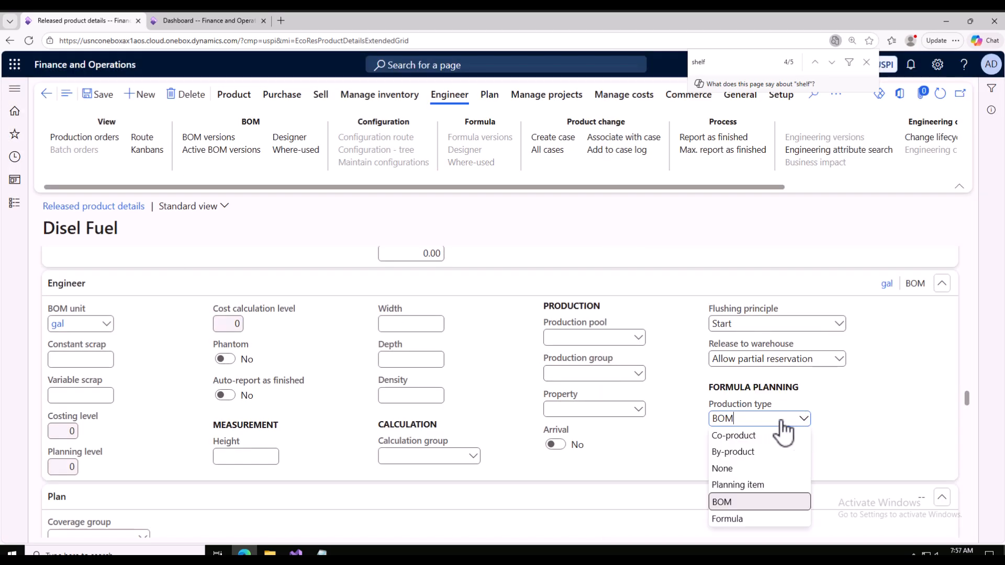
left_click(737, 435)
left_click(103, 92)
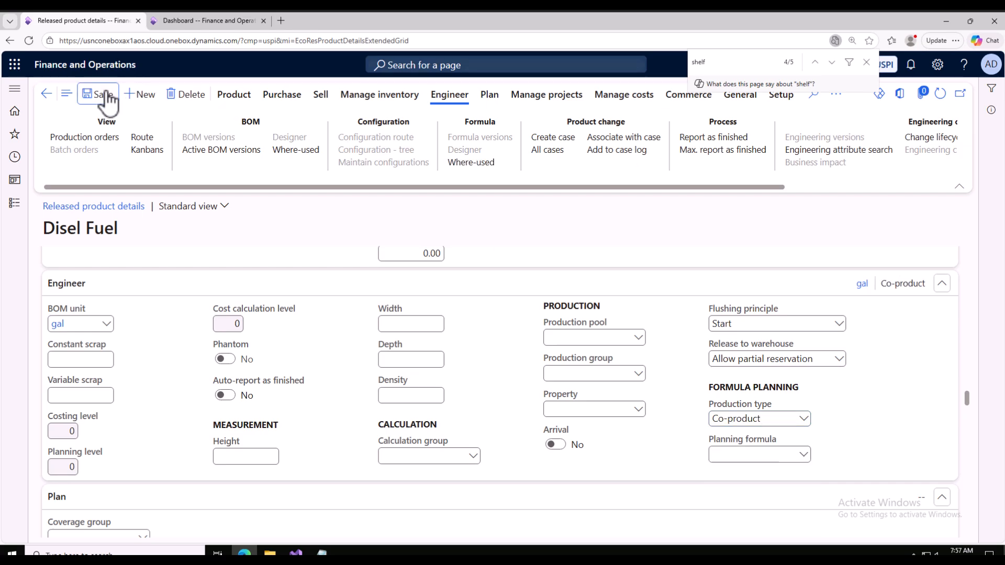
- Review Disel Fuel's product details, from the inventory and shelf life fields through the planning, cost and financial dimension sections
scroll(756, 402, "down", 5)
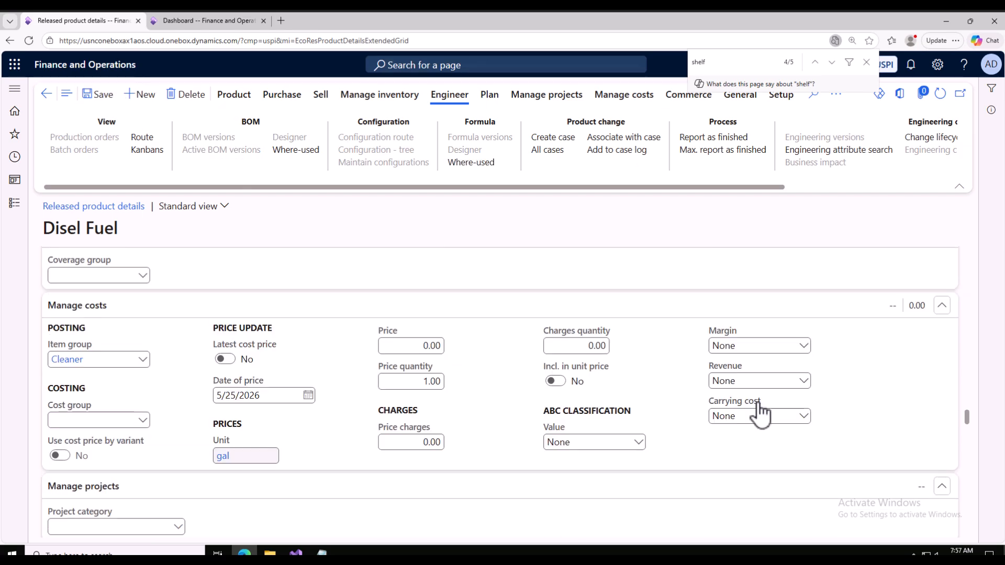
scroll(757, 404, "up", 4)
scroll(659, 372, "up", 3)
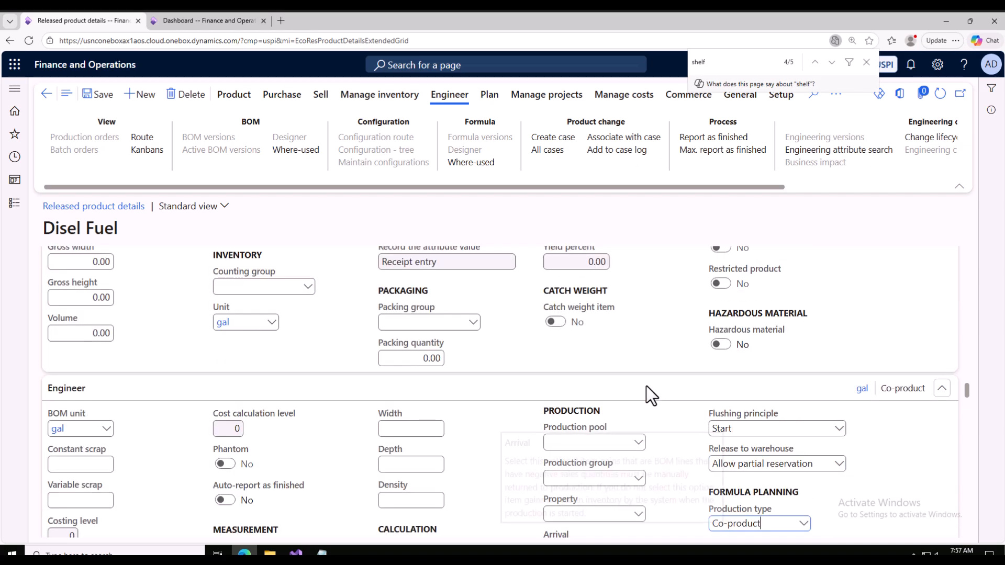
scroll(627, 405, "up", 6)
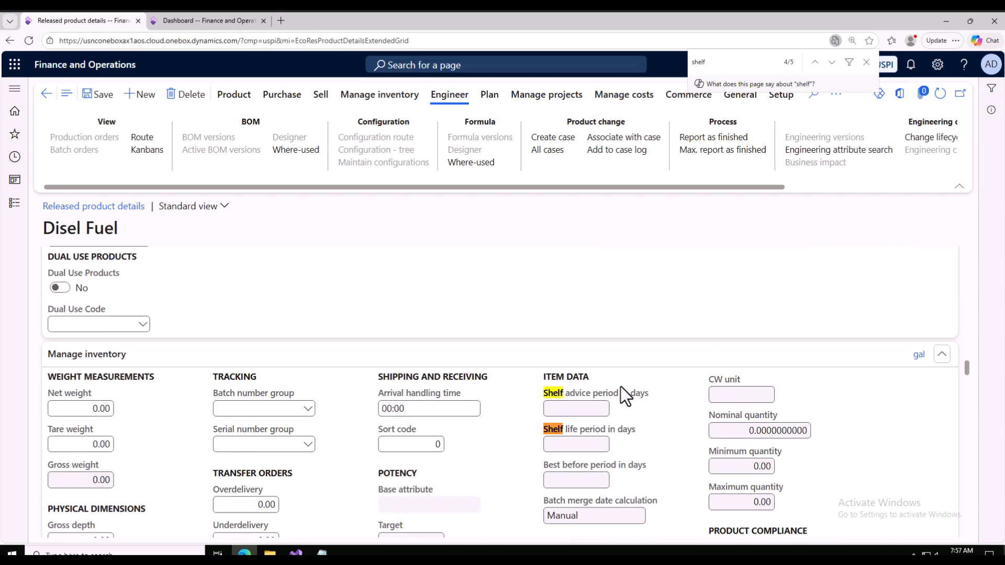
scroll(620, 385, "down", 4)
scroll(620, 386, "up", 10)
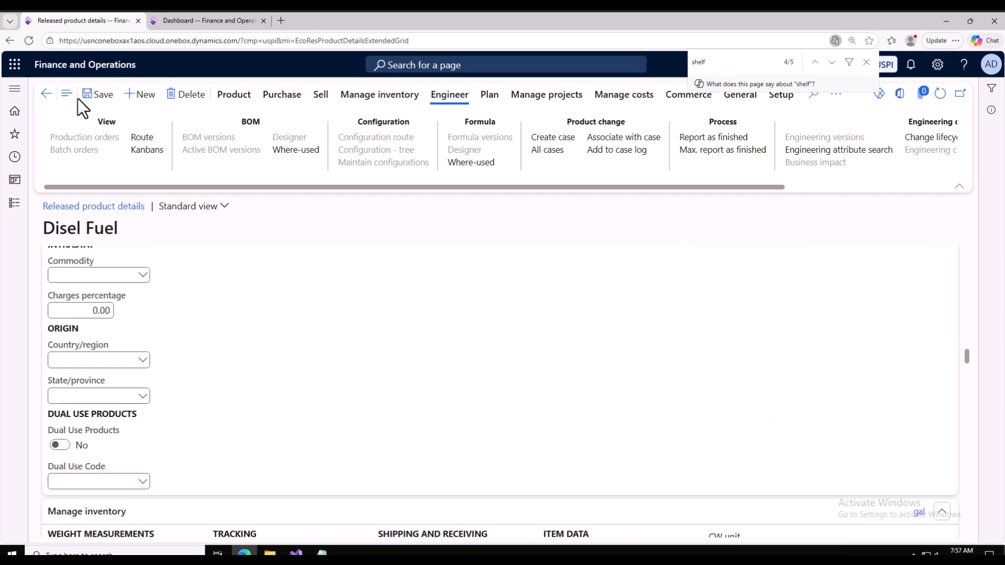
scroll(235, 370, "down", 12)
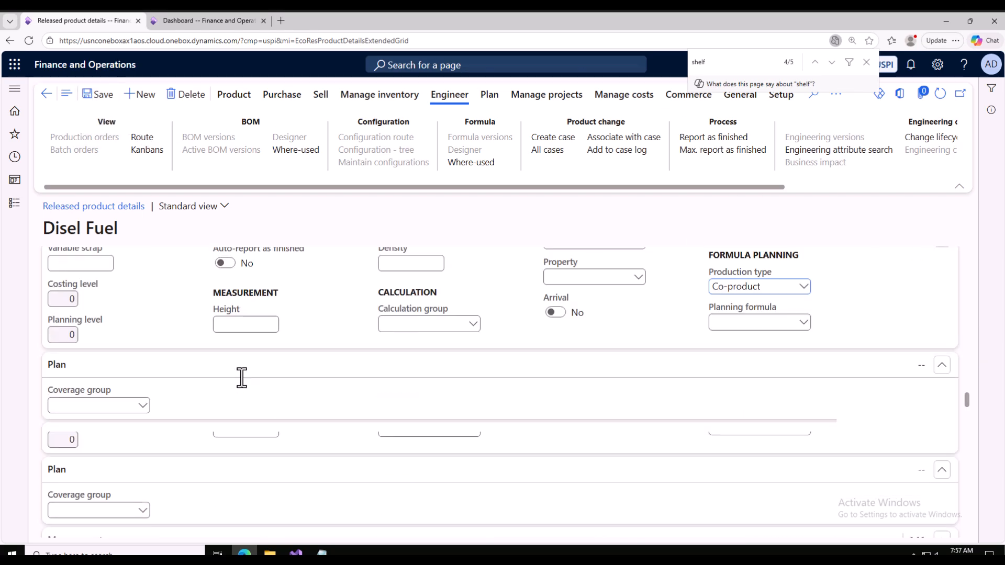
scroll(335, 398, "down", 5)
scroll(495, 392, "up", 11)
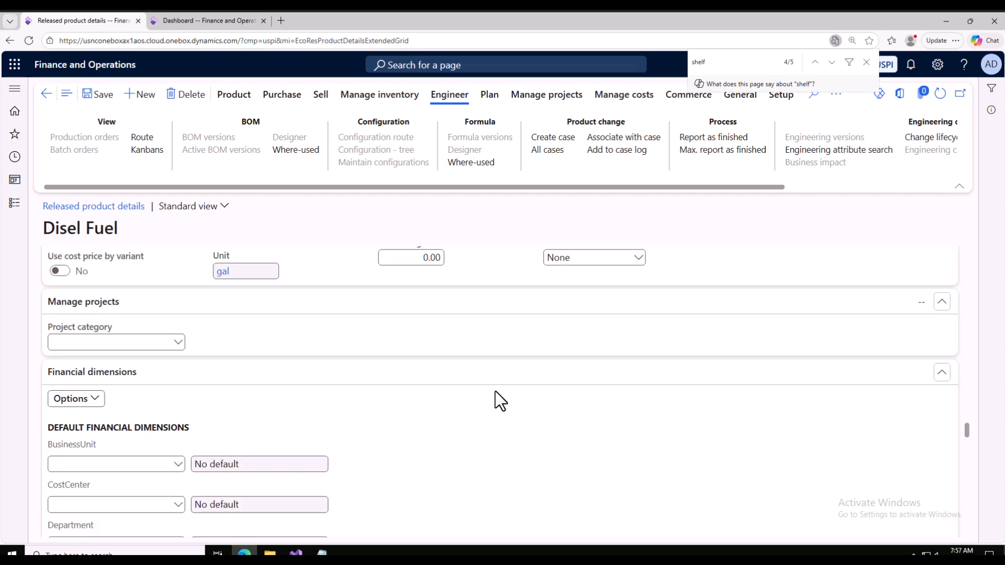
- Return to the released products list, and delete the text Diesel Fuel(co-products) from the Notepad note
left_click(46, 94)
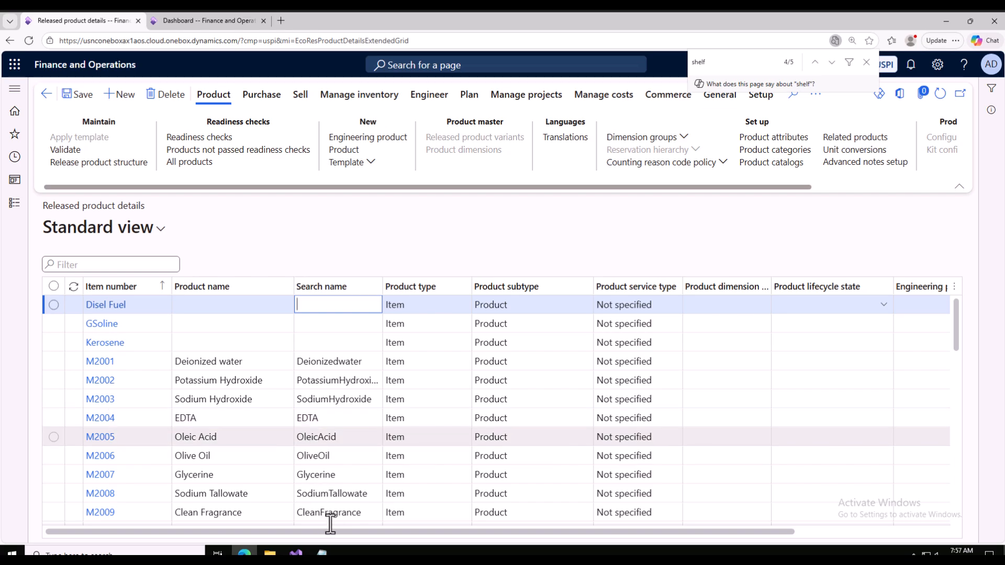
left_click(323, 552)
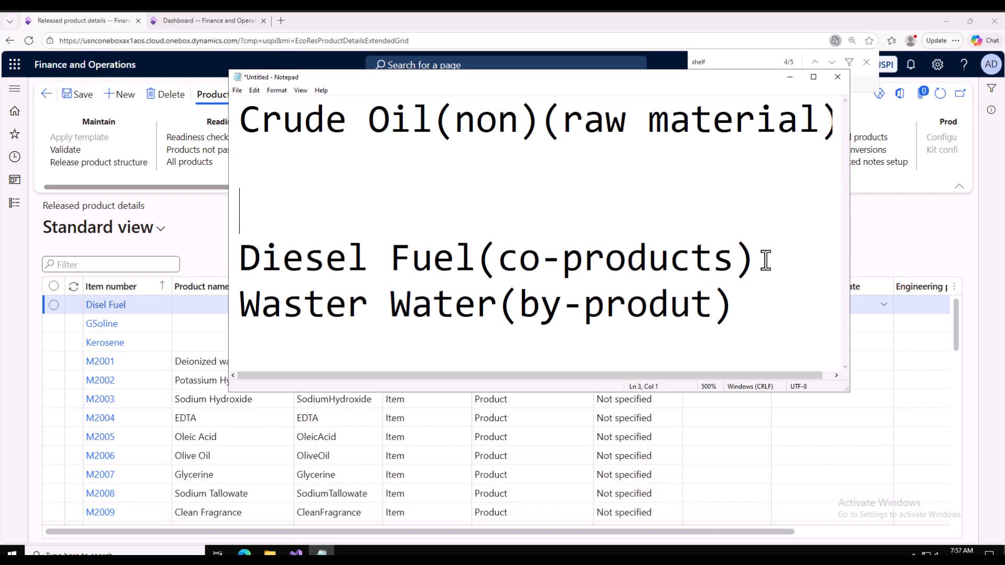
left_click_drag(755, 258, 253, 255)
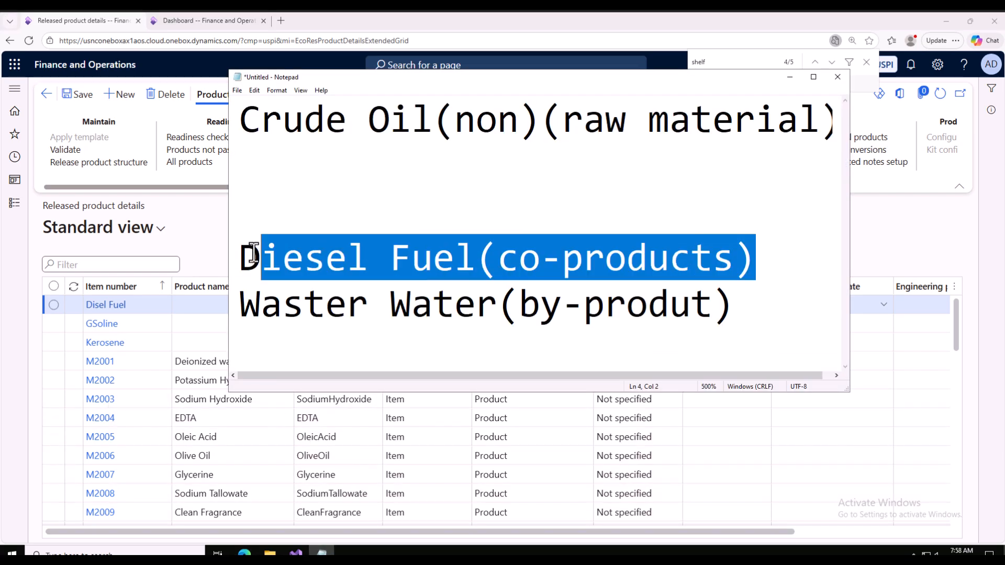
key("BackSpace")
key("BackSpace")
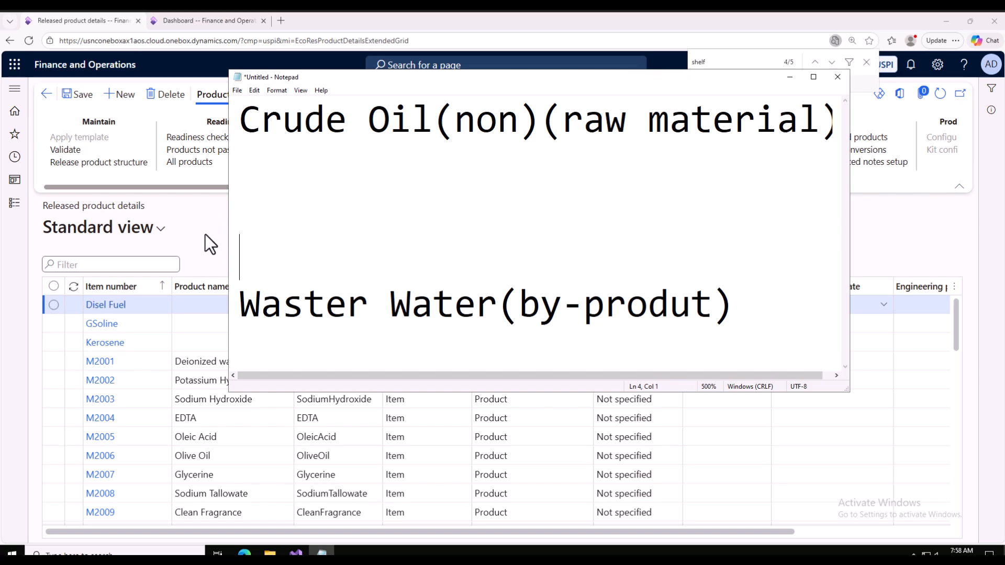
- Switch back to Finance and Operations and start a new released product with Waste Water as its product number
key("alt+Tab")
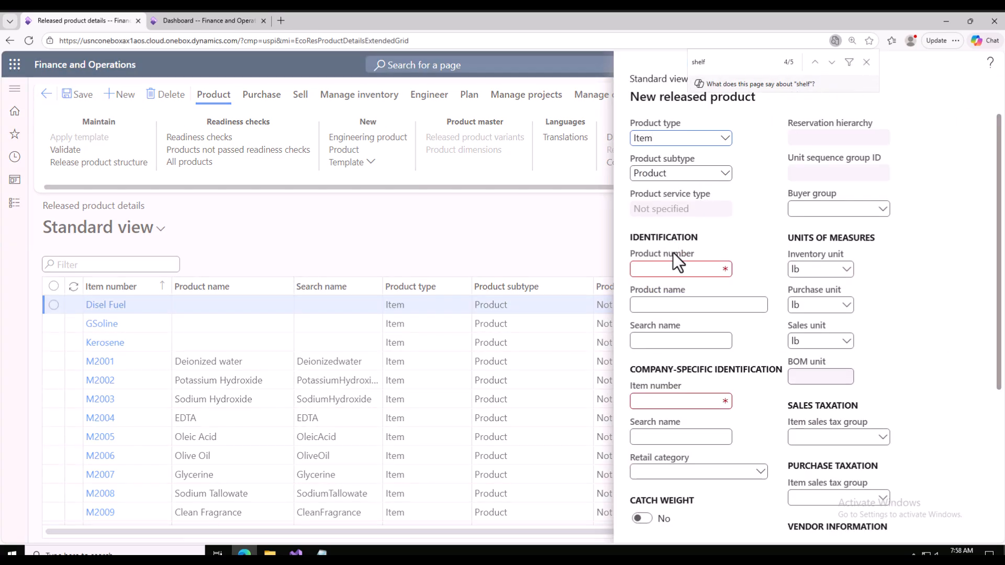
left_click(668, 268)
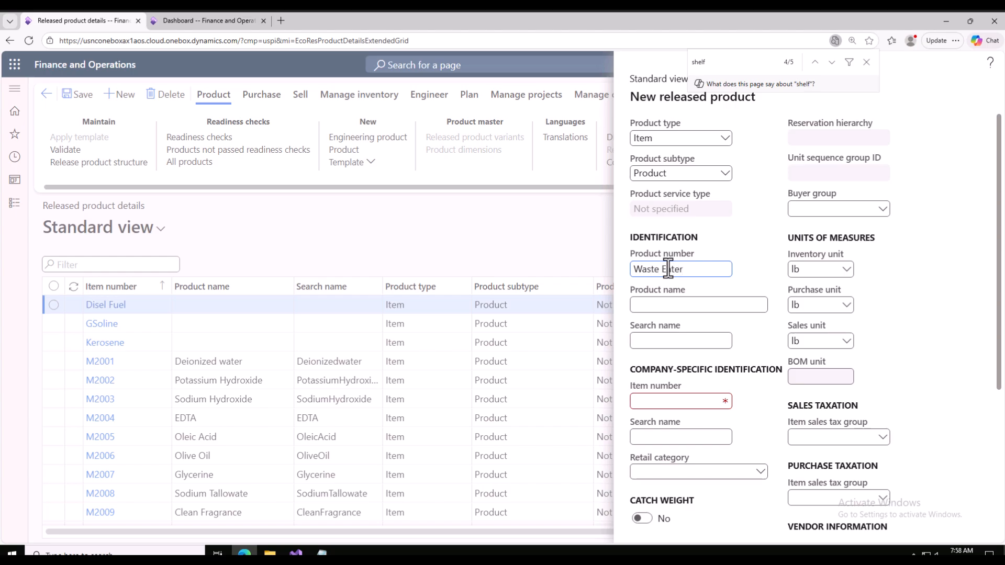
left_click_drag(695, 276, 667, 271)
left_click(670, 307)
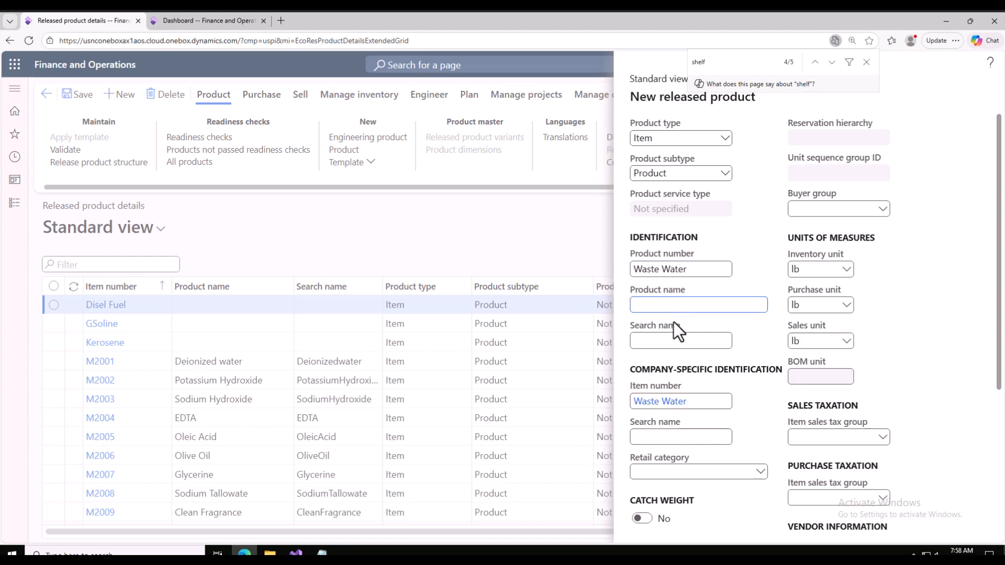
- Assign item model group PI FEFO and item group Cleaner to the new Waste Water product
scroll(678, 330, "down", 4)
left_click(667, 362)
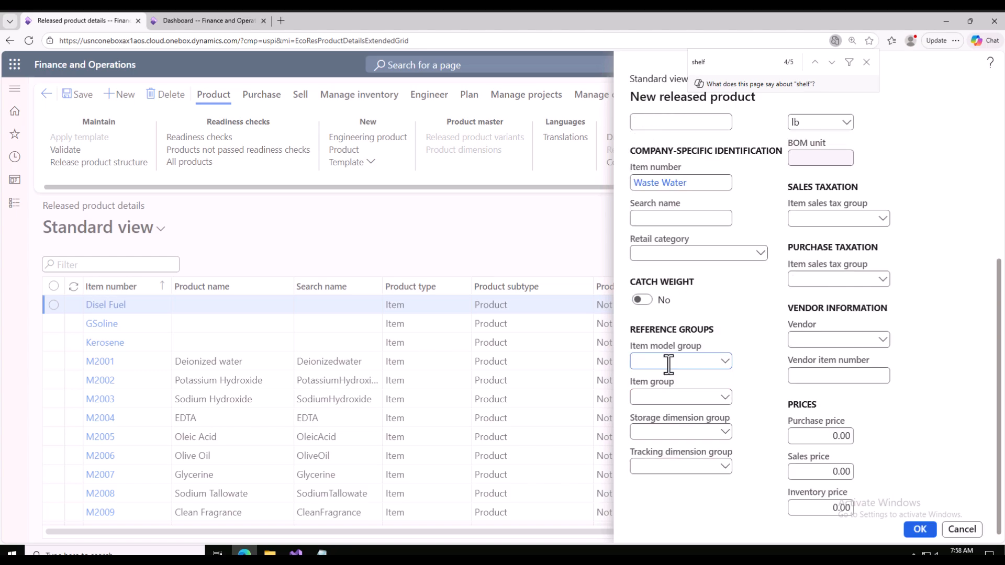
left_click(725, 361)
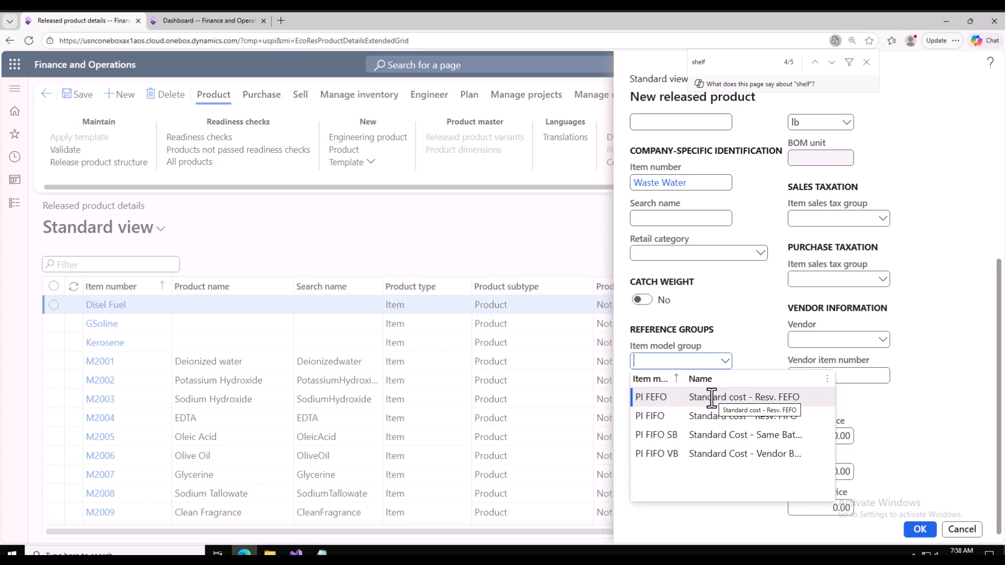
left_click(686, 398)
left_click(723, 398)
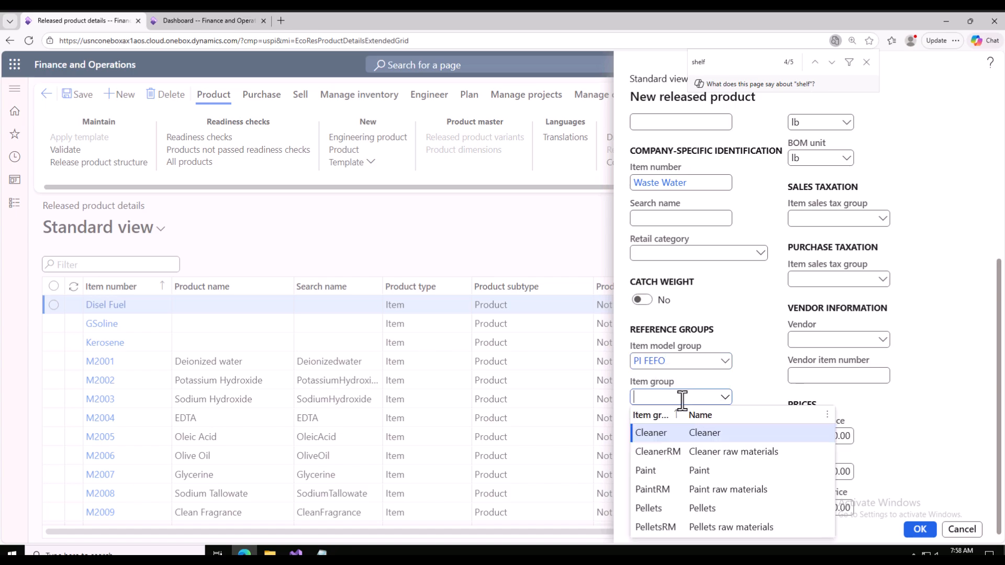
left_click(675, 432)
- Set Waste Water's storage dimension group to SiteWH and its tracking dimension group to Batch-CP
left_click(700, 431)
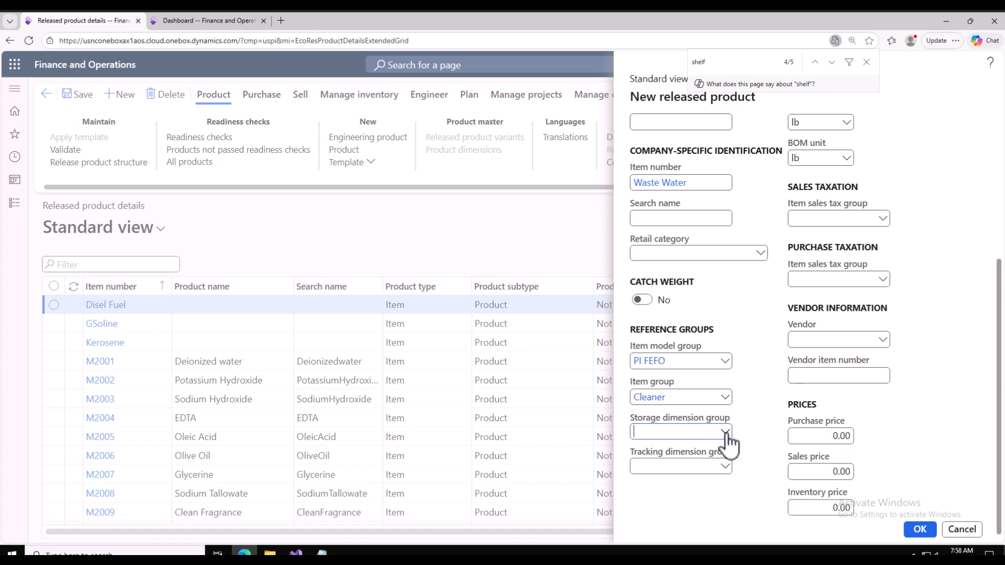
left_click(725, 433)
left_click(664, 331)
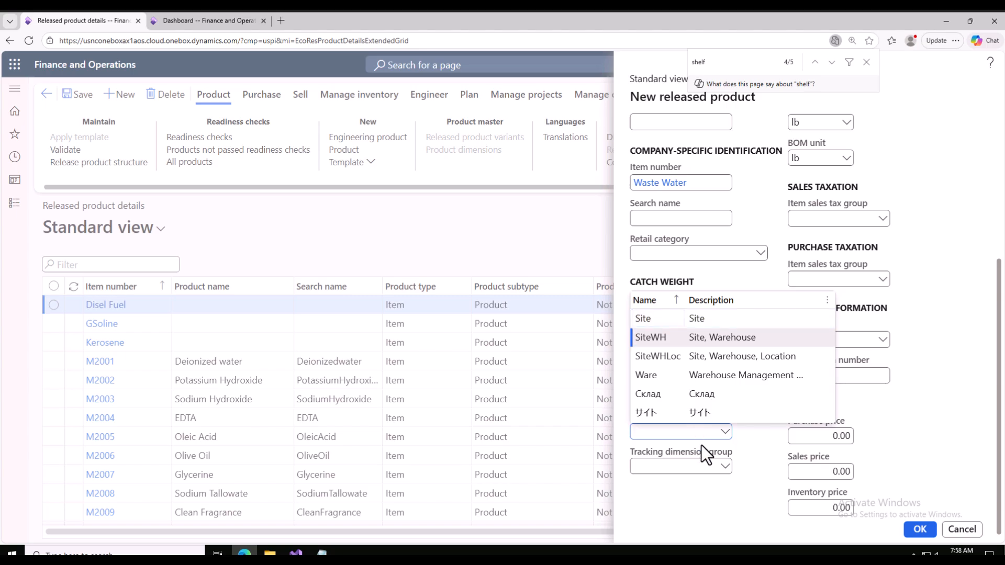
left_click(726, 466)
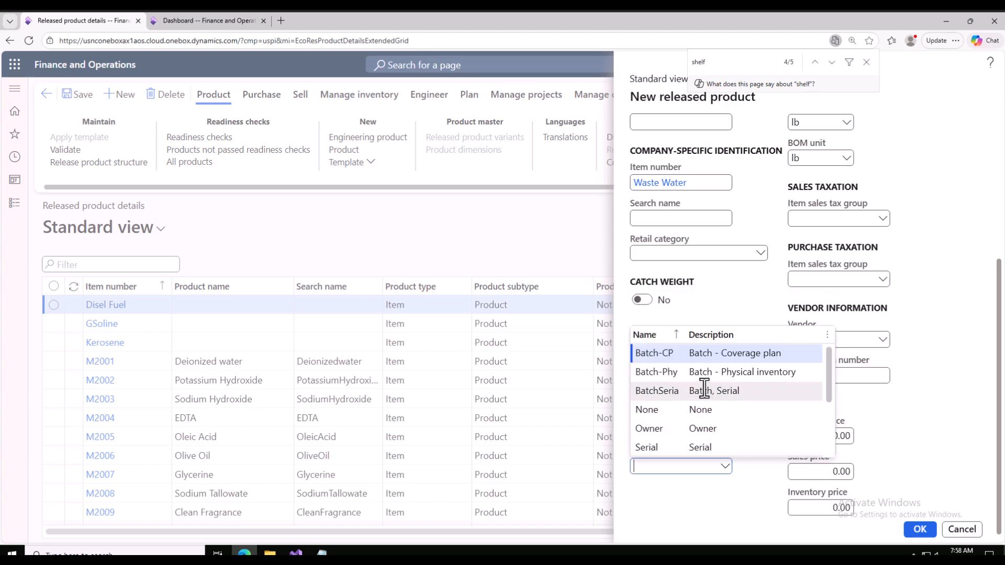
left_click(664, 352)
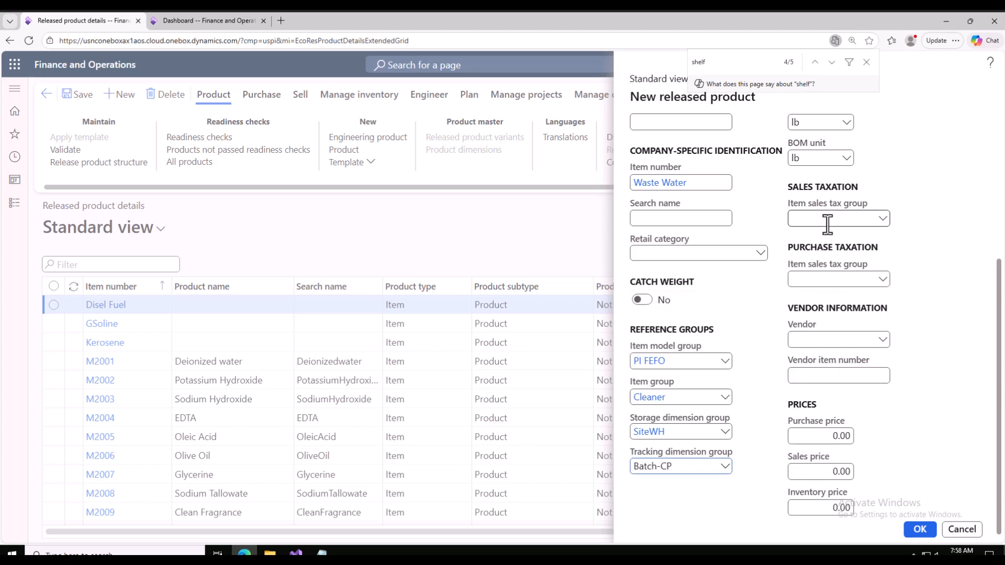
- Set Waste Water's inventory unit and purchase unit to gal
scroll(827, 225, "up", 4)
left_click(818, 270)
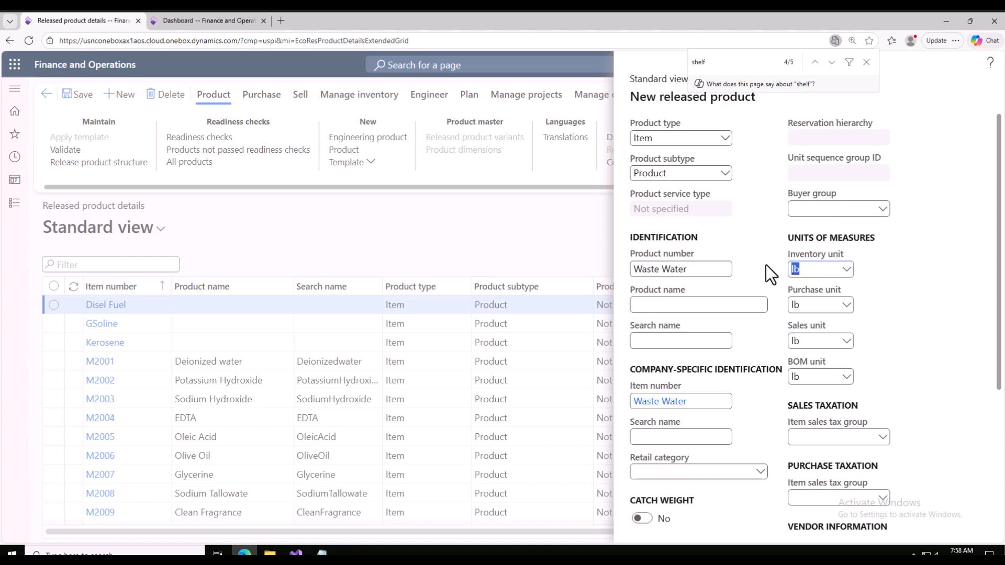
type("gal")
left_click(850, 297)
left_click(825, 307)
double_click(825, 307)
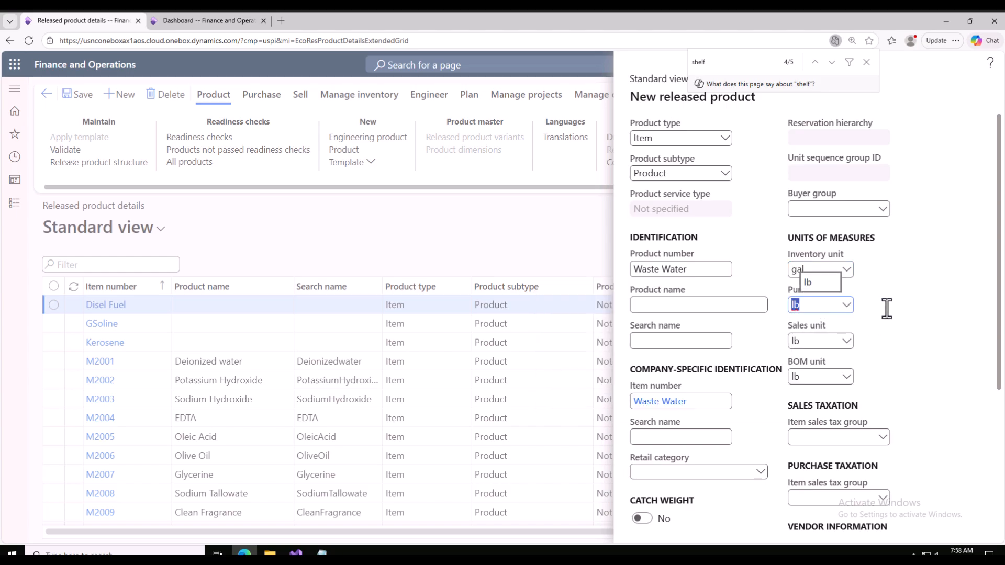
type("gal")
key("Tab")
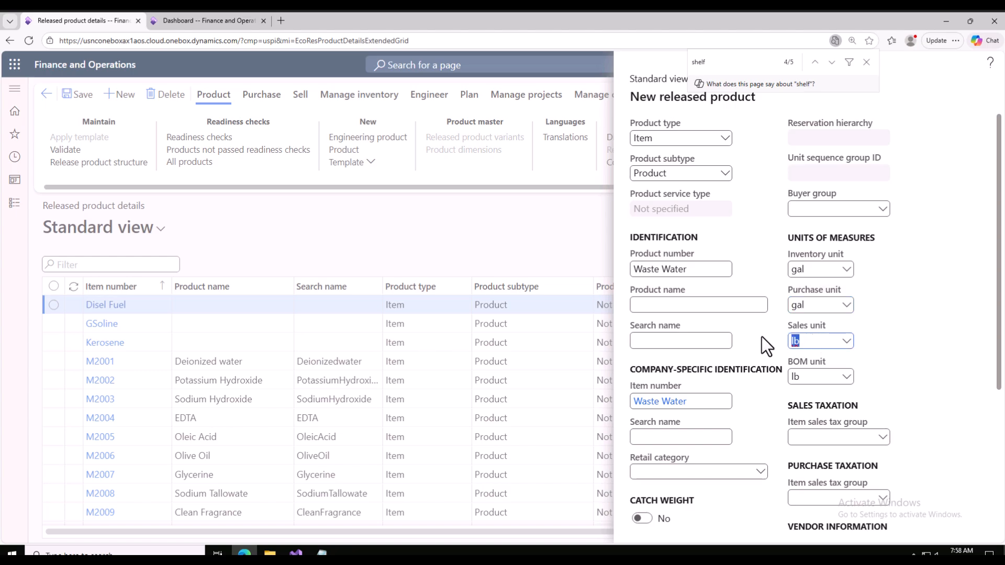
- Set Waste Water's sales unit and BOM unit to gal, and create the released product
type("gal")
left_click(807, 377)
double_click(809, 377)
type("gal")
scroll(917, 365, "down", 4)
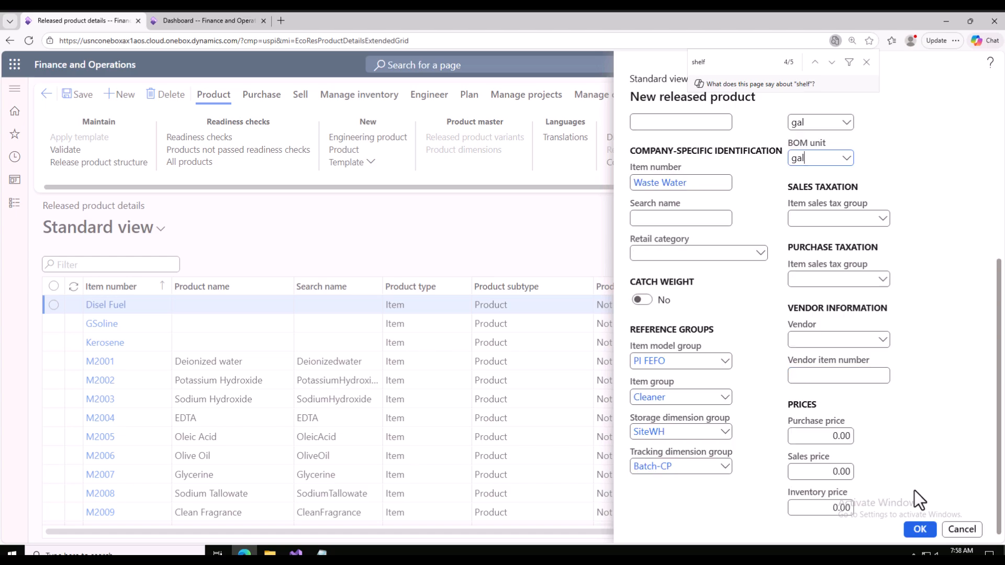
left_click(919, 530)
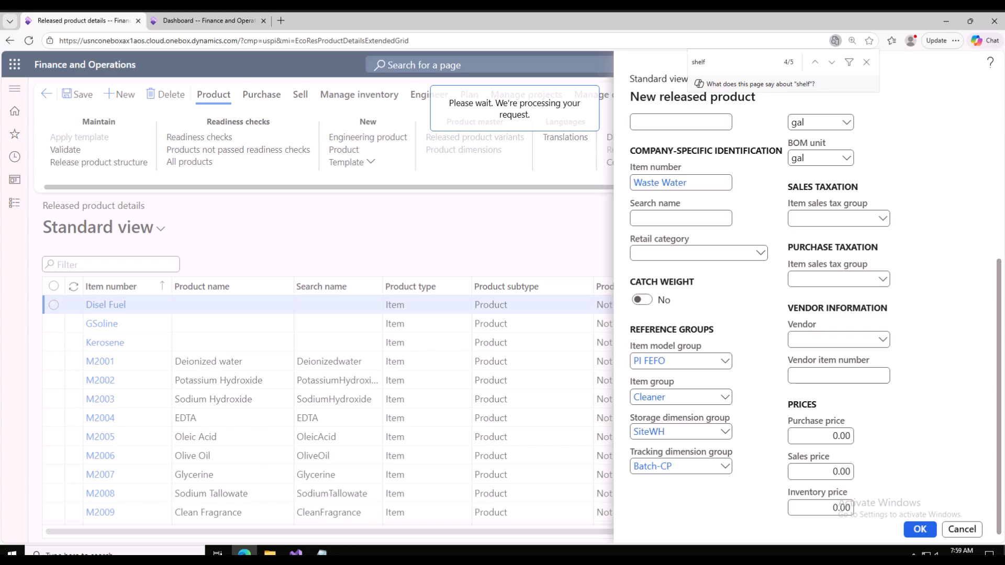
- Switch to Notepad and delete the text Waster Water(by-produt) from the note
left_click(321, 553)
left_click_drag(780, 309, 249, 287)
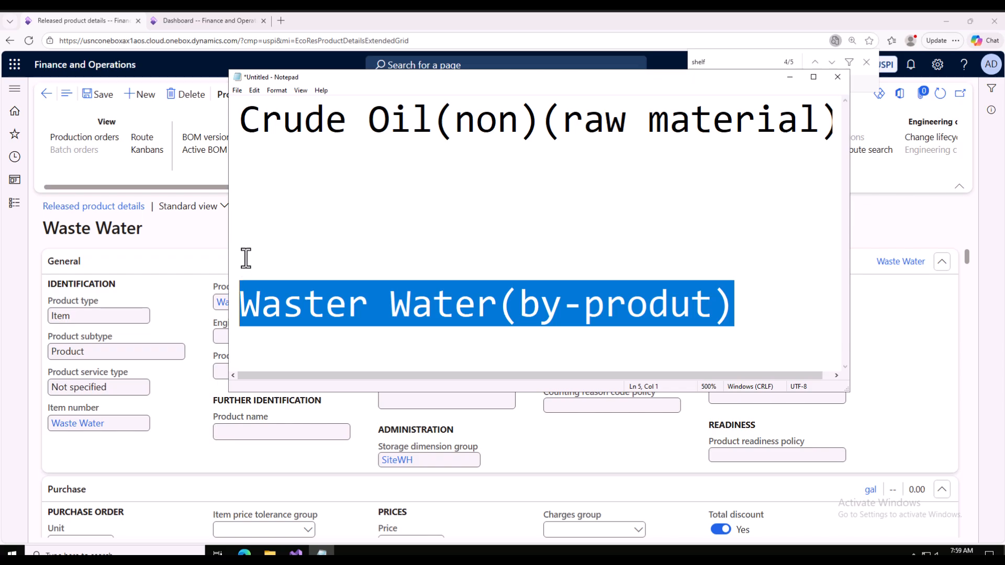
key("BackSpace")
- Switch back to Finance and Operations and start a new released product with Crude Oil as its product number
left_click(206, 244)
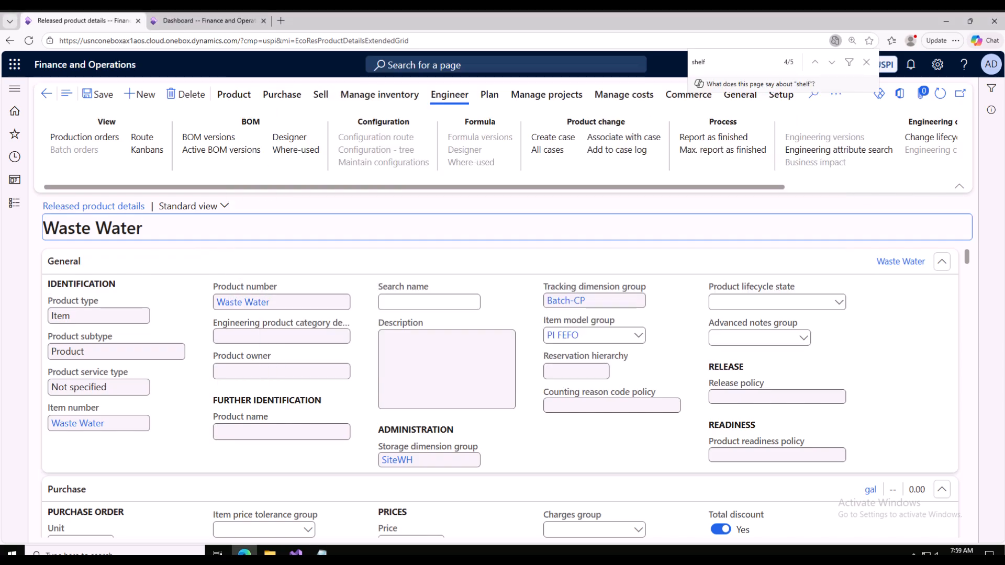
left_click(142, 95)
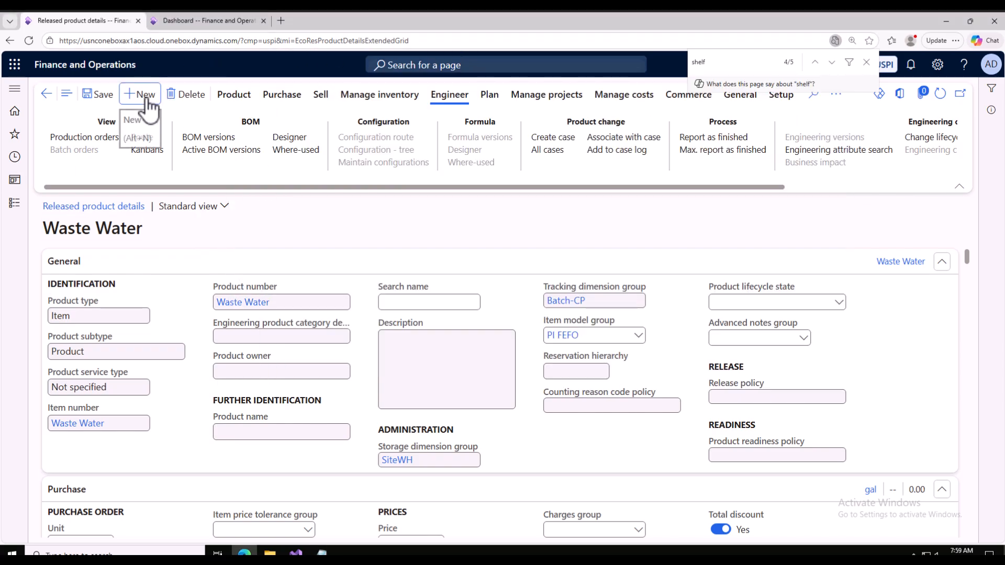
left_click(669, 268)
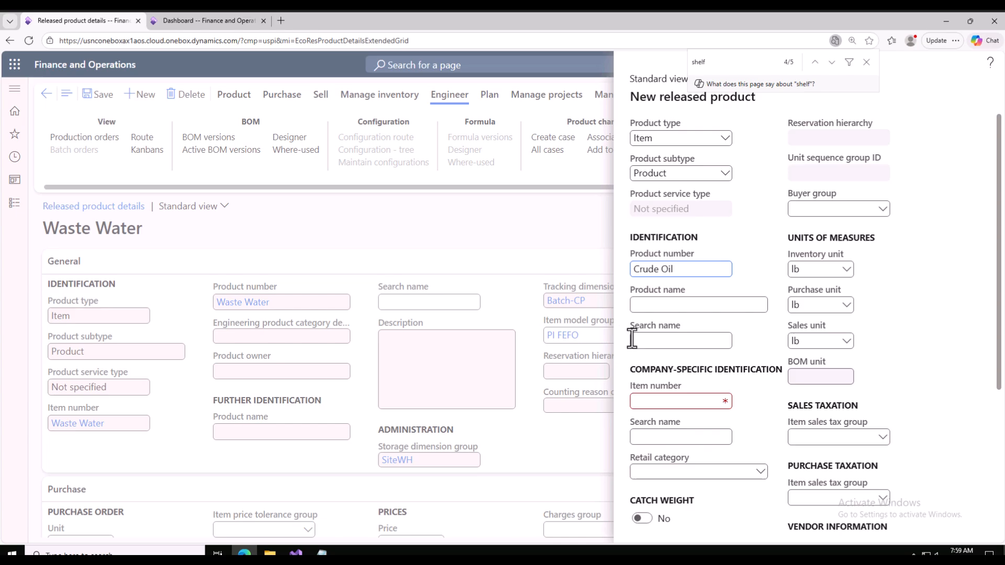
- Assign item model group PI FEFO and item group Cleaner to the new Crude Oil product
scroll(696, 388, "down", 4)
left_click(667, 361)
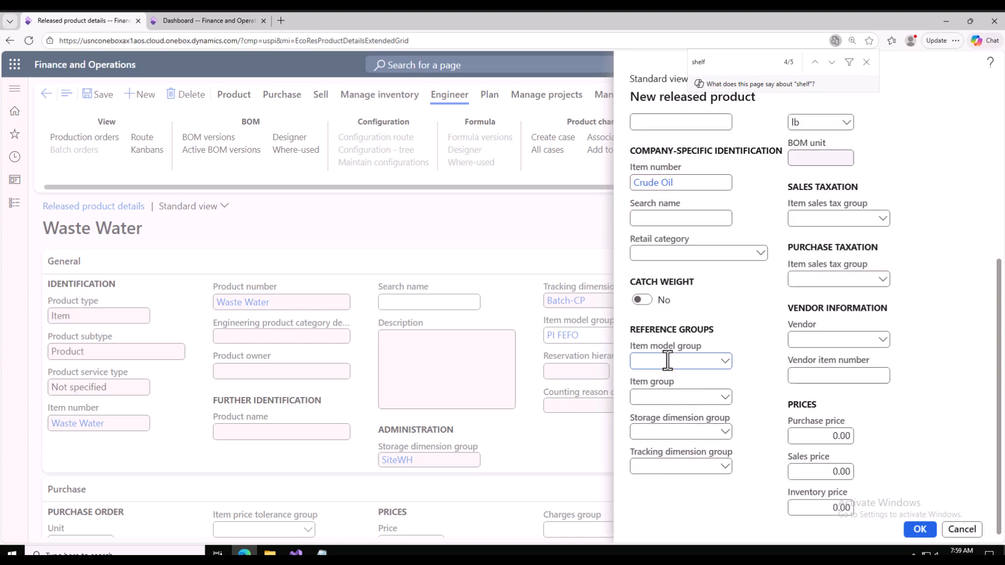
left_click(725, 361)
left_click(725, 398)
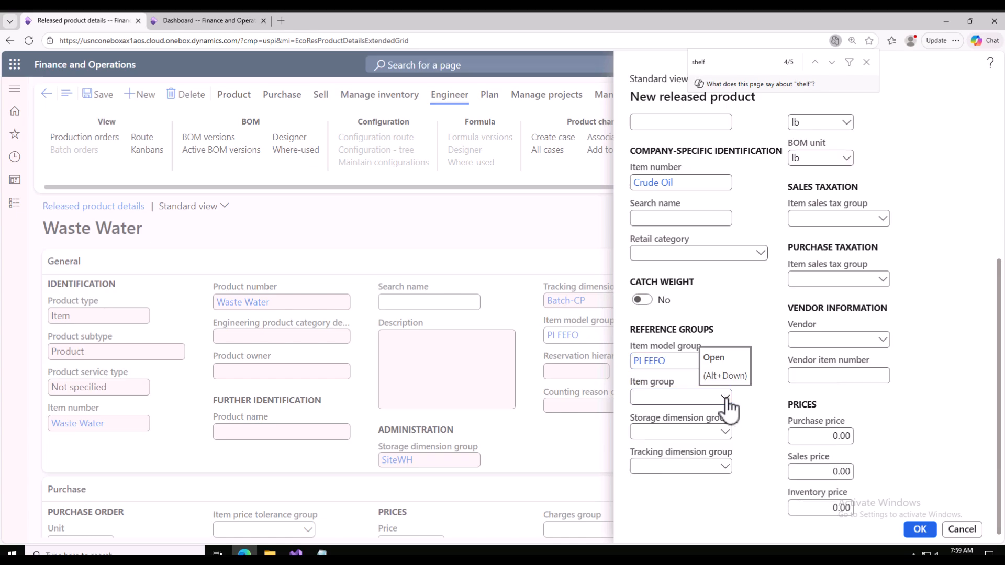
left_click(725, 398)
left_click(669, 432)
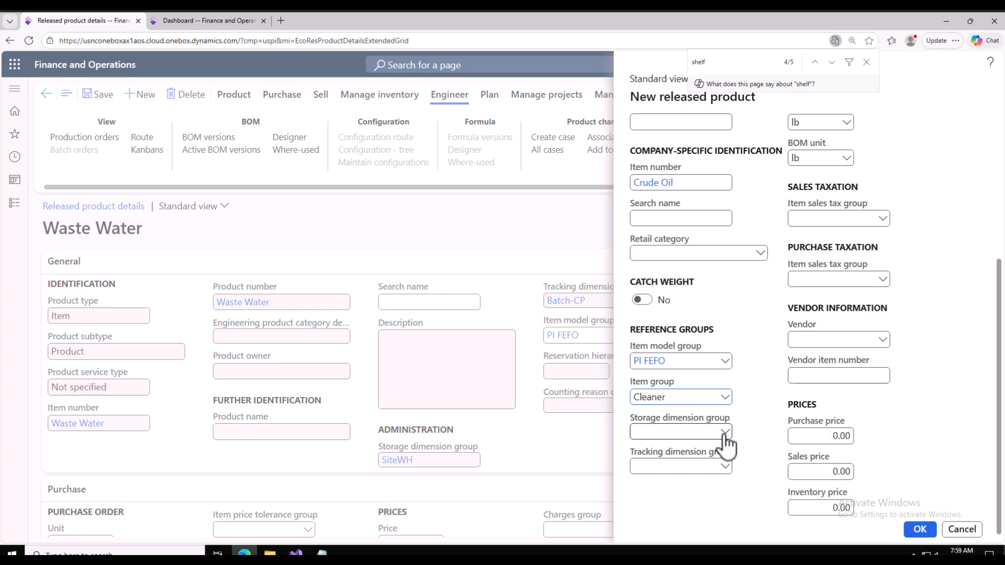
- Set Crude Oil's storage dimension group to SiteWH and its tracking dimension group to Batch-CP
left_click(725, 432)
left_click(730, 337)
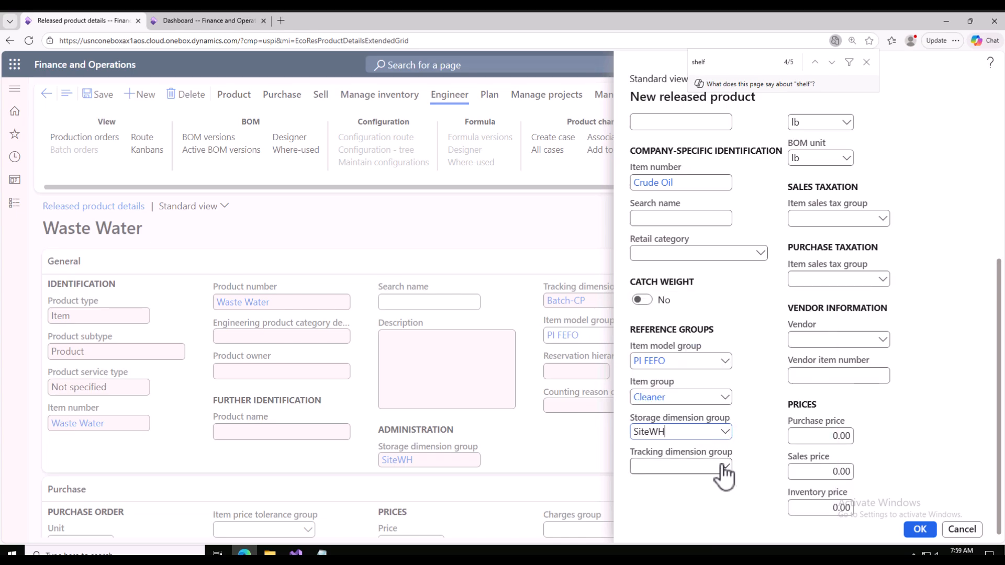
left_click(725, 466)
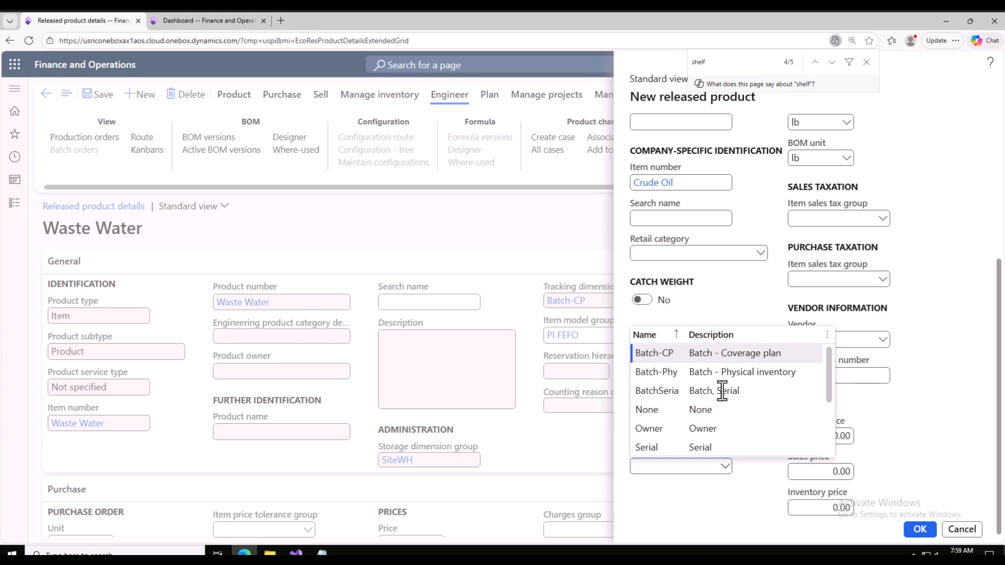
left_click(702, 353)
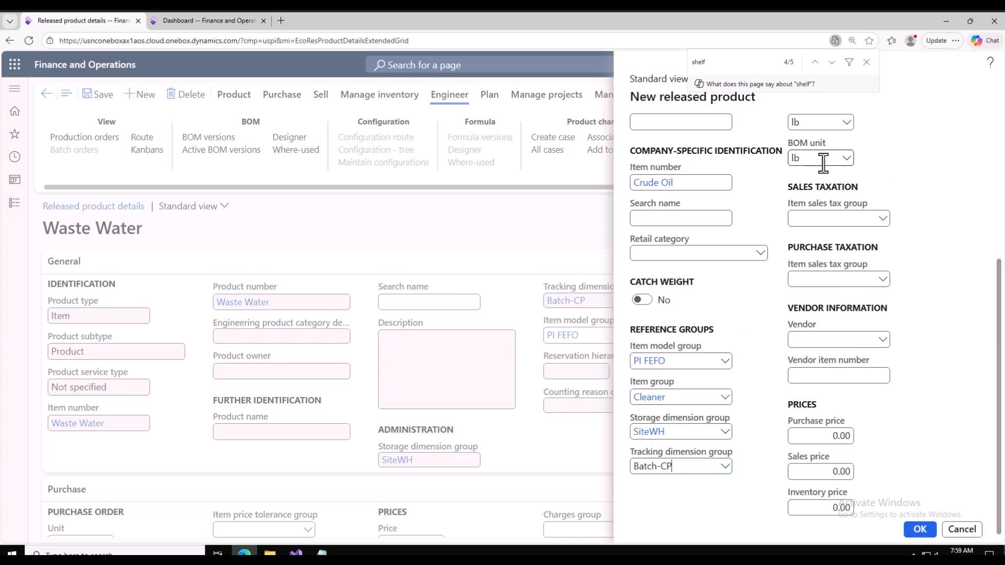
- Set Crude Oil's inventory, purchase, sales and BOM units to gal, and create the released product
scroll(822, 158, "up", 2)
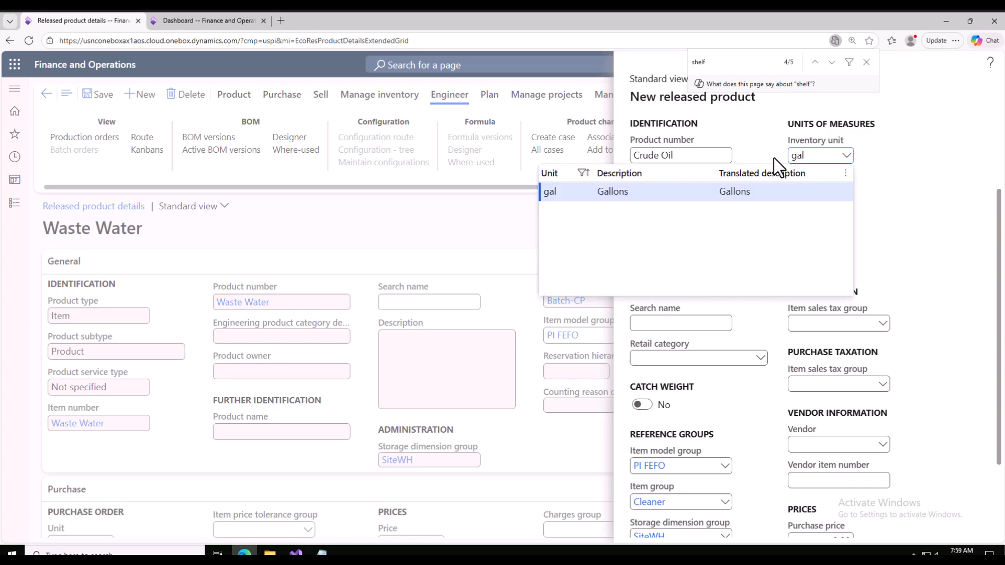
key("Tab")
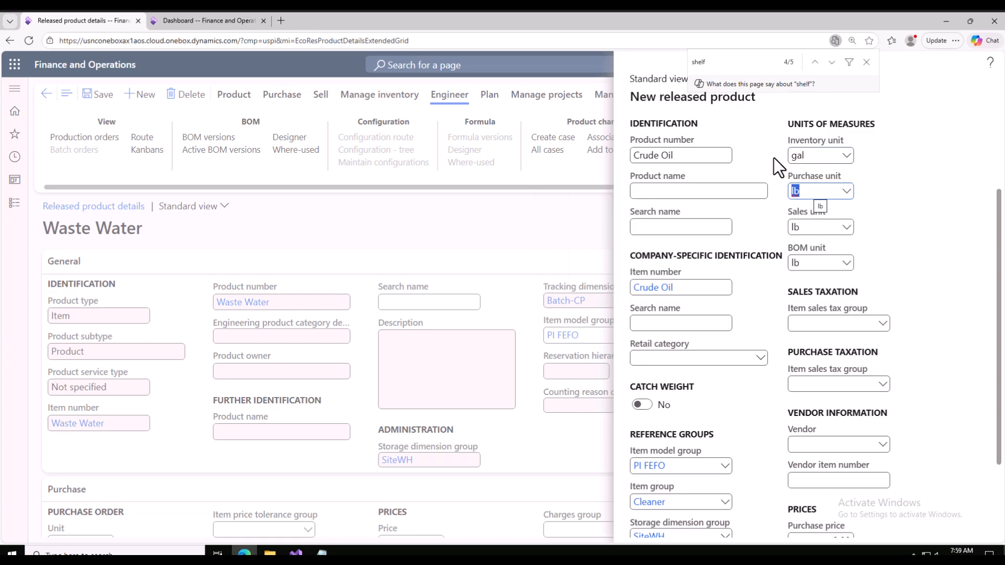
type("gal")
key("Tab")
type("gal")
scroll(867, 312, "down", 2)
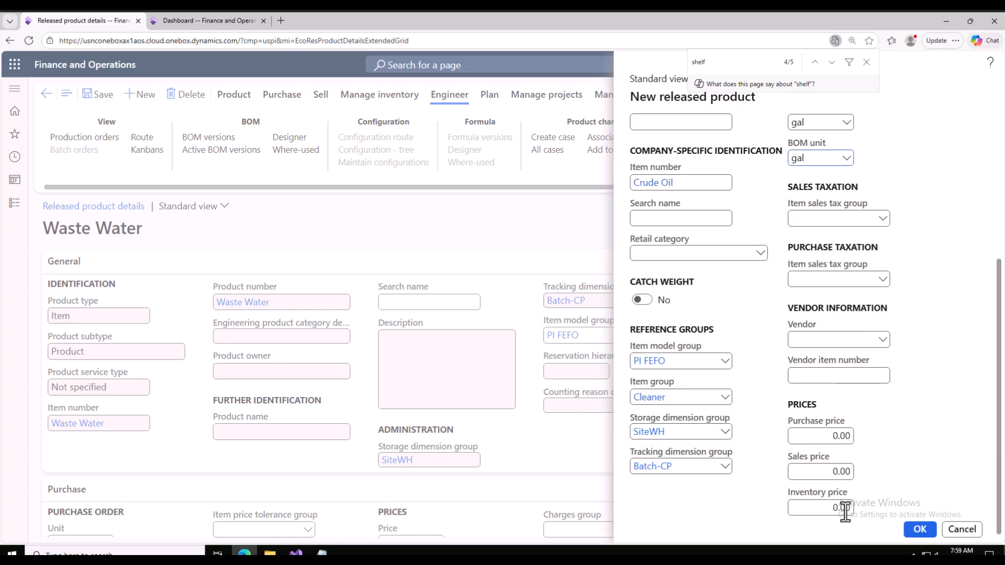
left_click(920, 529)
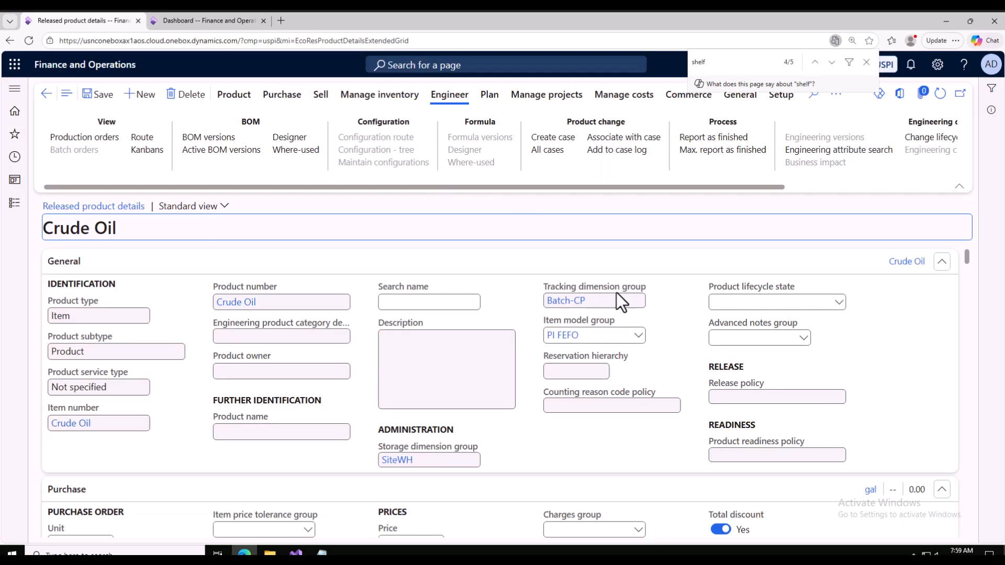
- Review the details of the new Crude Oil product and return to the released products list
scroll(165, 313, "down", 4)
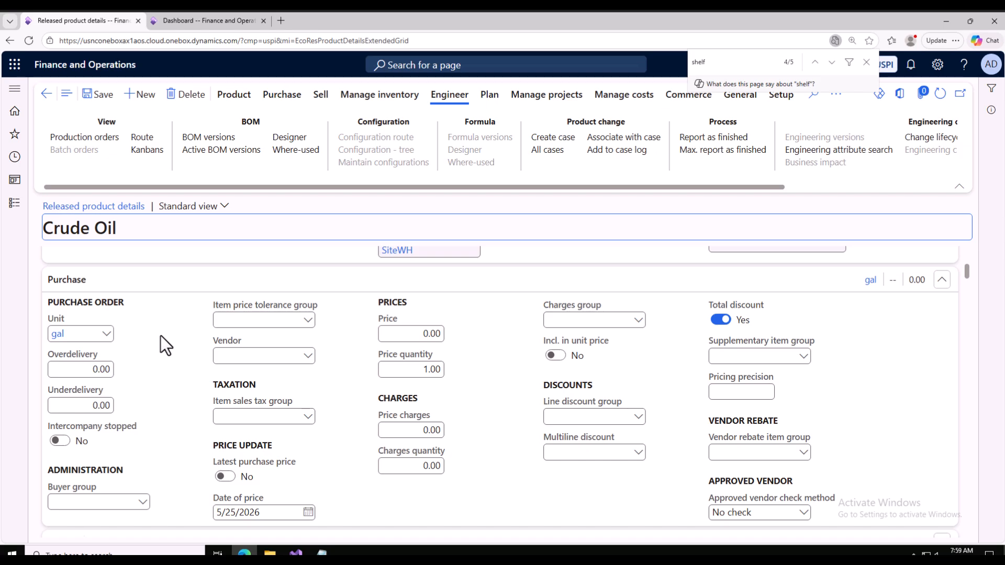
scroll(162, 338, "up", 4)
left_click(131, 205)
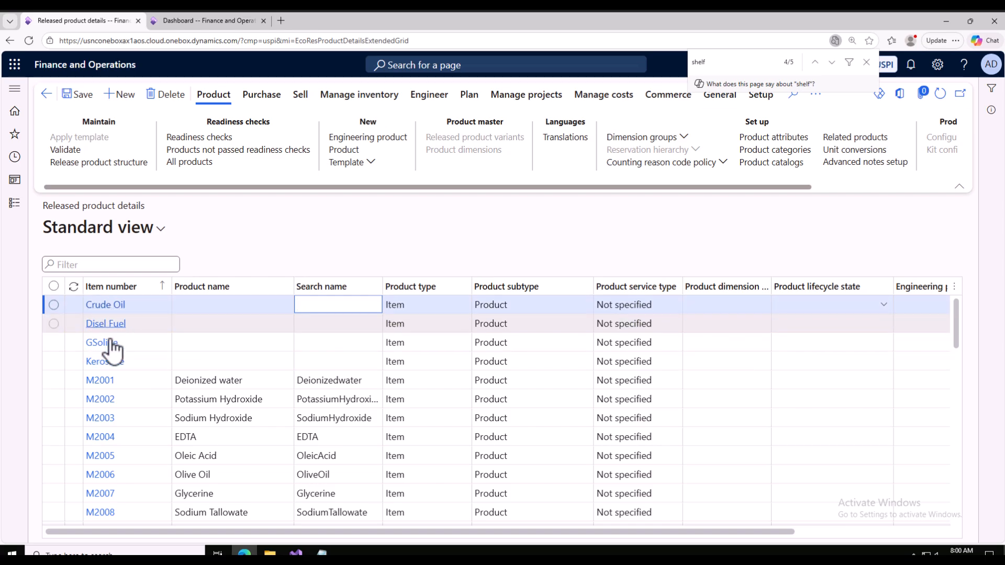
left_click(110, 308)
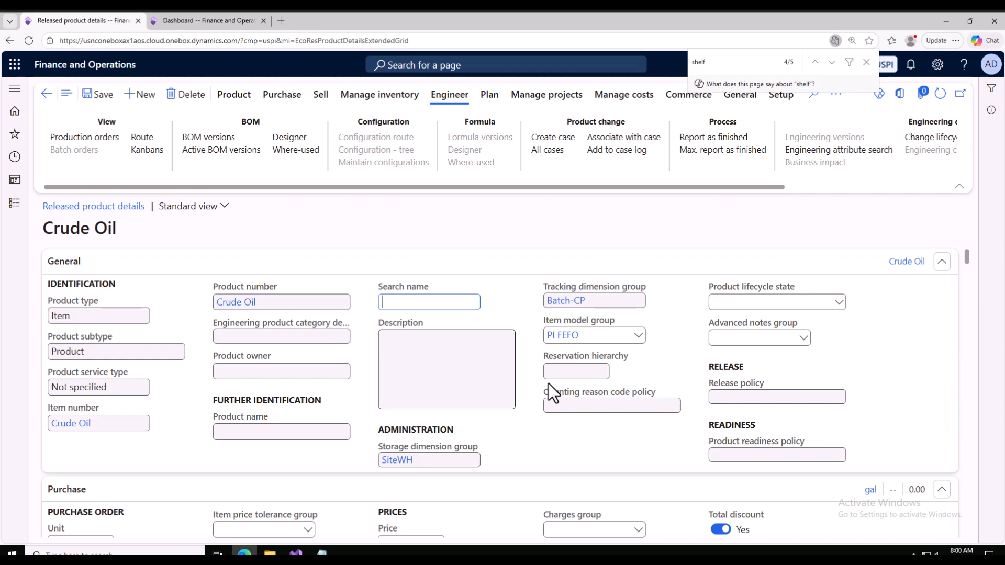
scroll(549, 387, "down", 6)
left_click(79, 207)
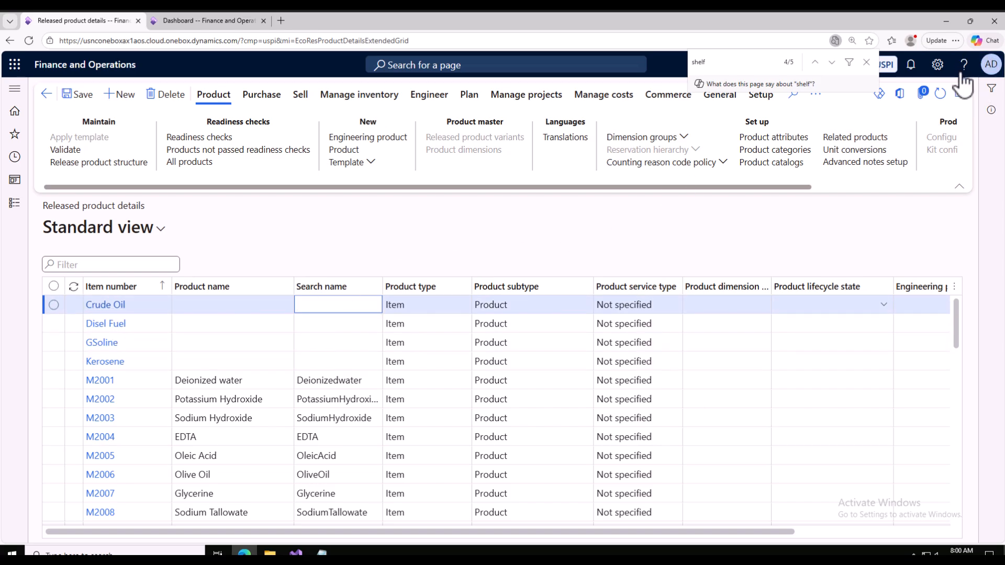
- Refresh the released products list, filter it to item numbers containing waste, and open the Waste Water product
left_click(940, 94)
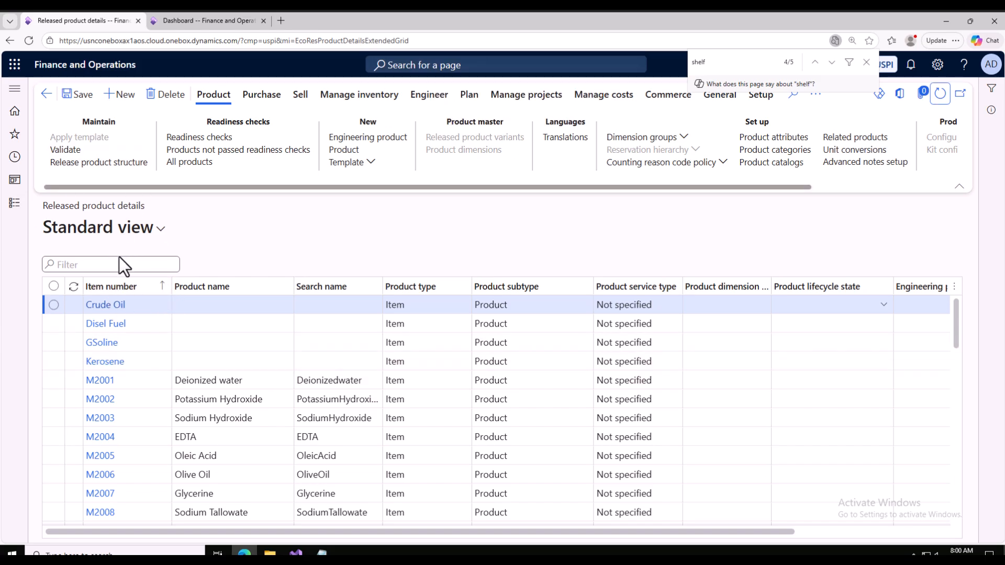
left_click(117, 287)
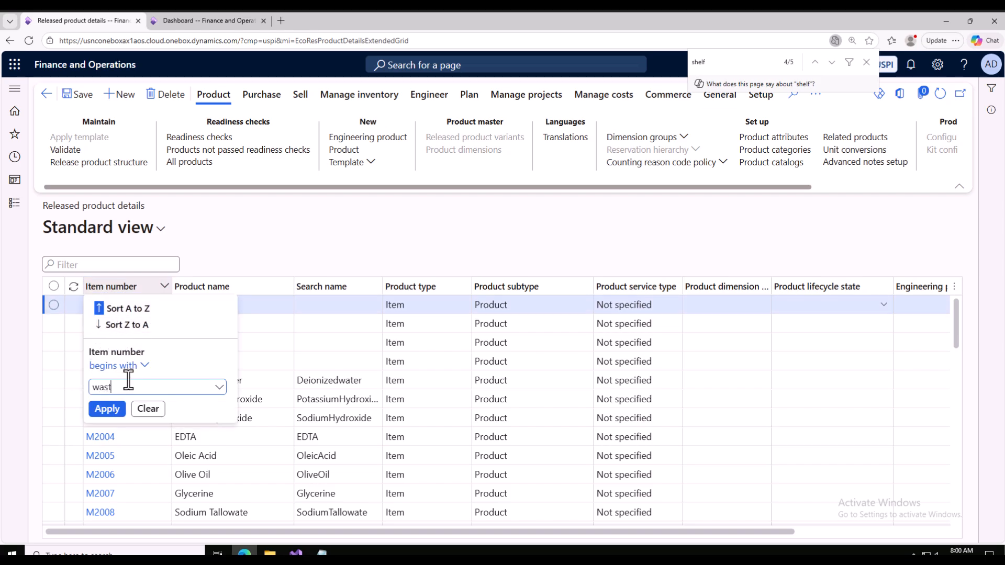
type("waste")
left_click(113, 365)
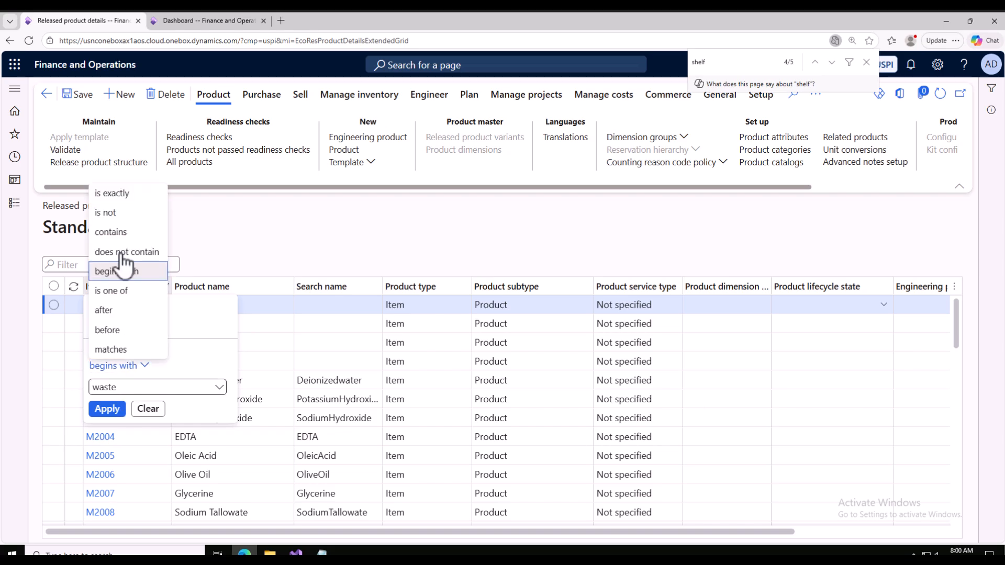
left_click(116, 232)
left_click(107, 404)
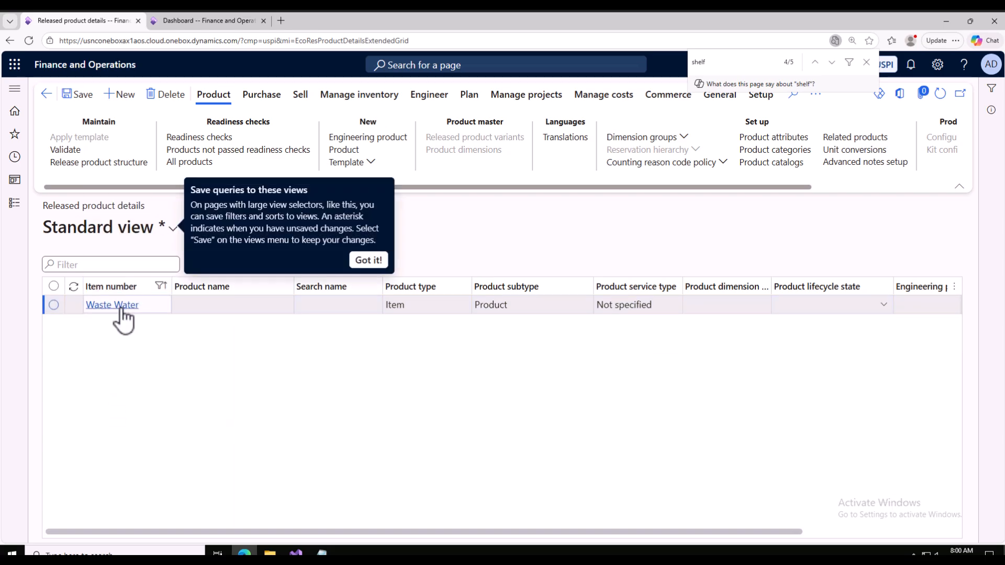
left_click(112, 305)
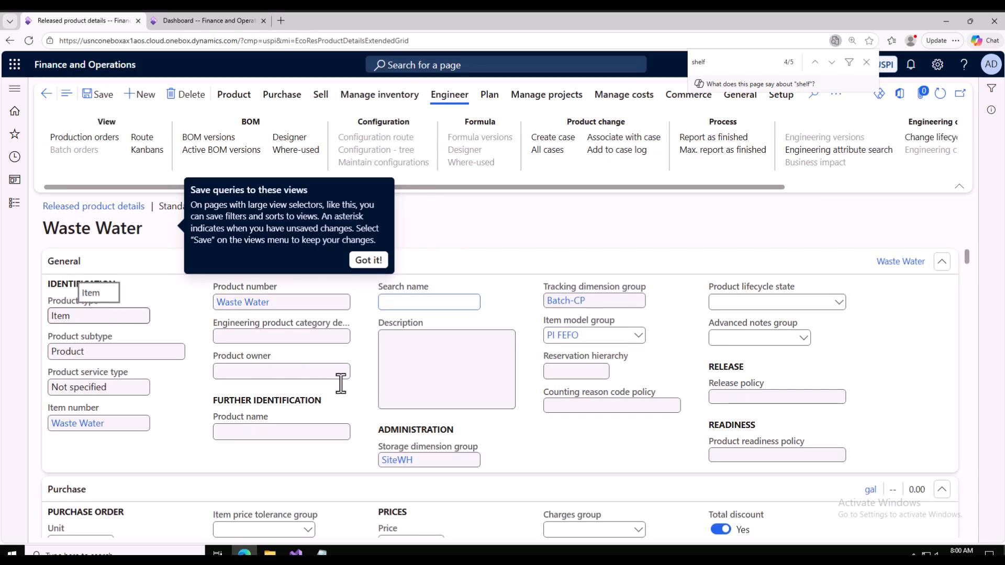
- Set Waste Water's formula planning production type to By-product, dismiss the saved-views tip, and try to save the product
scroll(541, 435, "down", 10)
scroll(611, 434, "down", 10)
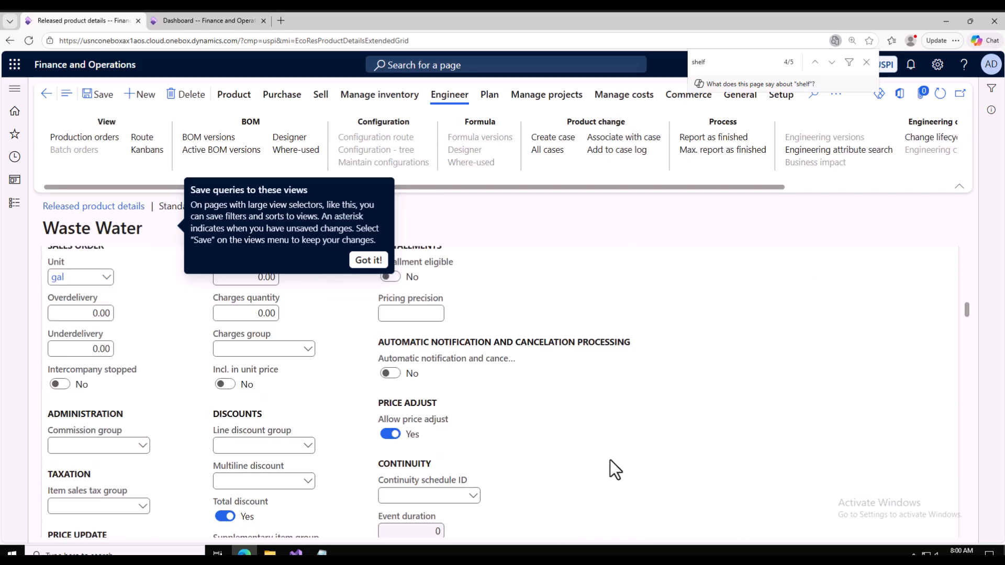
scroll(500, 458, "down", 15)
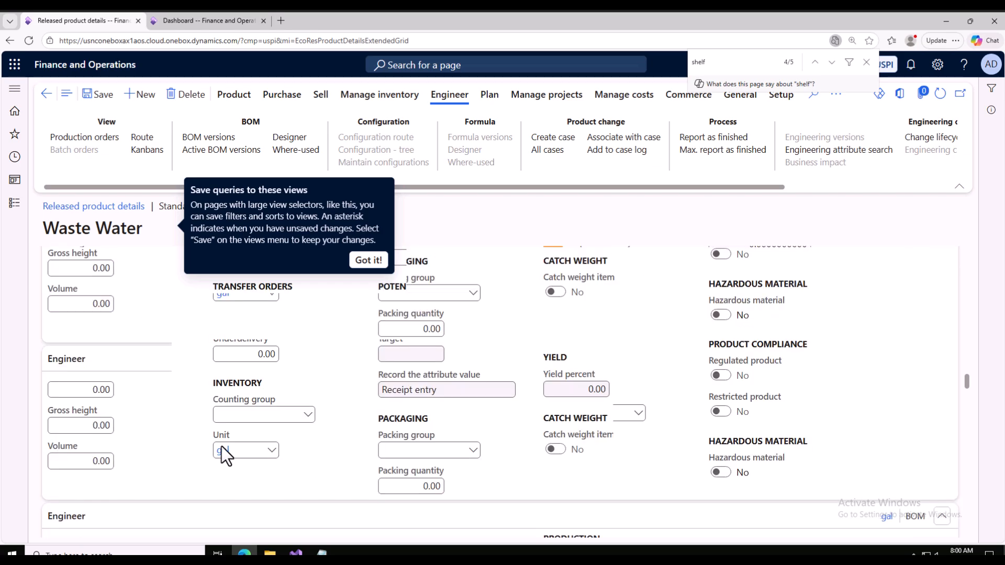
scroll(212, 445, "down", 3)
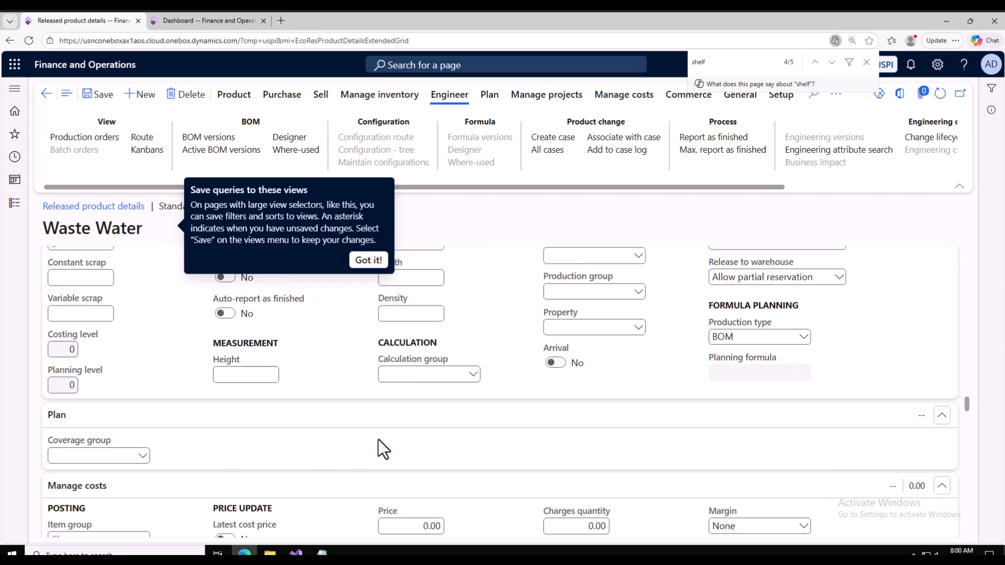
left_click(803, 337)
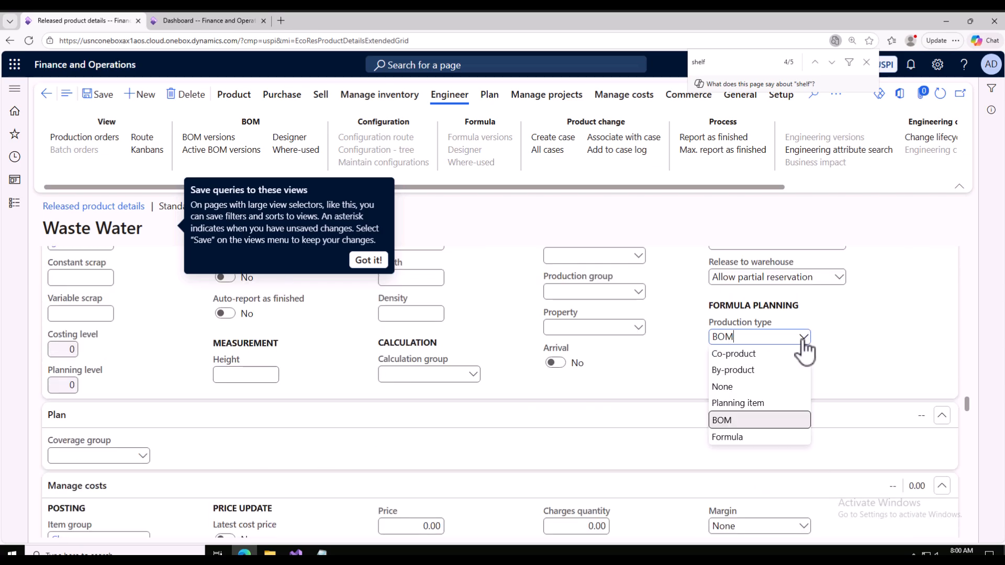
left_click(736, 371)
left_click(368, 260)
left_click(98, 94)
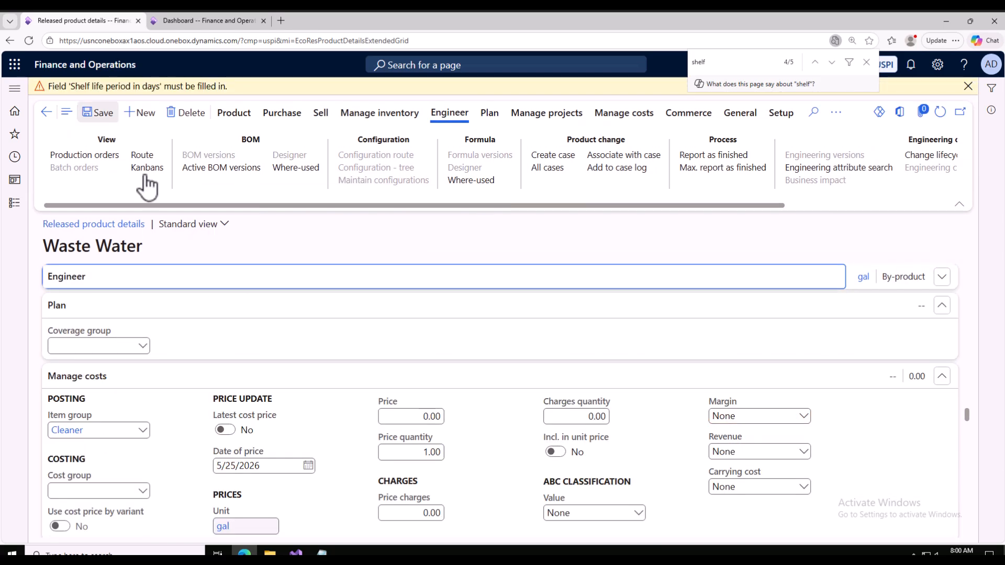
- Set Waste Water's shelf life period to 365 days, save the product, and close the page search and the warning message
scroll(385, 417, "up", 2)
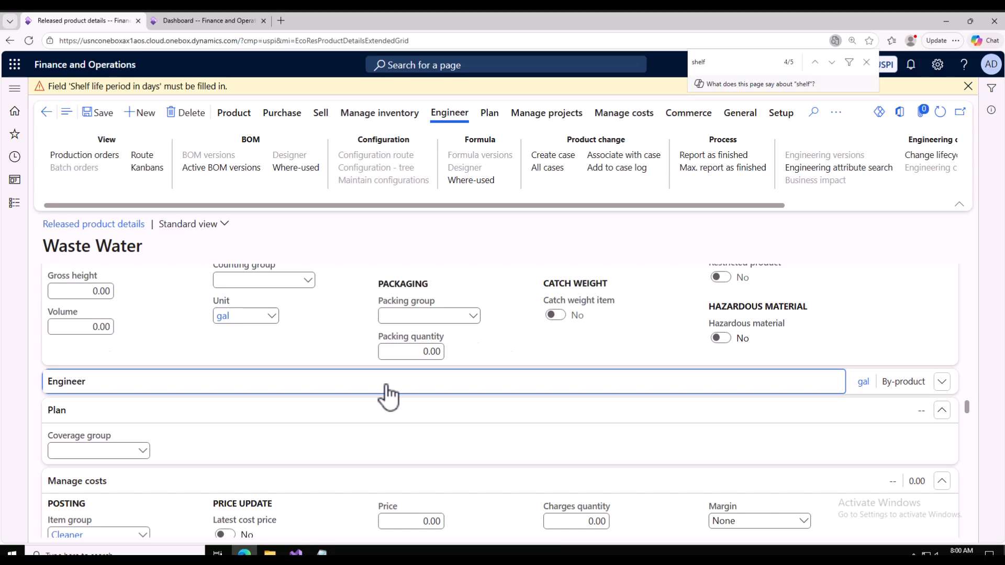
scroll(387, 398, "up", 4)
left_click(572, 338)
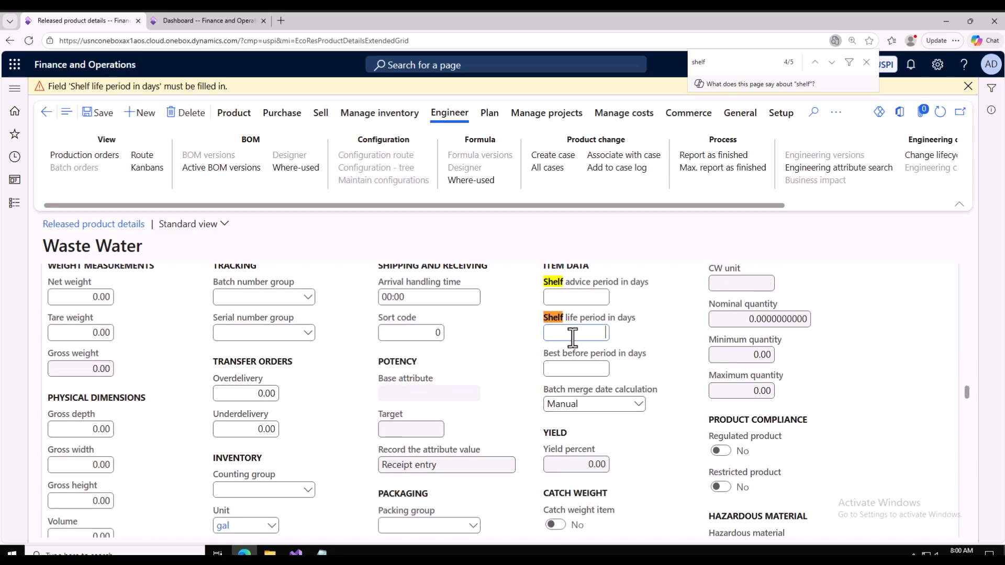
type("365")
left_click(98, 112)
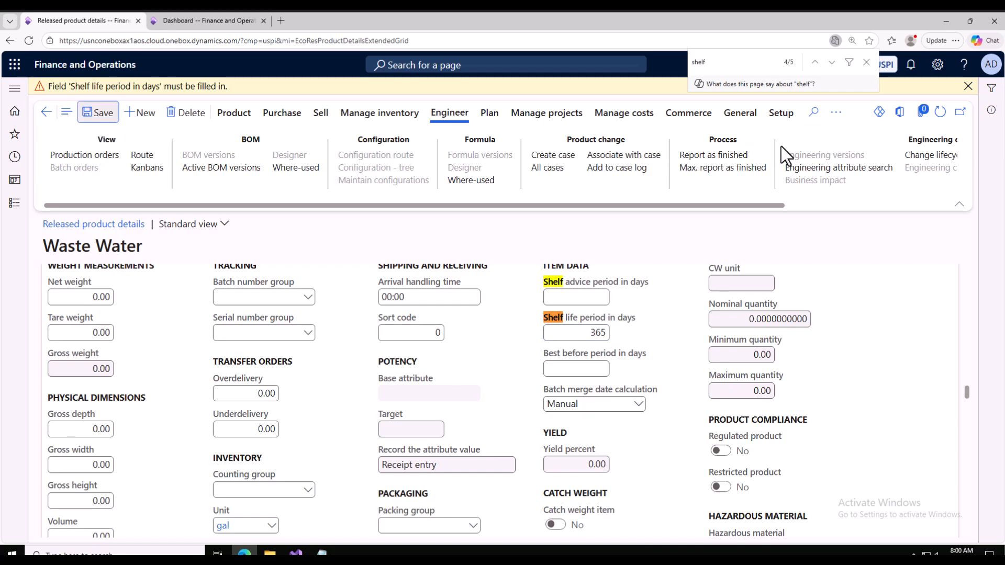
left_click(866, 62)
left_click(968, 86)
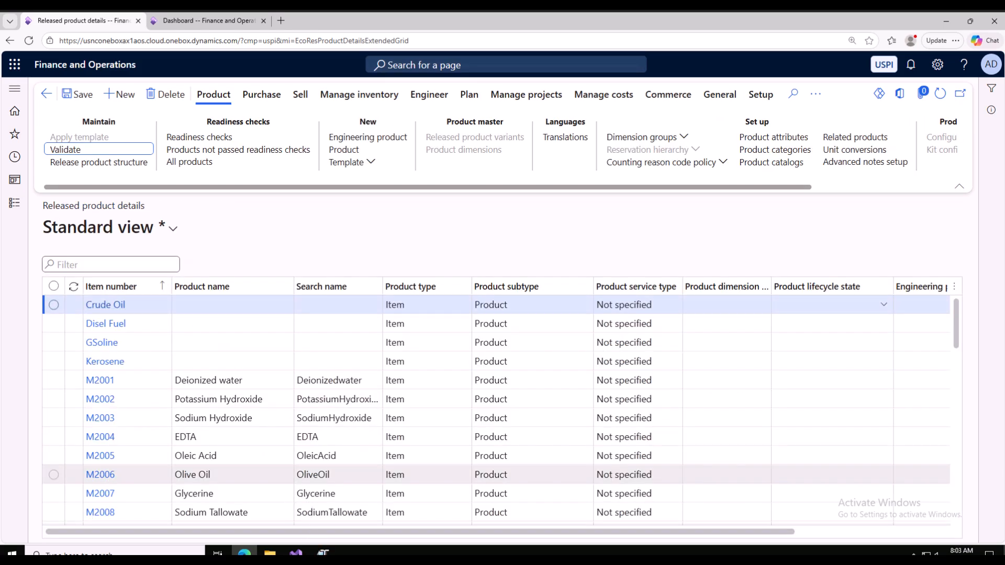
- Switch to the Notepad notes, delete the Crude Oil(non)(raw material) line, and minimize Notepad to return to the released products list
left_click(322, 554)
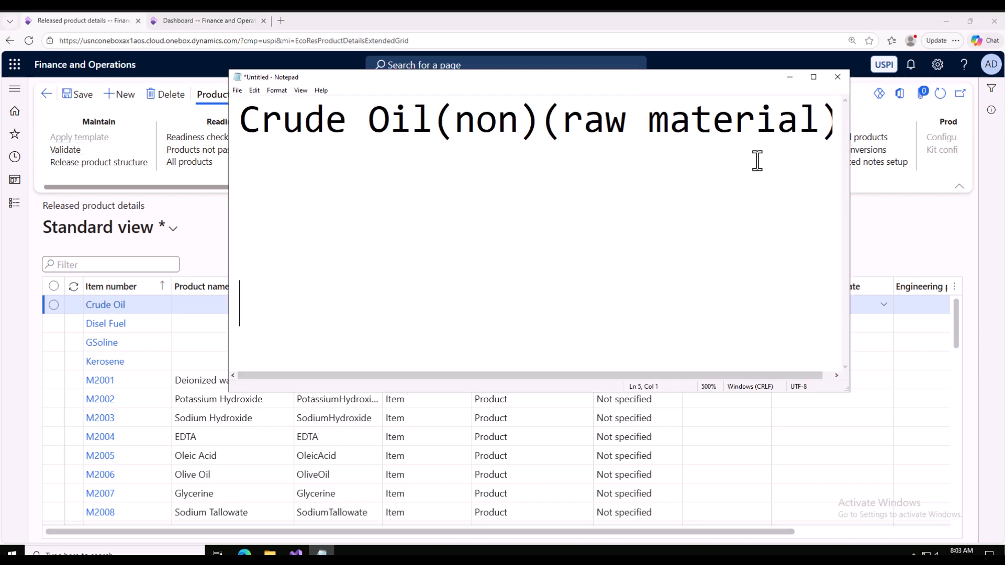
left_click_drag(243, 120, 807, 143)
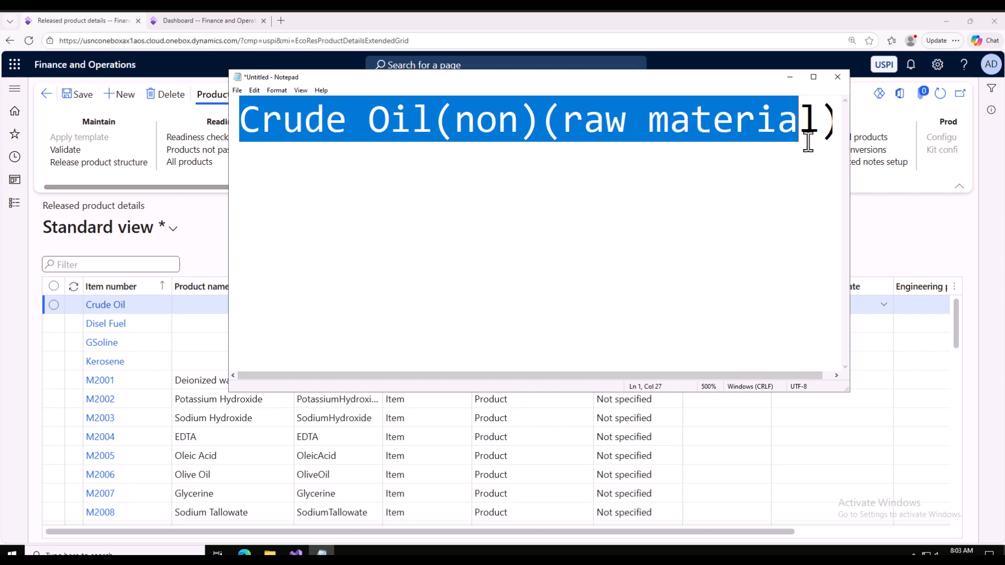
key("BackSpace")
double_click(237, 104)
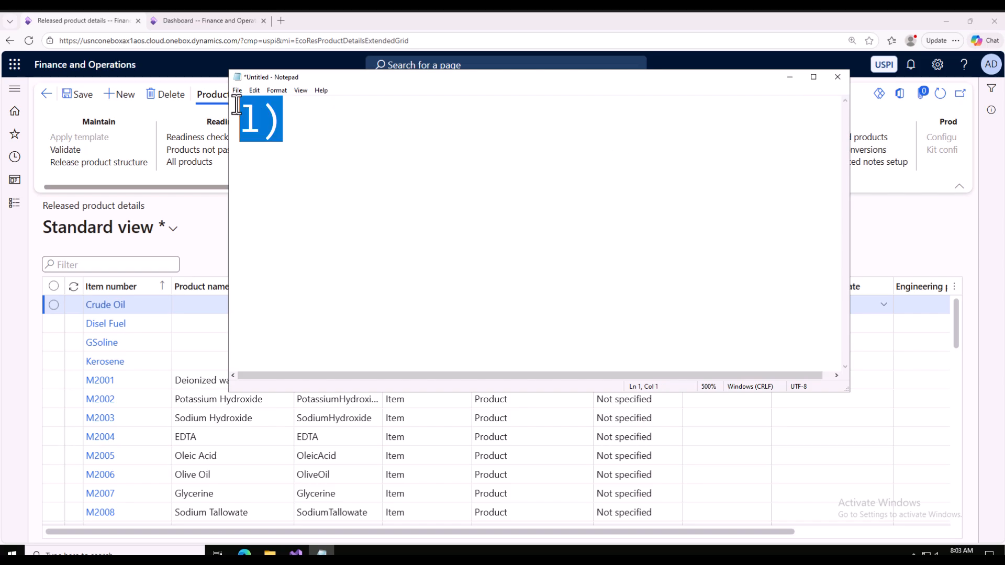
key("BackSpace")
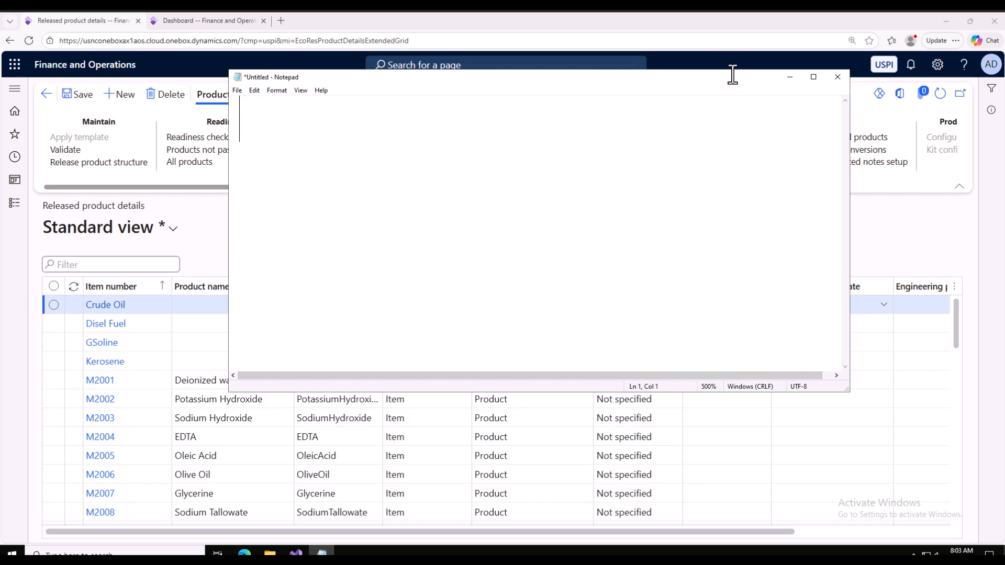
left_click(789, 79)
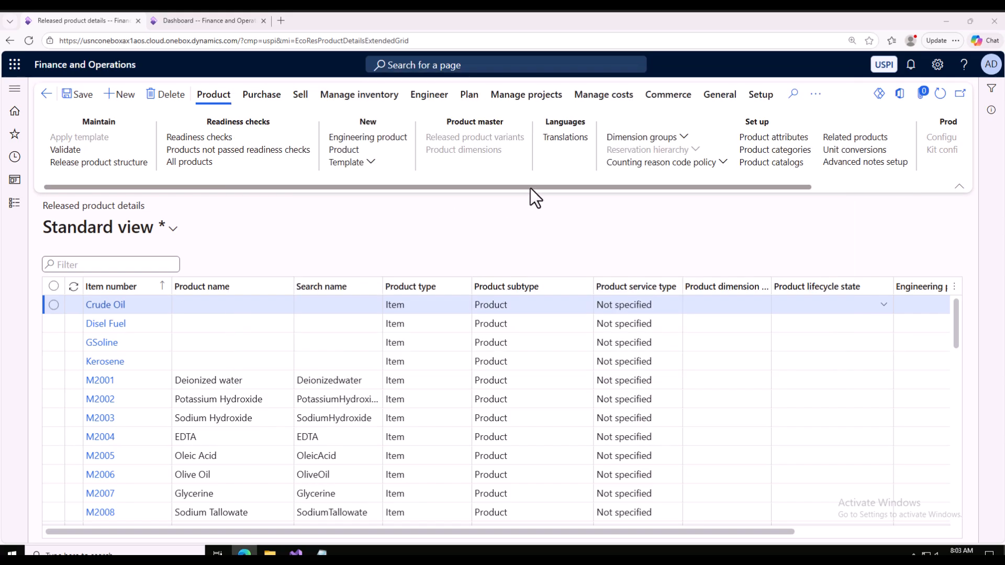